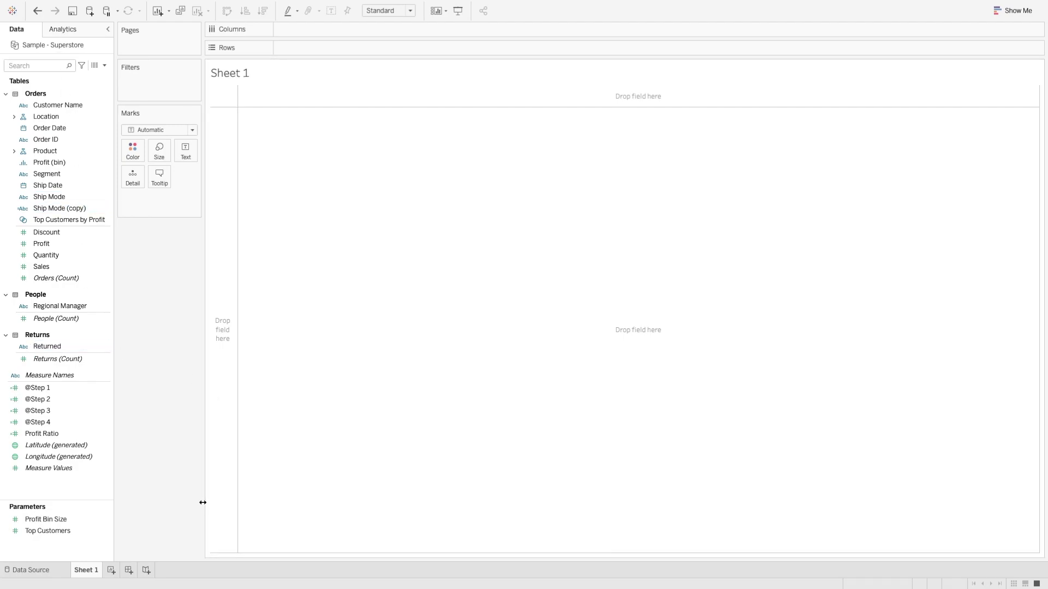
Rename the worksheet Sheet 1 as "Funnel Chart I"
{"action": "double_click", "coordinate": [92, 569]}
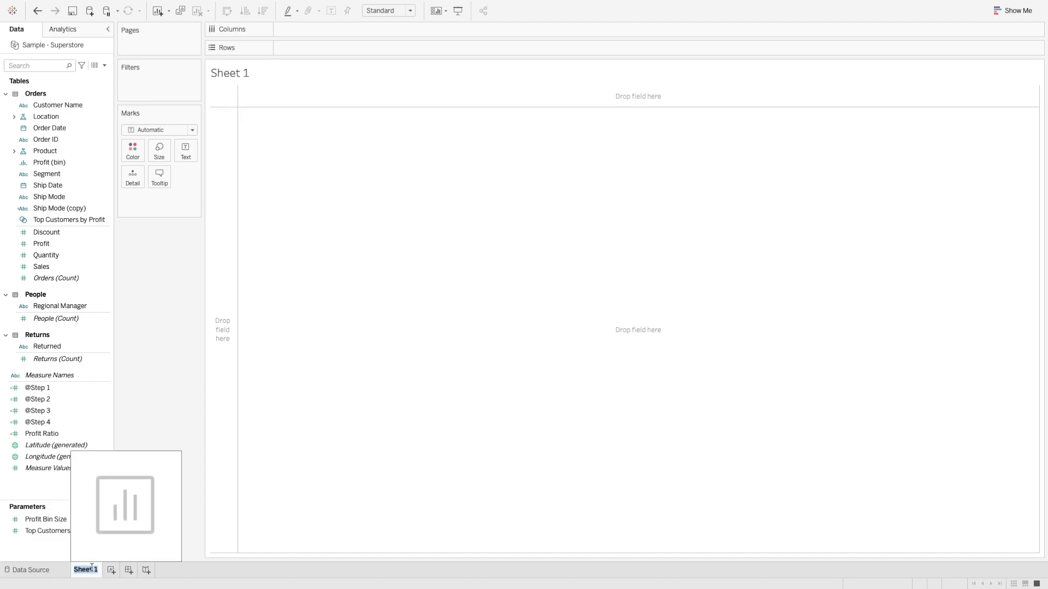
{"action": "type", "text": "Funnel Char"}
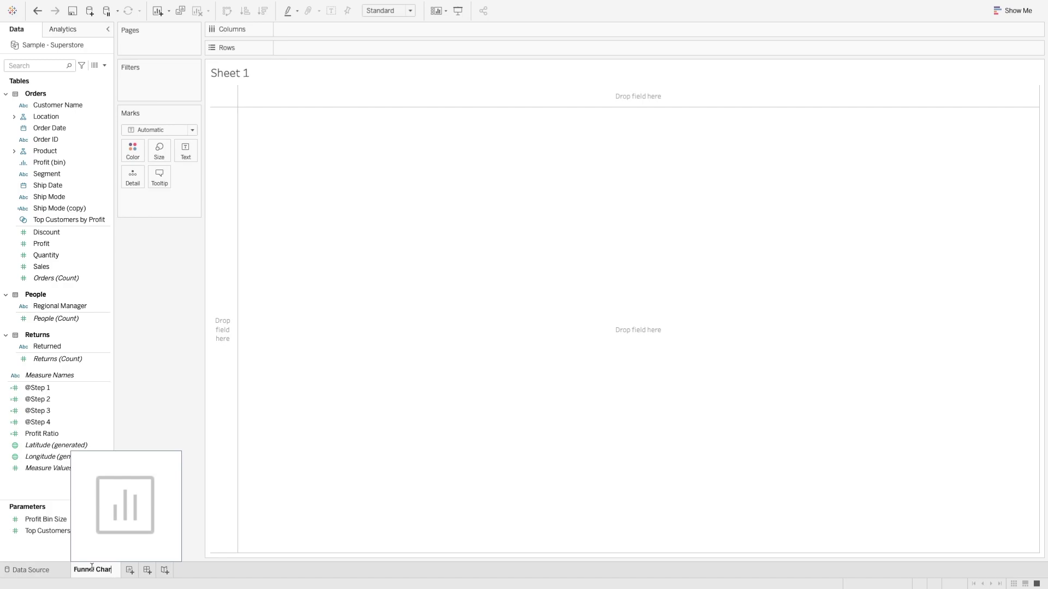
{"action": "type", "text": "t I"}
{"action": "left_click", "coordinate": [175, 390]}
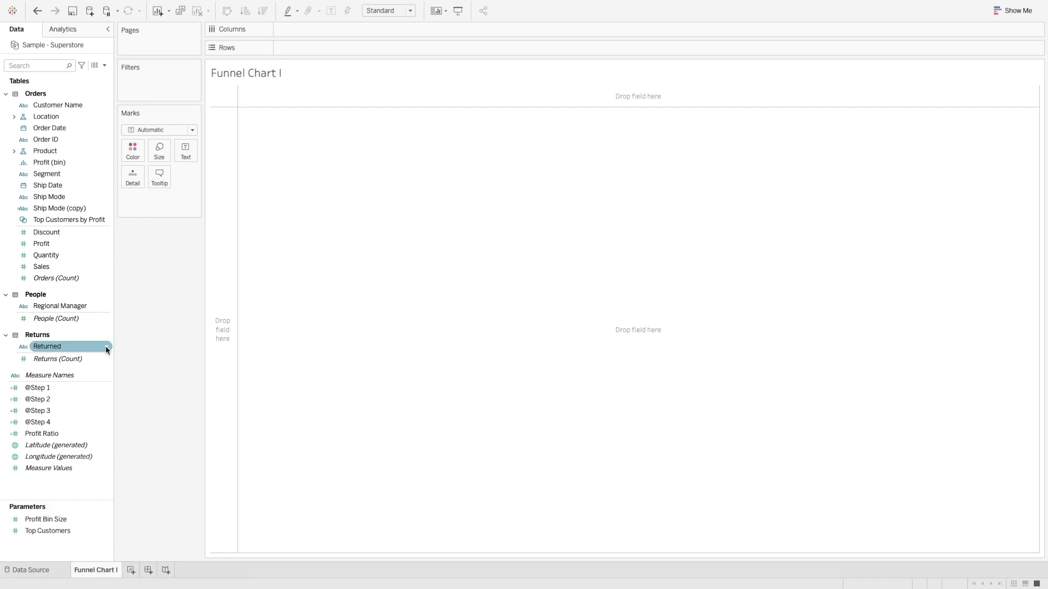
Place Ship Mode on the rows and color the marks by Sales
{"action": "left_click_drag", "start_coordinate": [54, 204], "coordinate": [308, 48]}
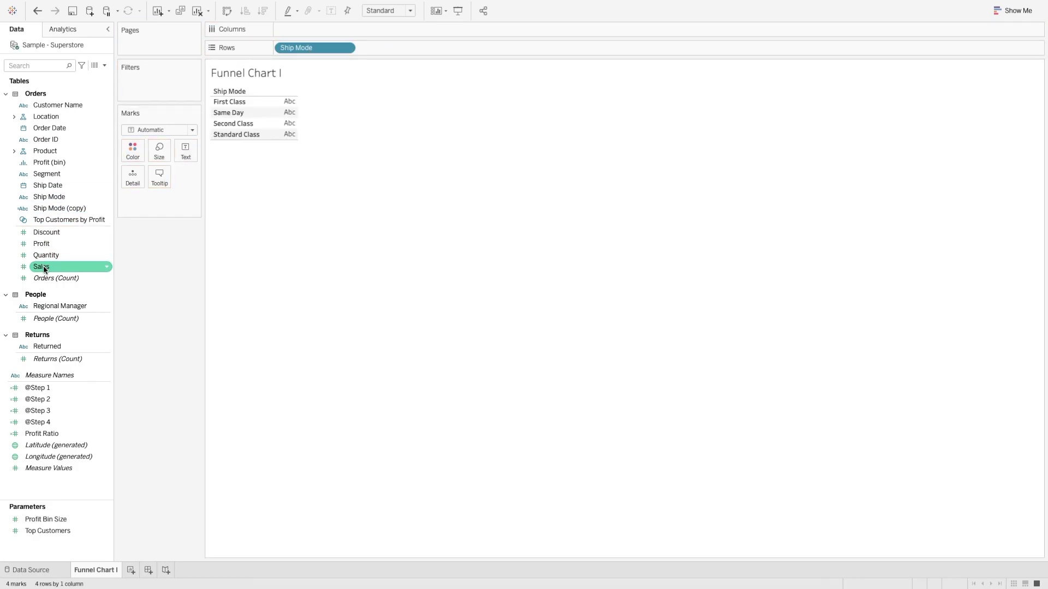
{"action": "left_click_drag", "start_coordinate": [48, 272], "coordinate": [131, 155]}
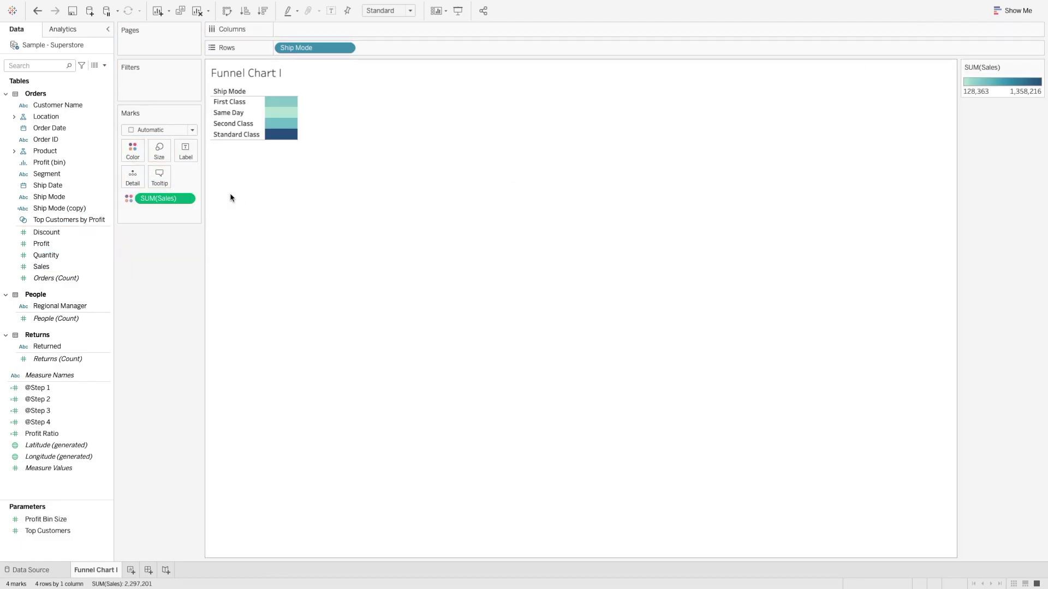
{"action": "mouse_move", "coordinate": [285, 101]}
{"action": "mouse_move", "coordinate": [281, 140]}
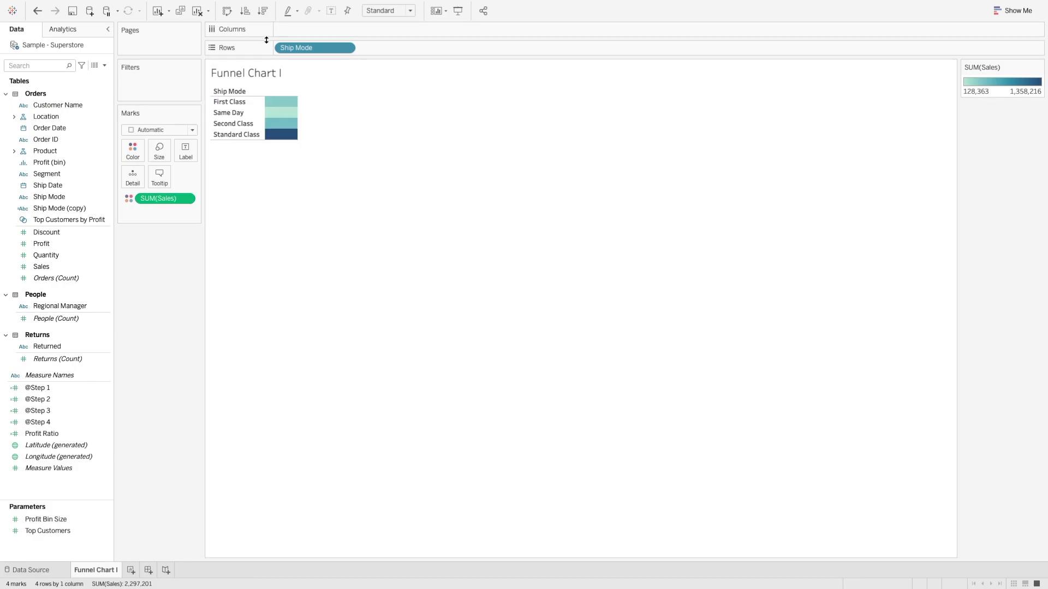
Move Ship Mode from the rows to color in place of Sales, and put Sales on the rows as a stacked bar
{"action": "left_click_drag", "start_coordinate": [311, 48], "coordinate": [133, 152]}
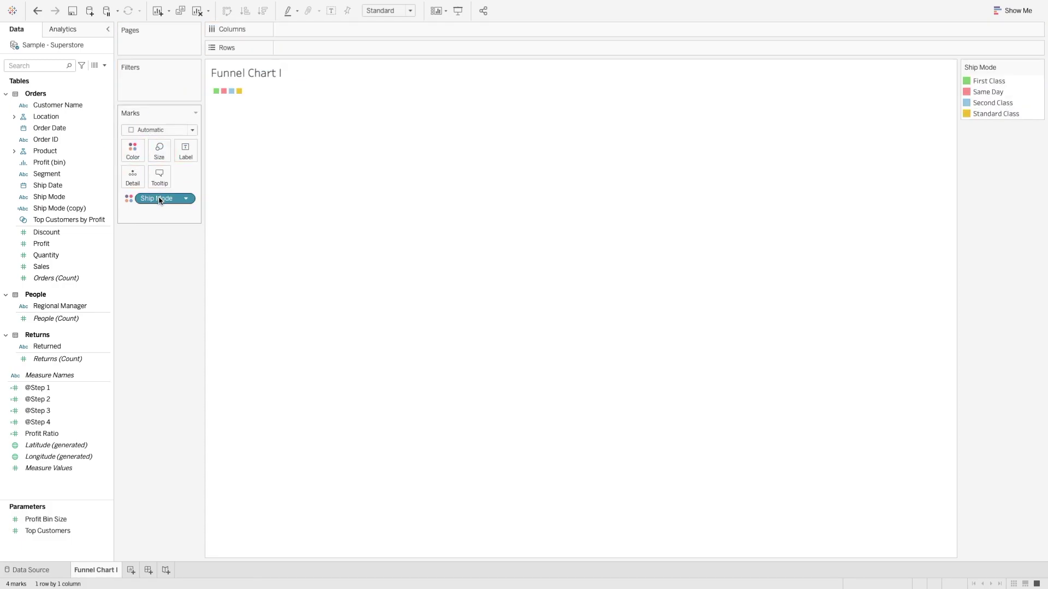
{"action": "left_click", "coordinate": [59, 270]}
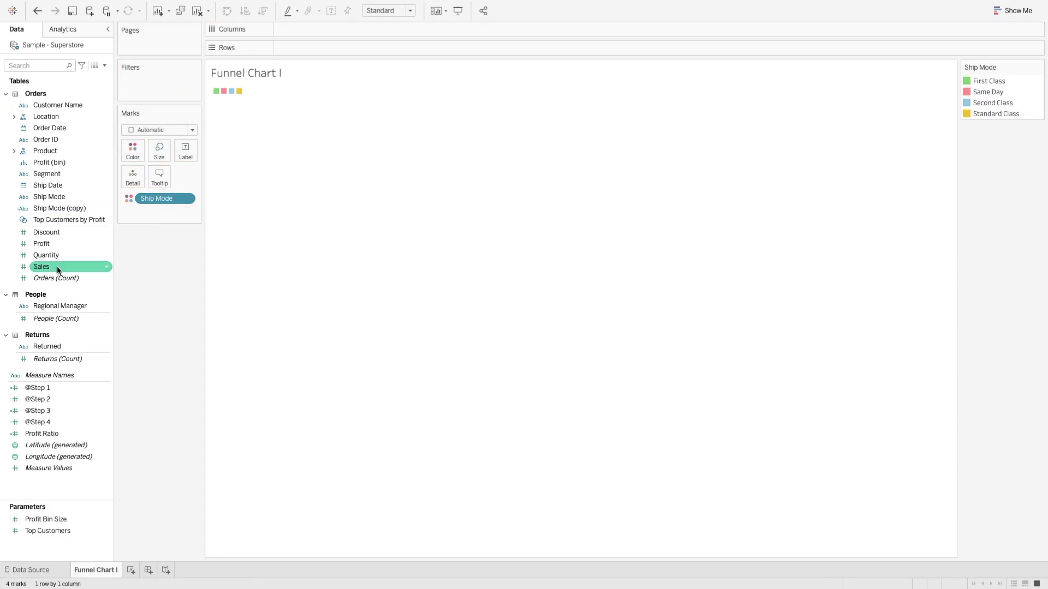
{"action": "left_click_drag", "start_coordinate": [58, 272], "coordinate": [292, 54]}
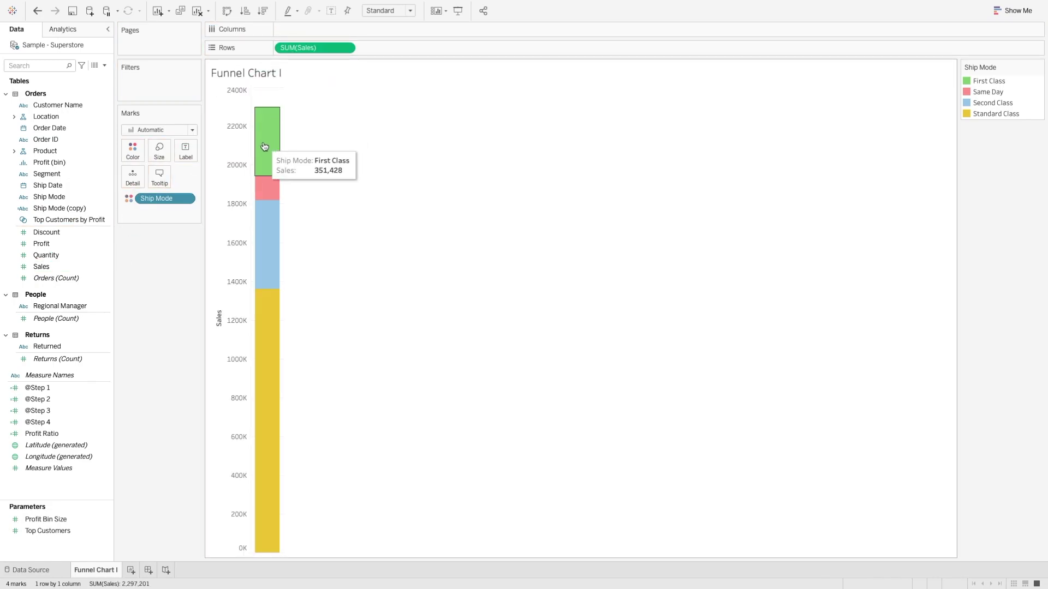
{"action": "mouse_move", "coordinate": [260, 207]}
{"action": "mouse_move", "coordinate": [259, 322]}
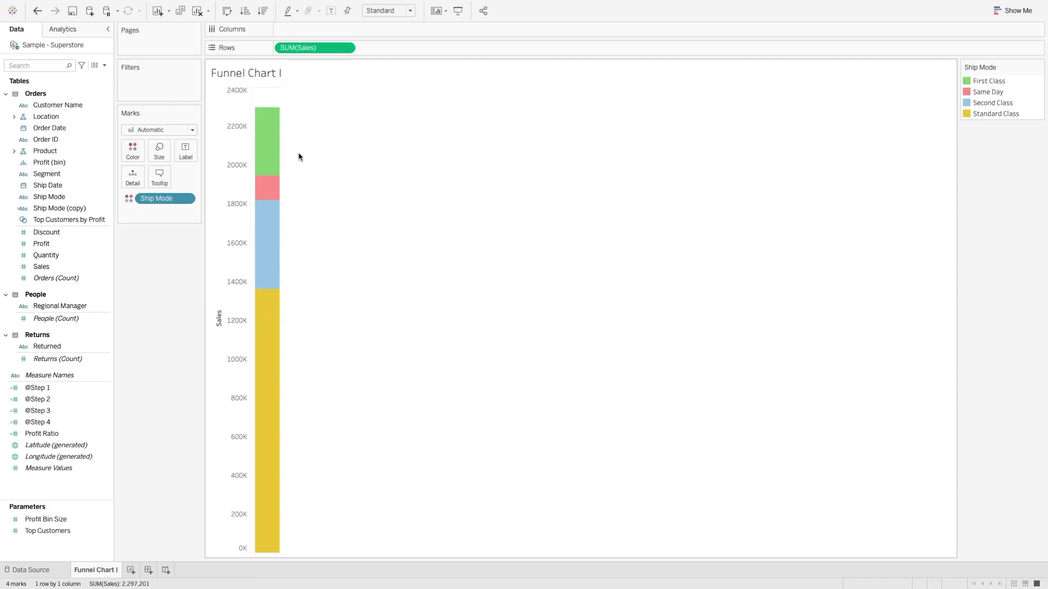
Sort the Ship Mode segments of the stacked bar in descending order by Sales
{"action": "left_click", "coordinate": [264, 11]}
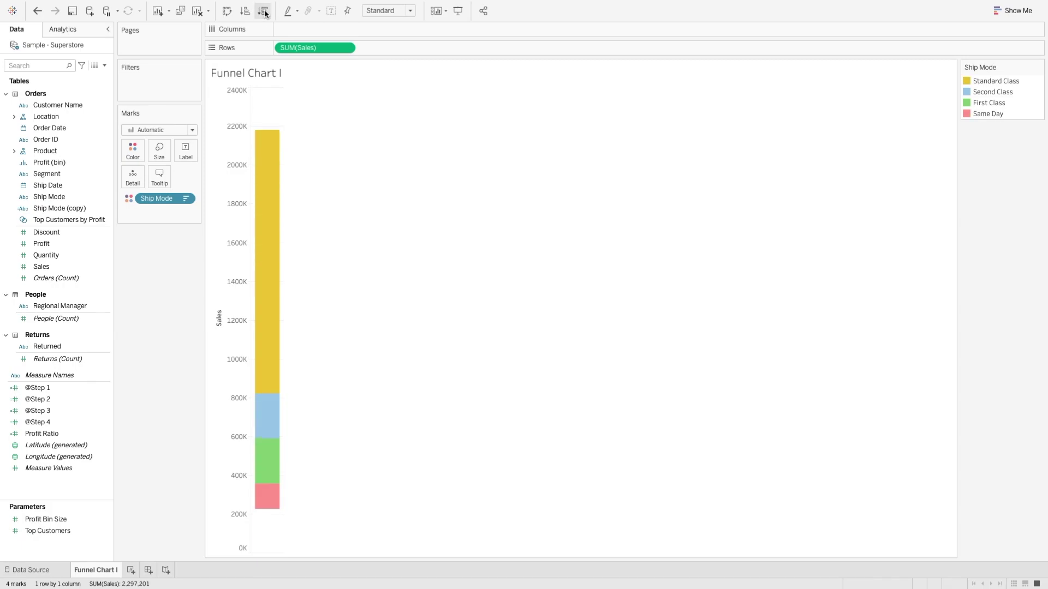
{"action": "mouse_move", "coordinate": [269, 253]}
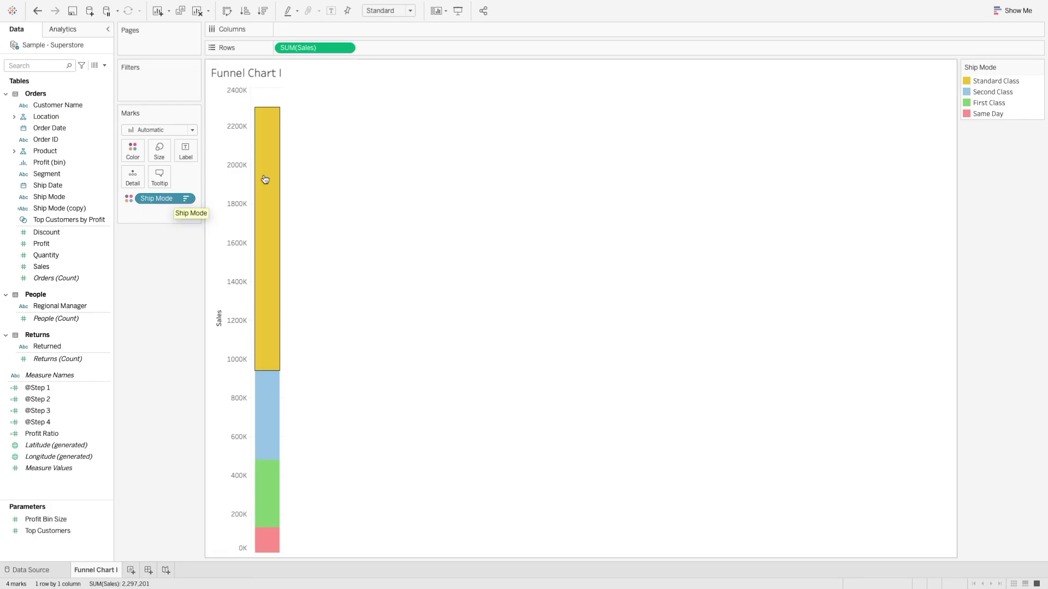
{"action": "mouse_move", "coordinate": [269, 159]}
{"action": "mouse_move", "coordinate": [267, 427]}
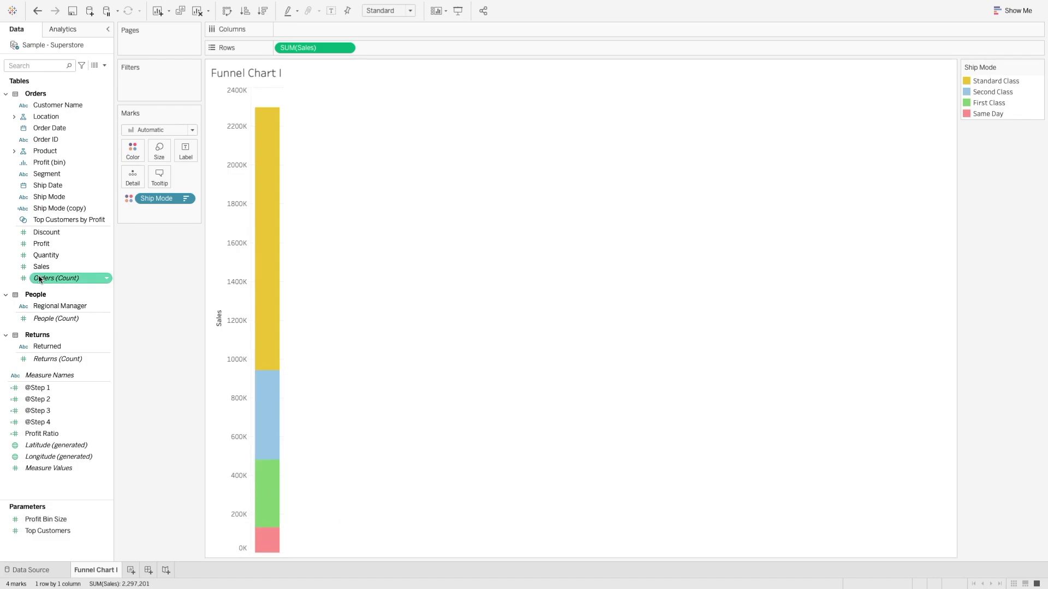
Size the bar segments by Sales and fit the chart to Entire View
{"action": "left_click_drag", "start_coordinate": [41, 270], "coordinate": [157, 157]}
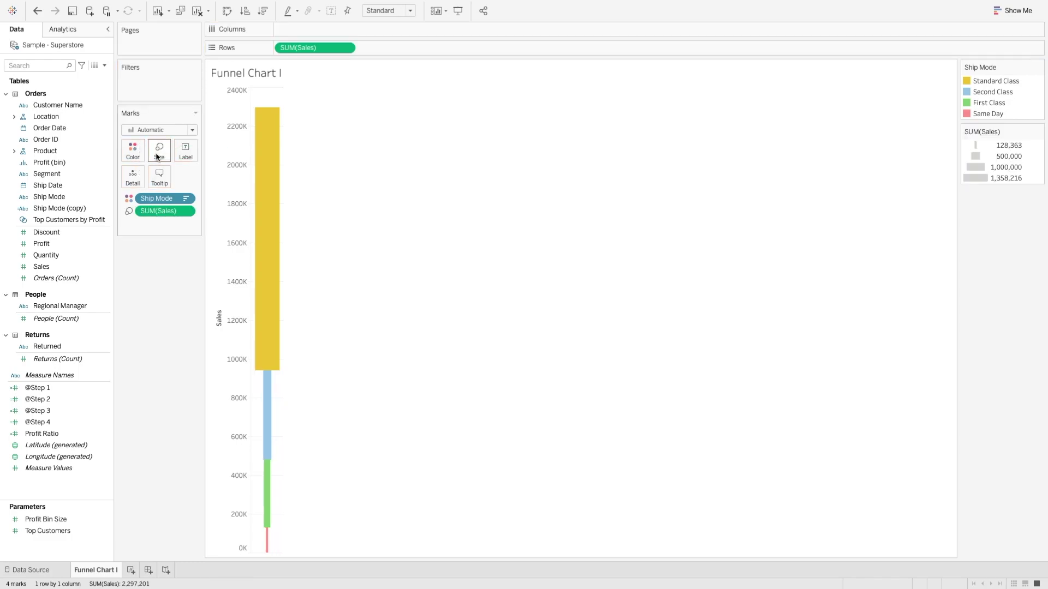
{"action": "mouse_move", "coordinate": [267, 382]}
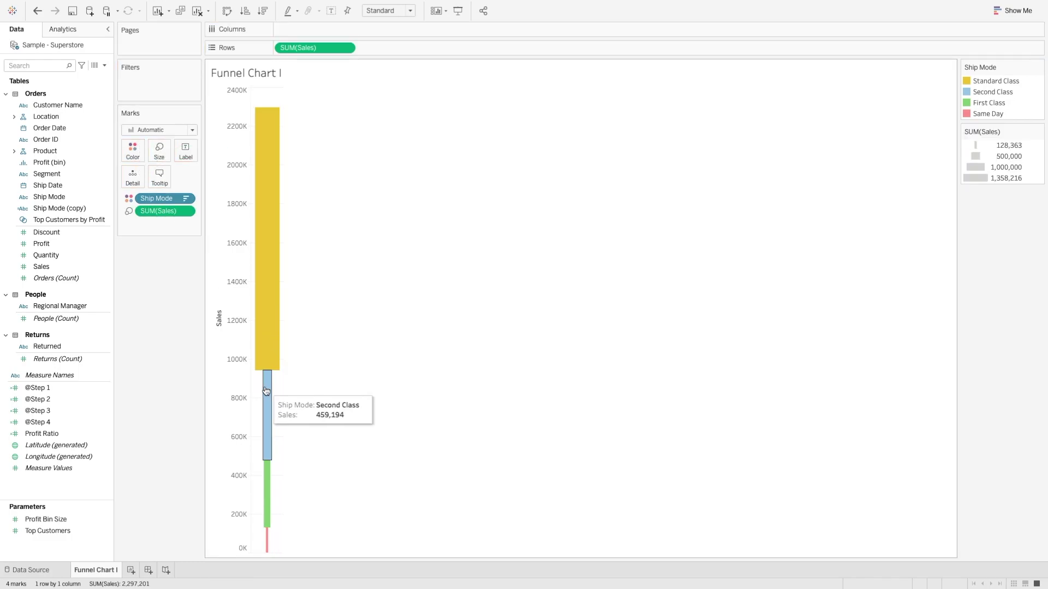
{"action": "mouse_move", "coordinate": [267, 541]}
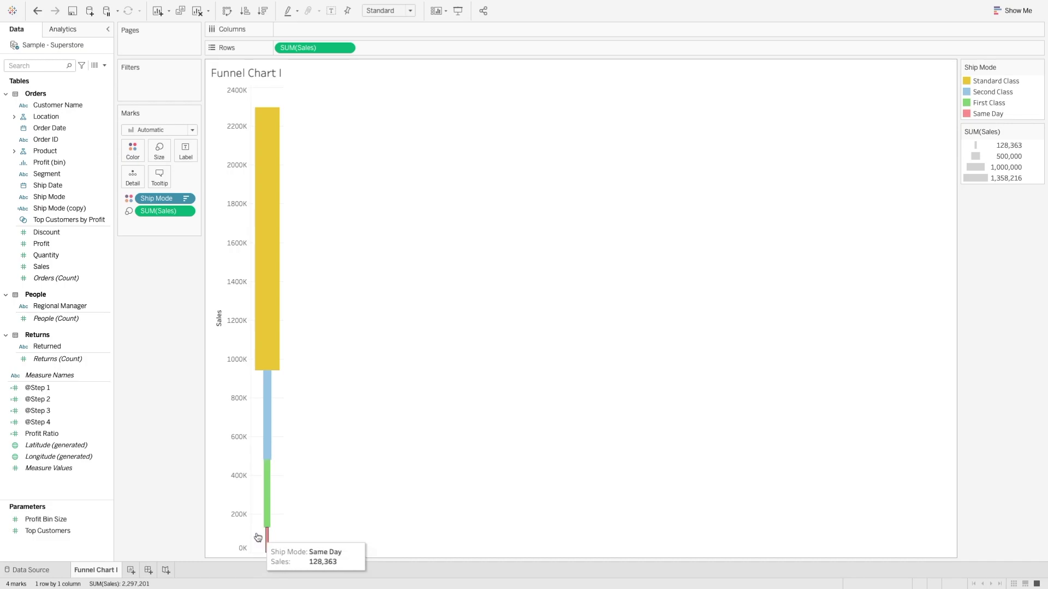
{"action": "left_click", "coordinate": [411, 13]}
{"action": "left_click", "coordinate": [400, 47]}
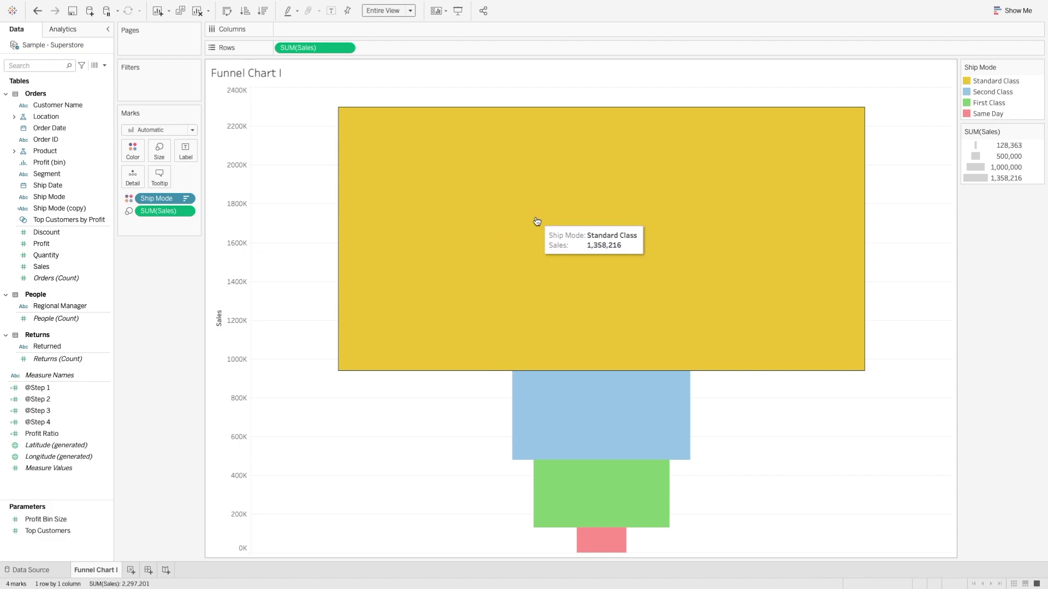
Label each funnel segment with its Sales and Ship Mode
{"action": "left_click", "coordinate": [38, 267]}
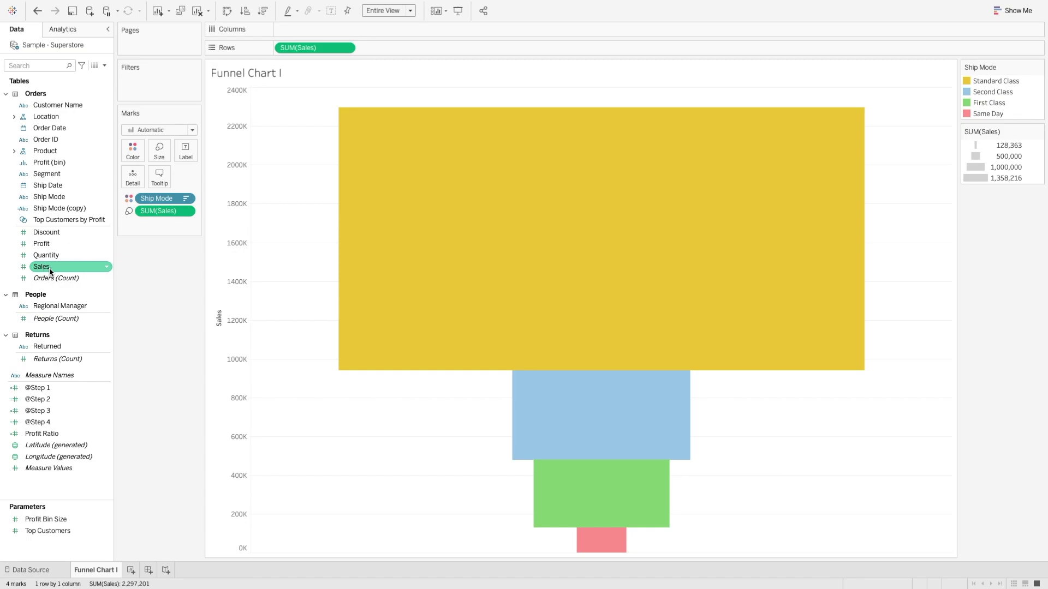
{"action": "left_click_drag", "start_coordinate": [47, 271], "coordinate": [185, 153]}
{"action": "left_click_drag", "start_coordinate": [58, 198], "coordinate": [185, 158]}
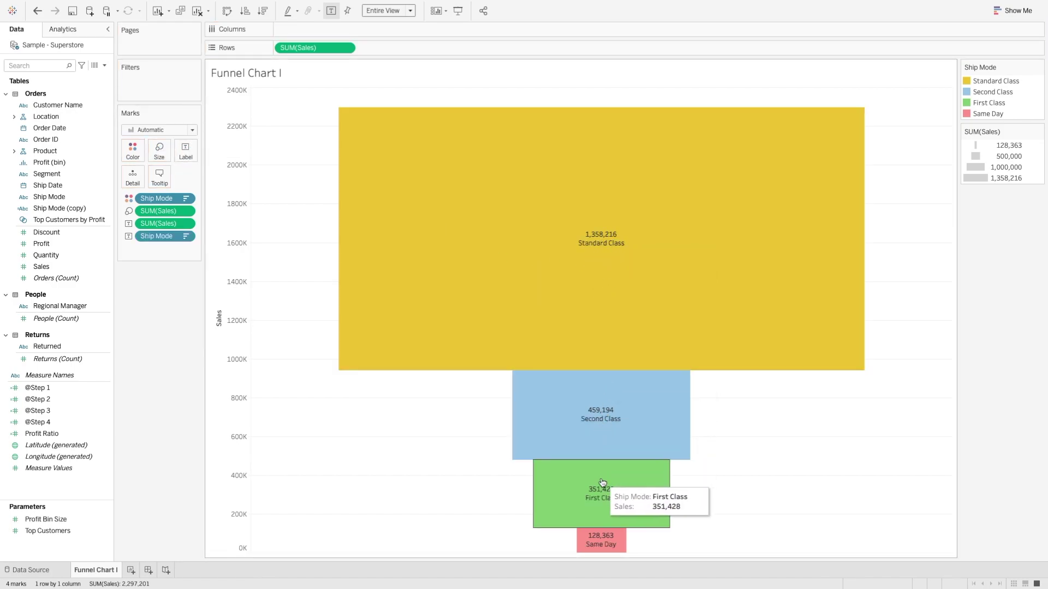
Edit the mark label text so that the Ship Mode line uses font size 14
{"action": "left_click", "coordinate": [175, 149]}
{"action": "left_click", "coordinate": [291, 208]}
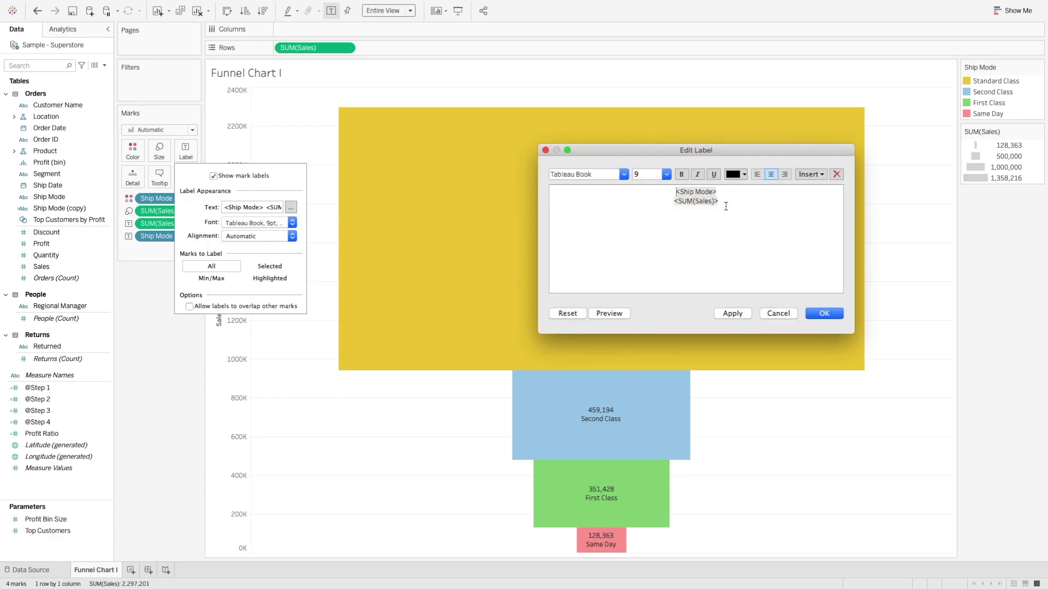
{"action": "left_click_drag", "start_coordinate": [685, 154], "coordinate": [326, 148]}
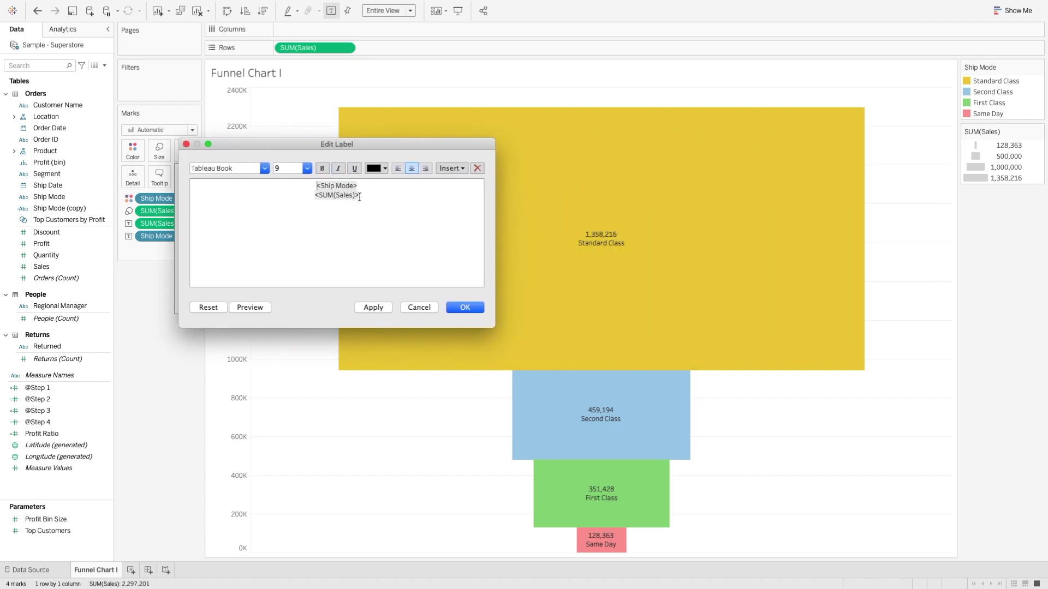
{"action": "left_click_drag", "start_coordinate": [361, 184], "coordinate": [289, 182]}
{"action": "left_click", "coordinate": [307, 168]}
{"action": "left_click", "coordinate": [294, 220]}
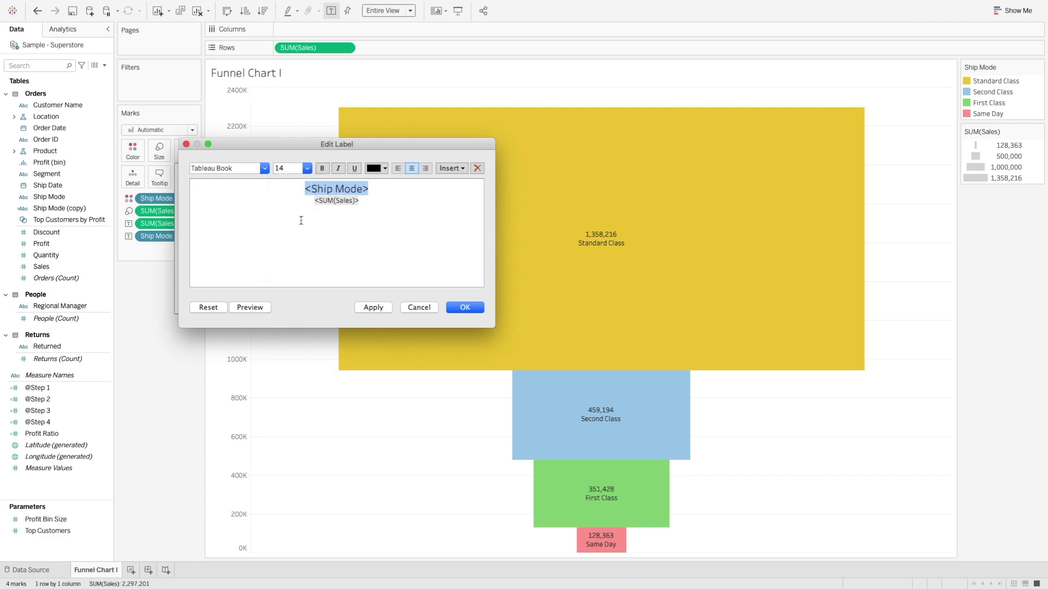
{"action": "left_click", "coordinate": [463, 308]}
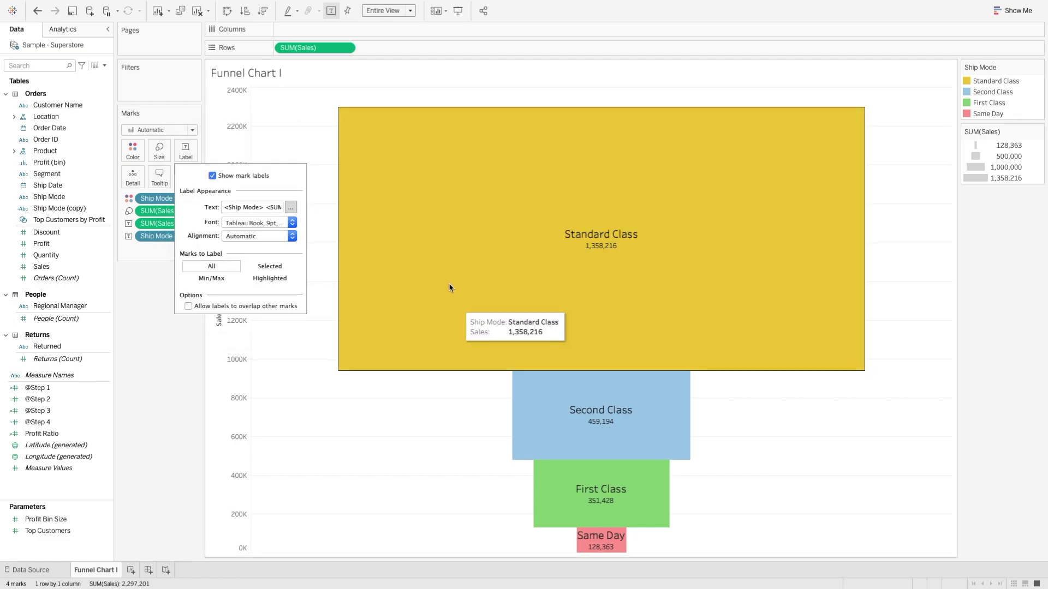
{"action": "left_click", "coordinate": [164, 305]}
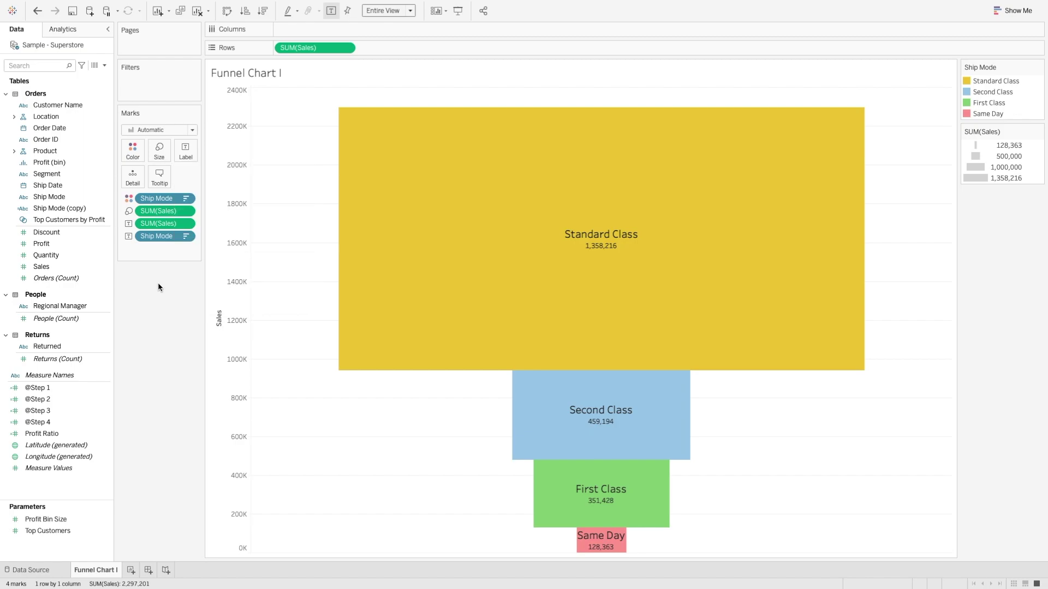
Apply the Percent of Total quick table calculation to the Sales value shown in the labels
{"action": "left_click", "coordinate": [187, 224]}
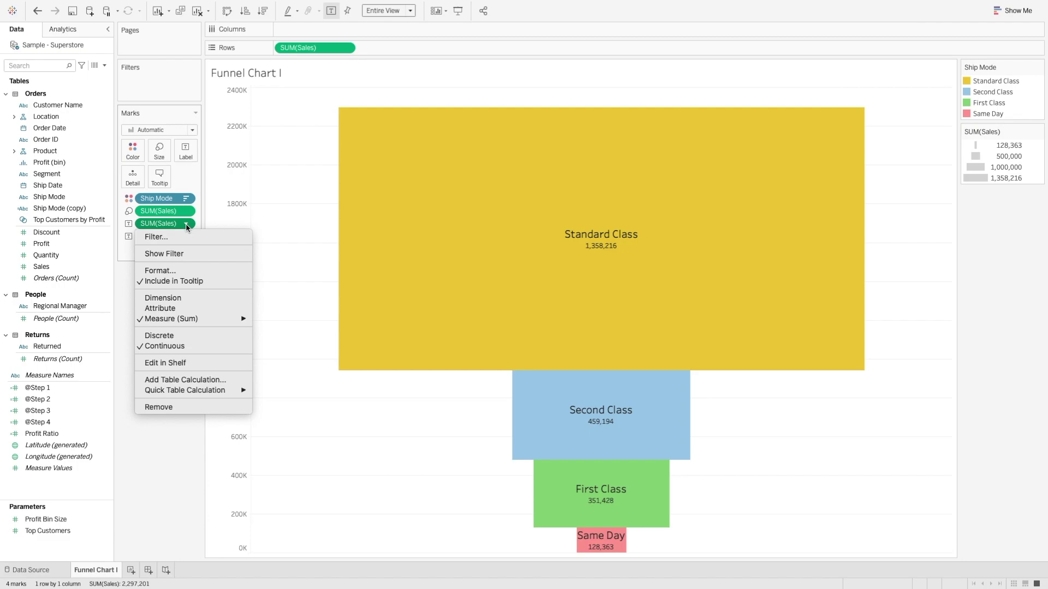
{"action": "mouse_move", "coordinate": [205, 393]}
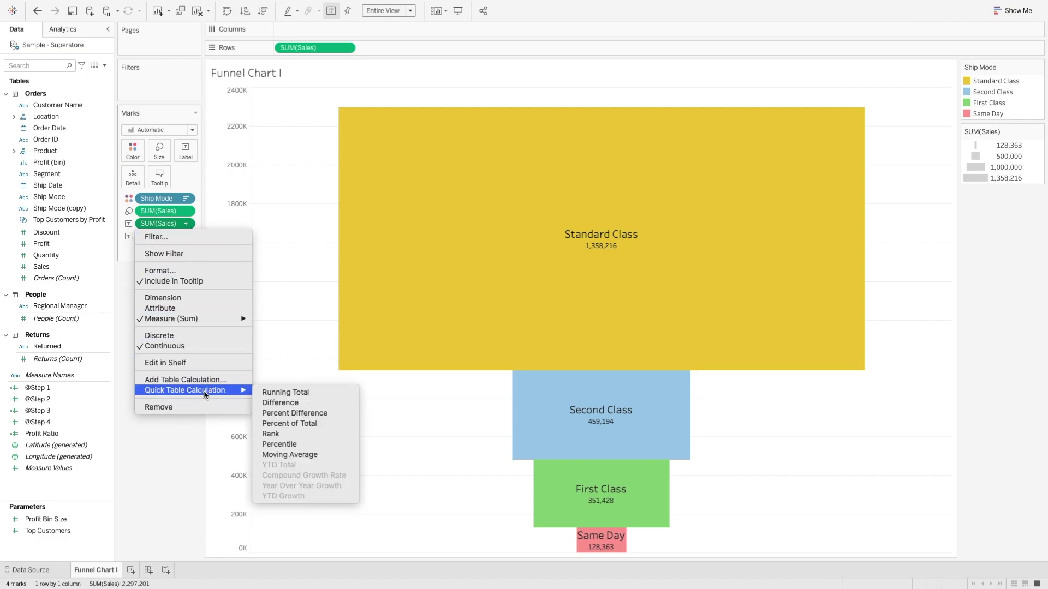
{"action": "left_click", "coordinate": [291, 425]}
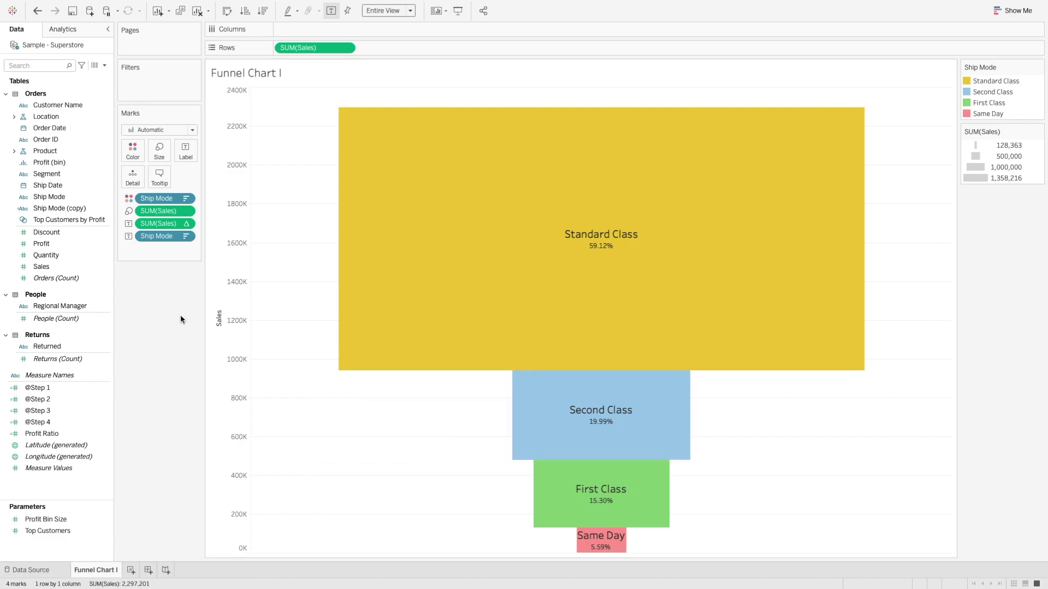
{"action": "mouse_move", "coordinate": [598, 255]}
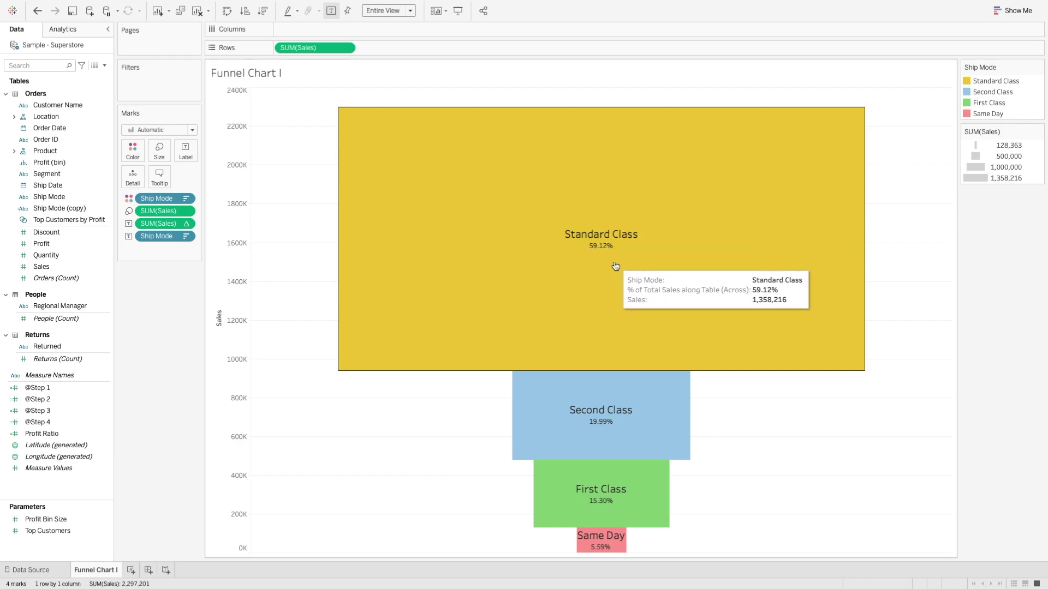
{"action": "mouse_move", "coordinate": [603, 410]}
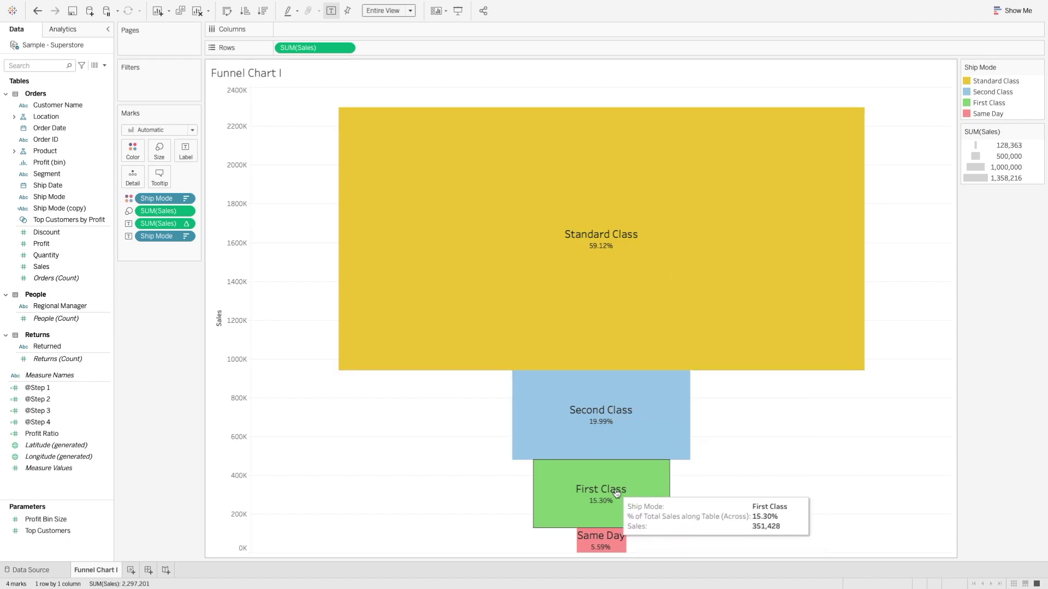
{"action": "mouse_move", "coordinate": [614, 552]}
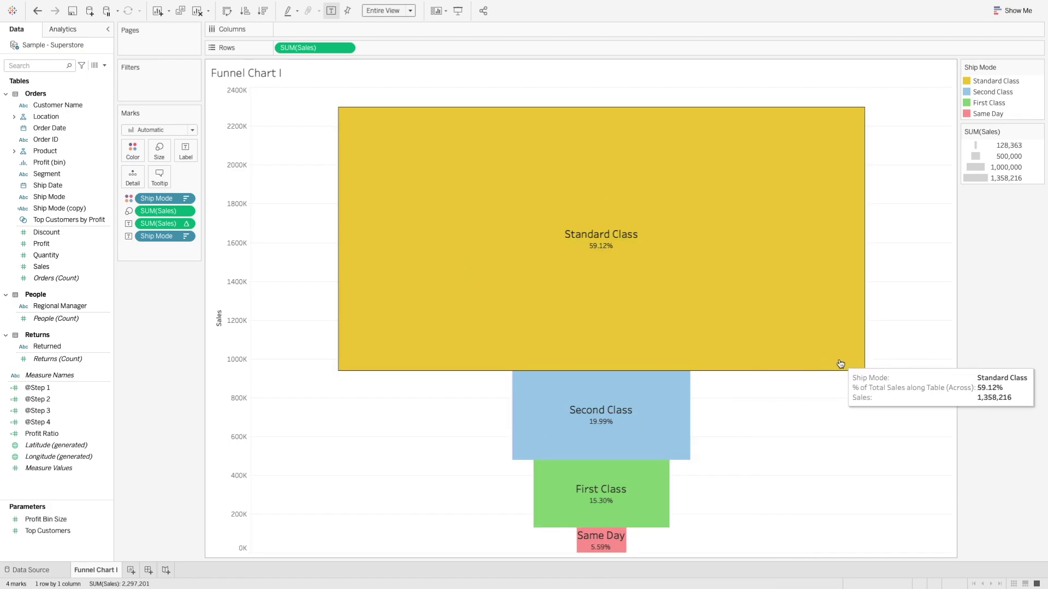
Format the sheet's lines so that the row grid lines are set to None
{"action": "right_click", "coordinate": [286, 206]}
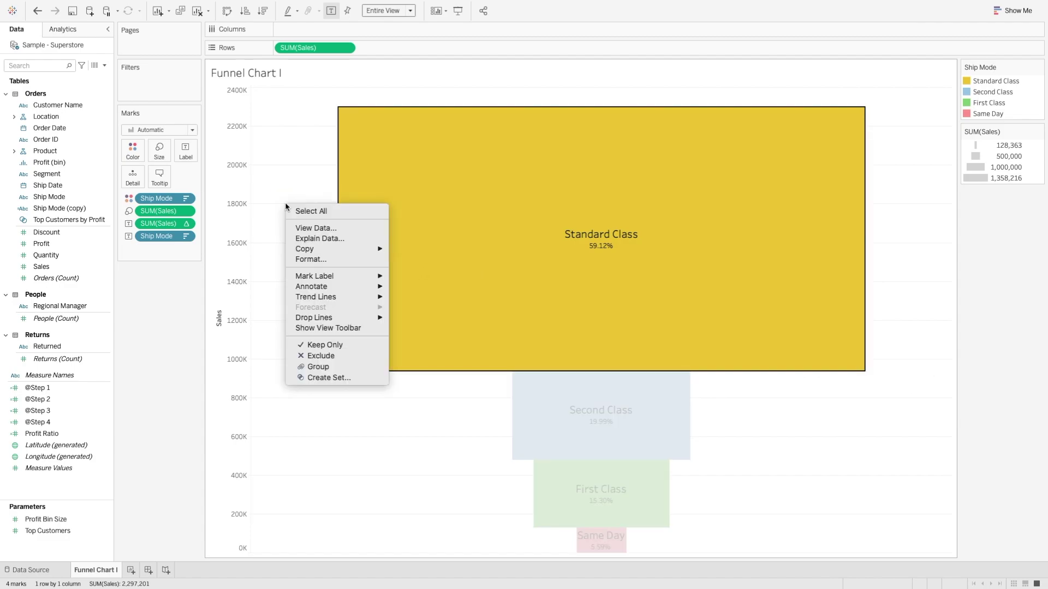
{"action": "left_click", "coordinate": [305, 259]}
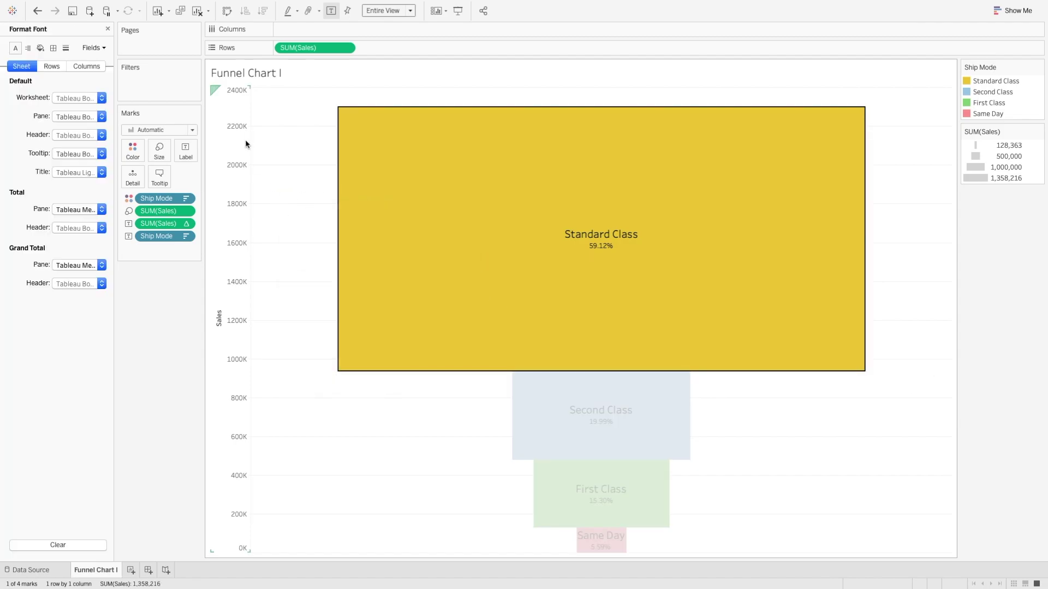
{"action": "left_click", "coordinate": [53, 48]}
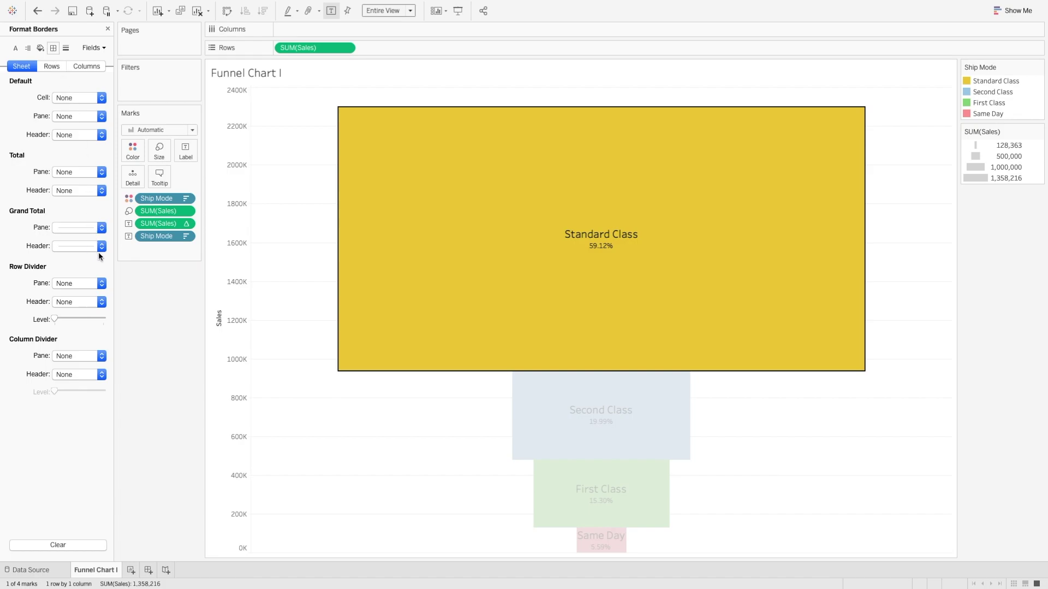
{"action": "left_click", "coordinate": [51, 66]}
{"action": "left_click", "coordinate": [77, 66]}
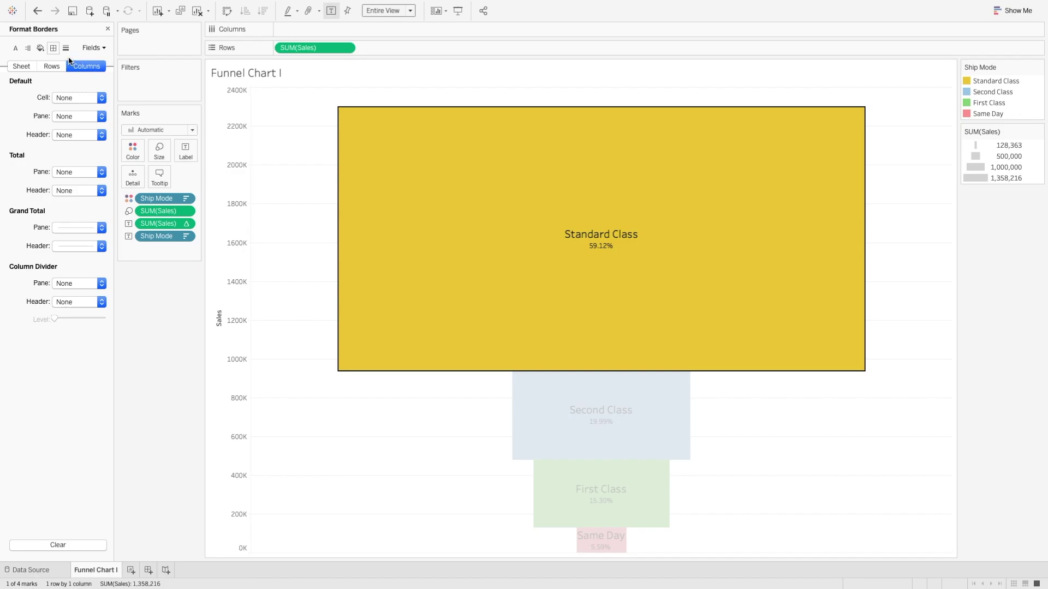
{"action": "left_click", "coordinate": [66, 49]}
{"action": "left_click", "coordinate": [51, 66]}
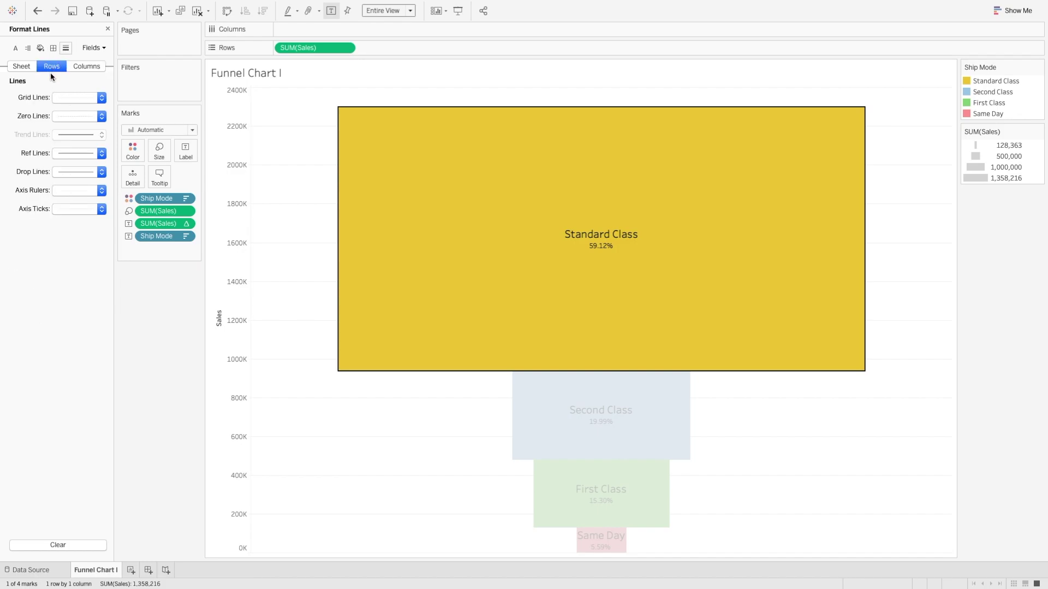
{"action": "left_click", "coordinate": [65, 97]}
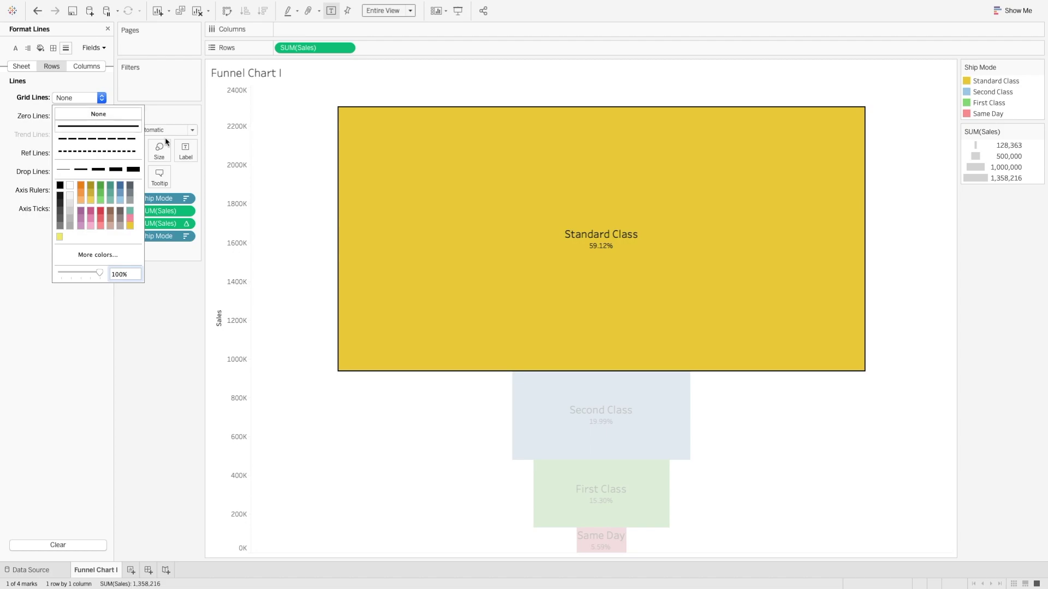
{"action": "left_click", "coordinate": [264, 297]}
Hide the Sales axis header and the sheet title of the funnel chart
{"action": "right_click", "coordinate": [231, 241]}
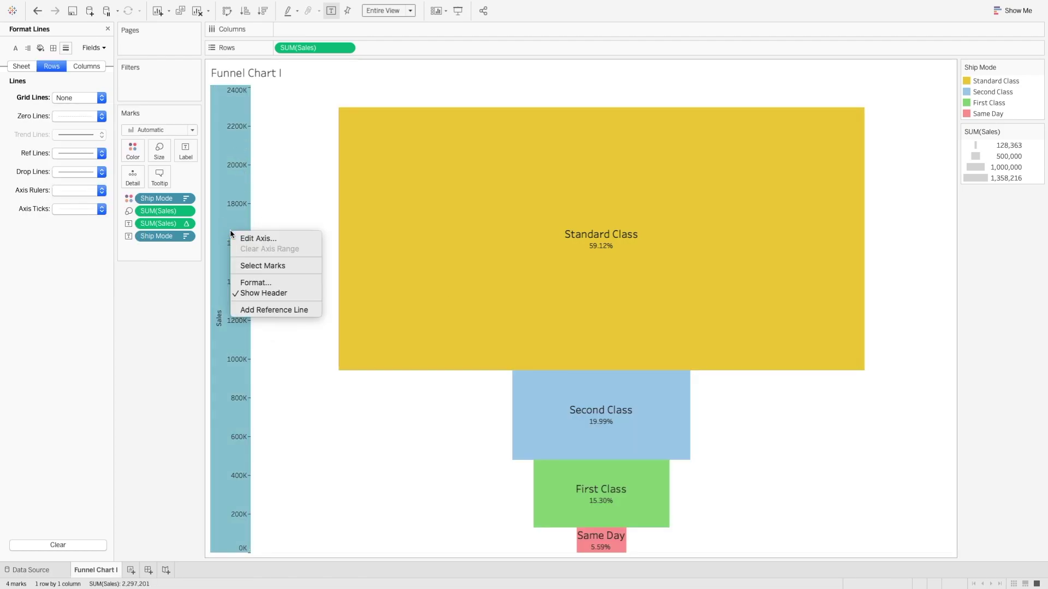
{"action": "left_click", "coordinate": [268, 295]}
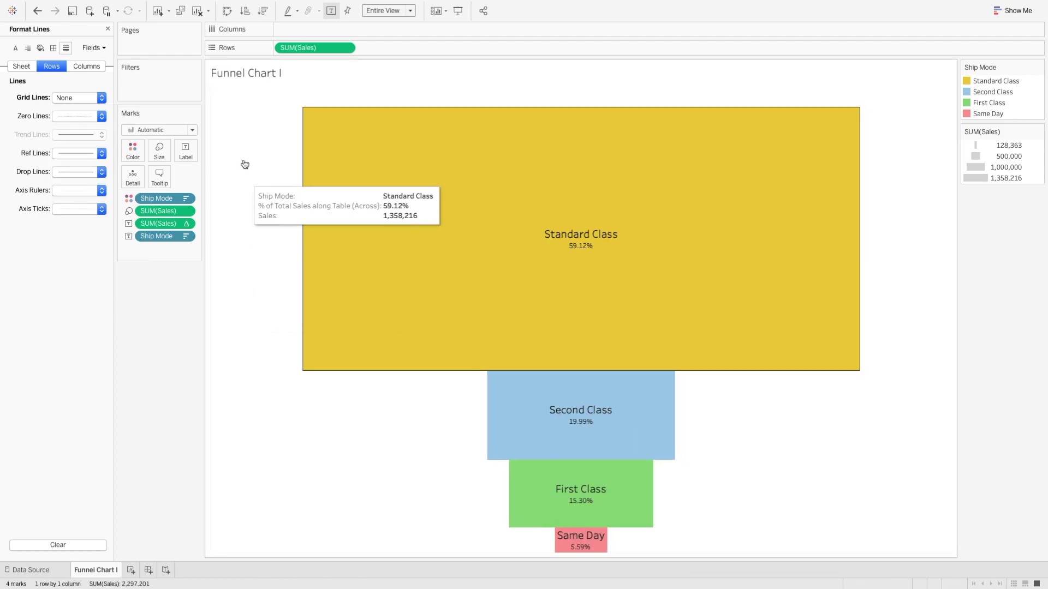
{"action": "right_click", "coordinate": [246, 77]}
{"action": "left_click", "coordinate": [261, 102]}
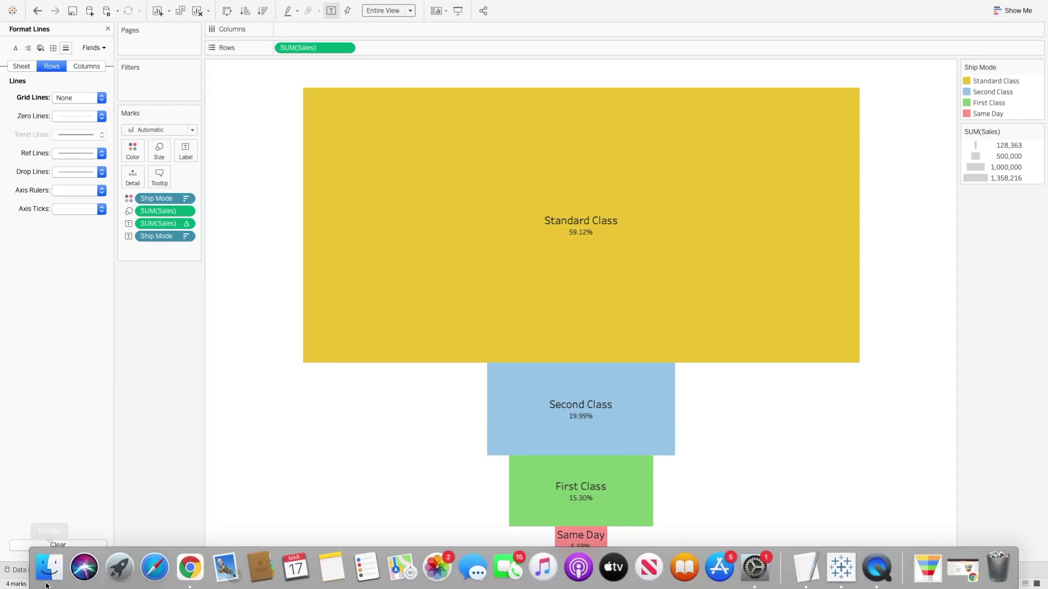
Add a new worksheet and rename it Funnel Chart 2
{"action": "left_click", "coordinate": [131, 569]}
{"action": "double_click", "coordinate": [135, 570]}
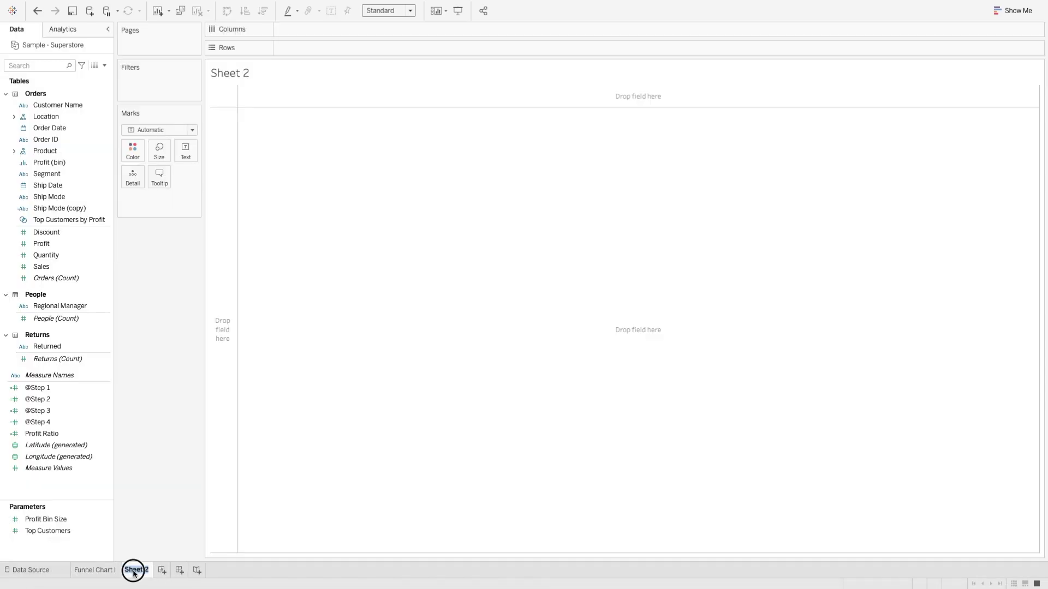
{"action": "type", "text": "Funnel Chart 2"}
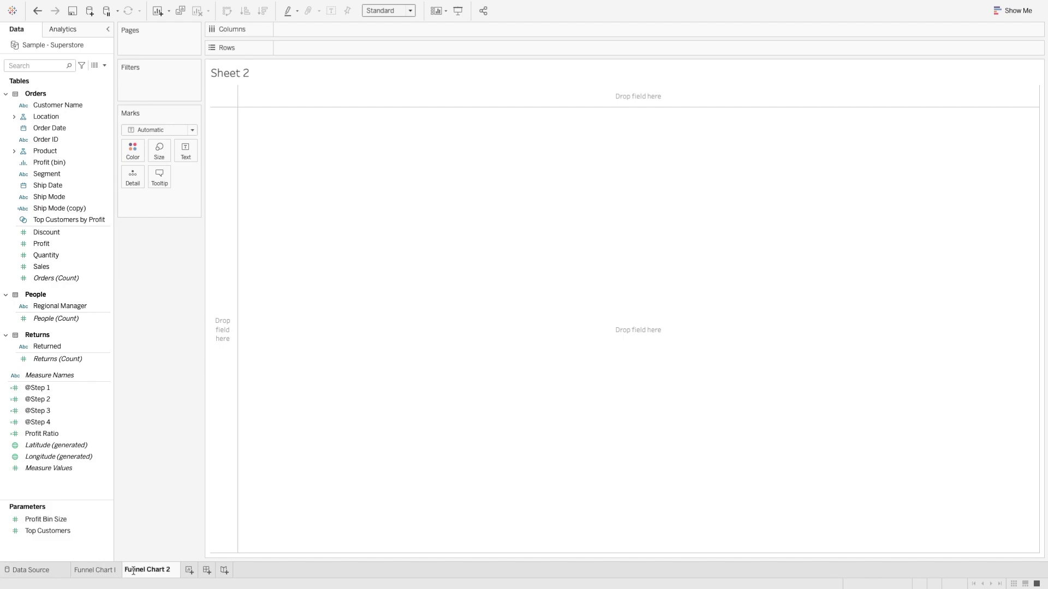
{"action": "left_click", "coordinate": [152, 435]}
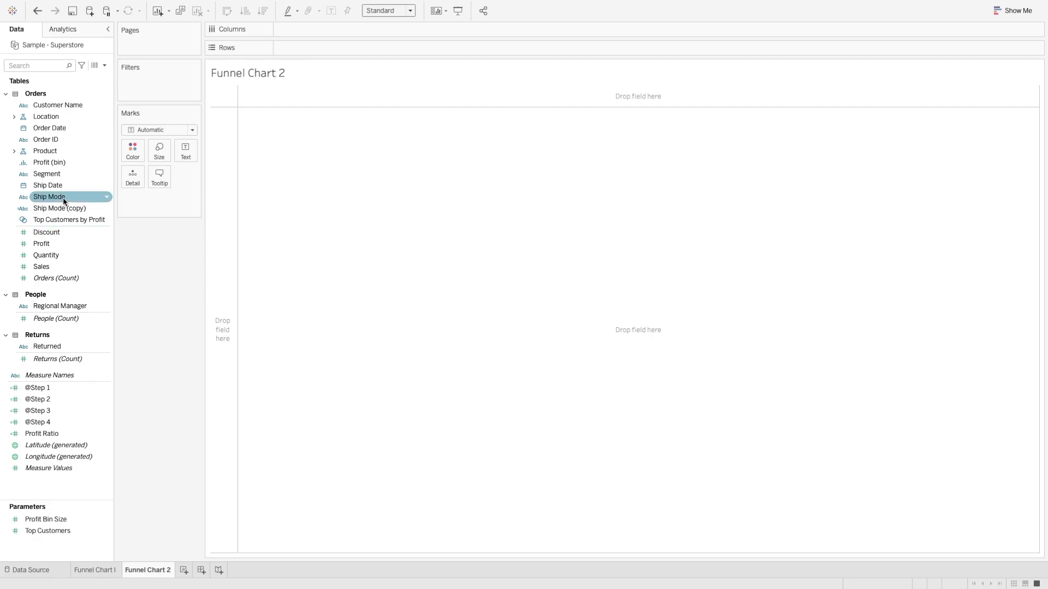
Build a horizontal bar chart of Sales with Ship Mode on Rows
{"action": "left_click_drag", "start_coordinate": [63, 200], "coordinate": [302, 51]}
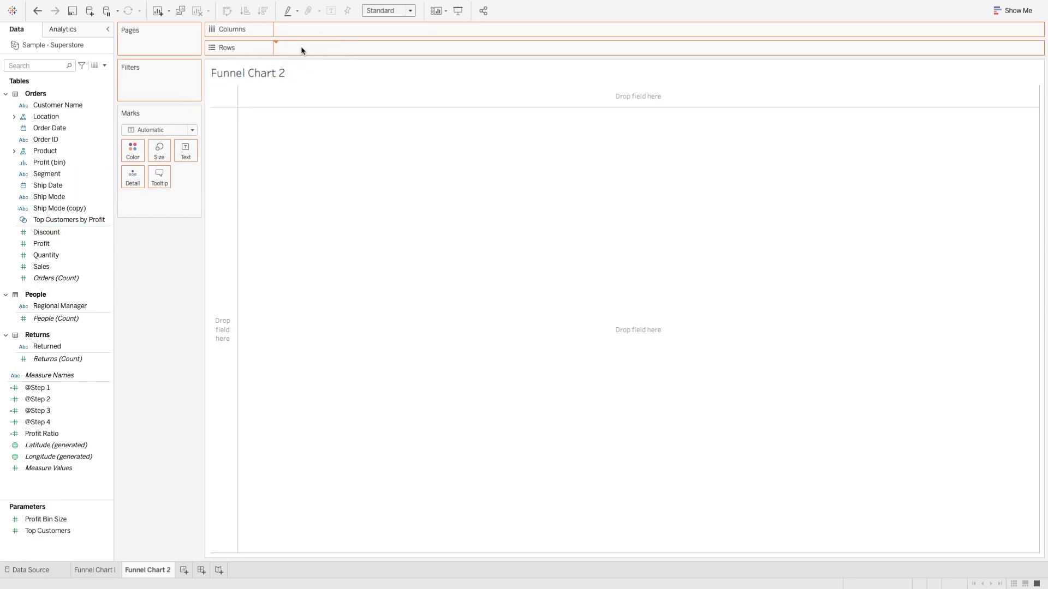
{"action": "double_click", "coordinate": [48, 267]}
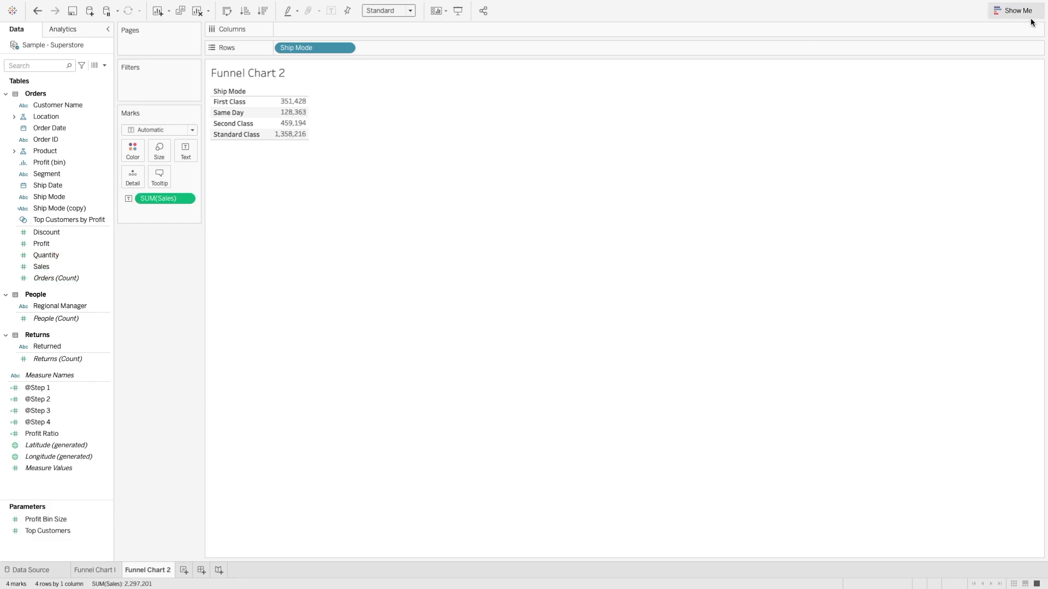
{"action": "left_click", "coordinate": [1013, 11]}
{"action": "left_click", "coordinate": [955, 91]}
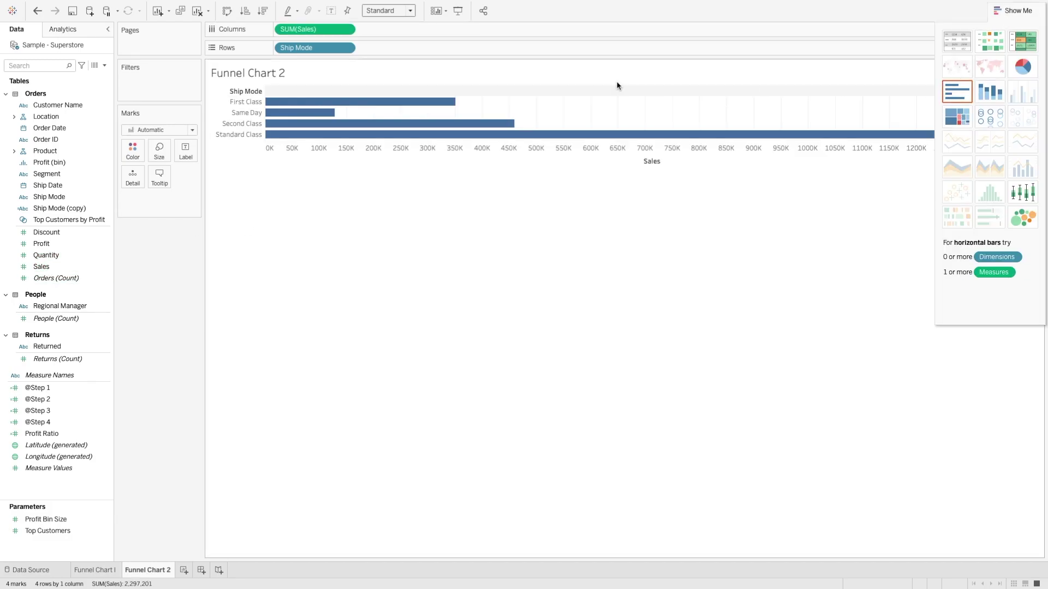
Sort the Ship Mode bars in descending order of Sales and put away the chart suggestions
{"action": "left_click", "coordinate": [263, 11]}
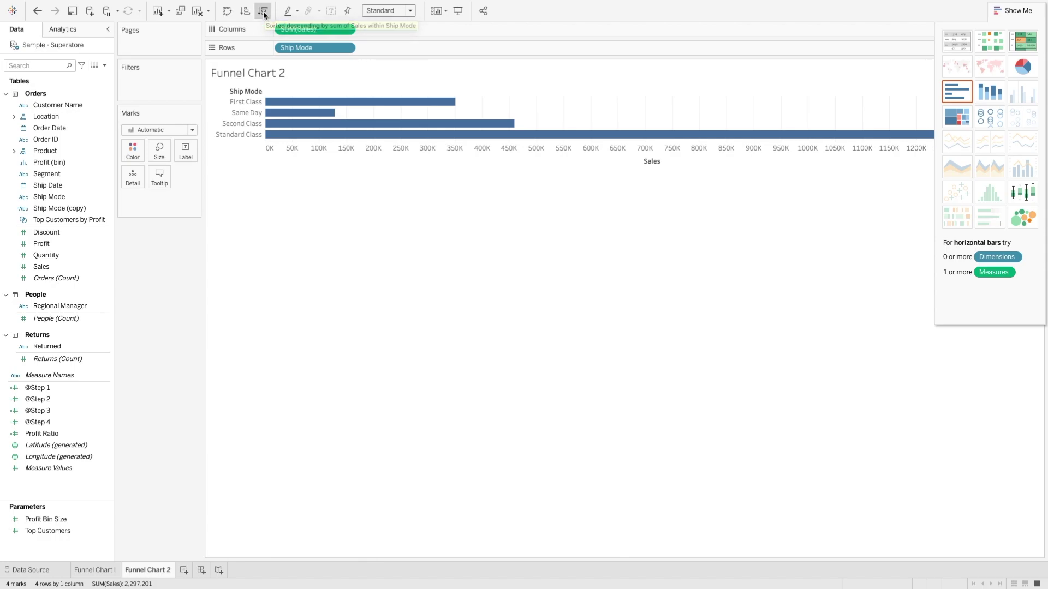
{"action": "left_click", "coordinate": [1020, 12]}
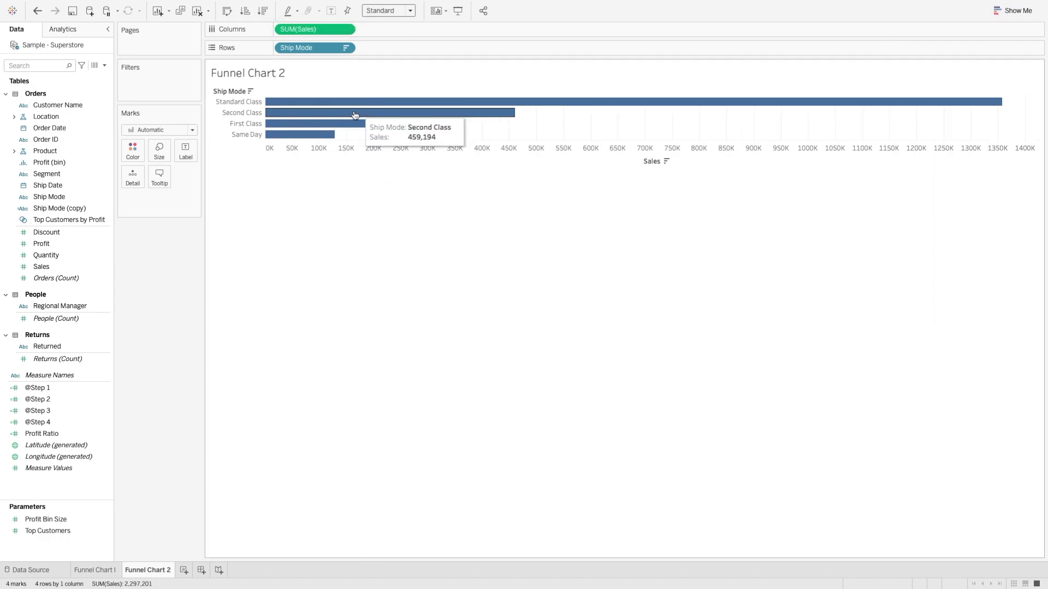
{"action": "mouse_move", "coordinate": [326, 135]}
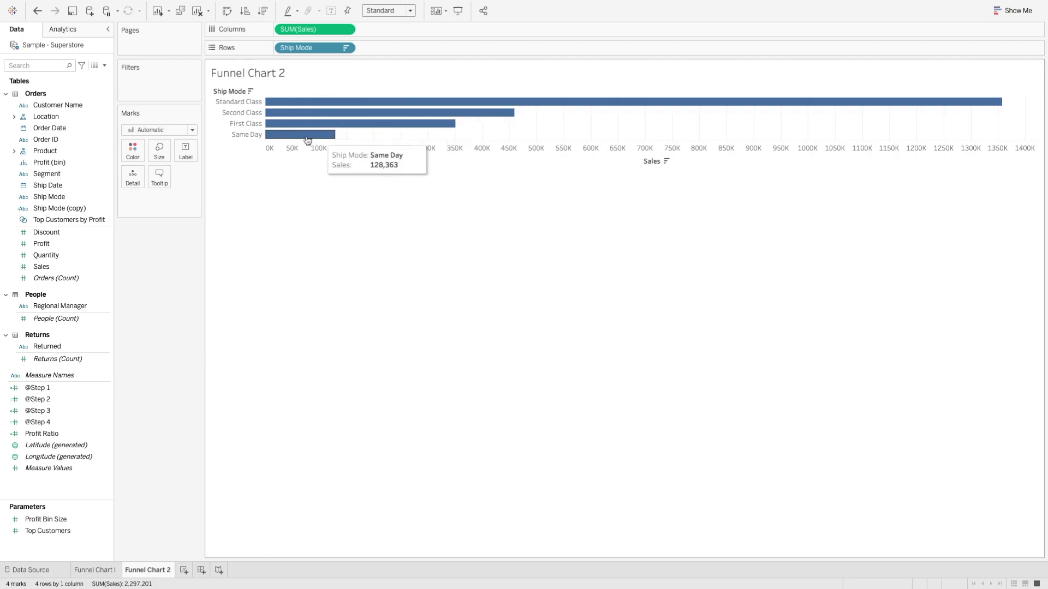
{"action": "mouse_move", "coordinate": [285, 109]}
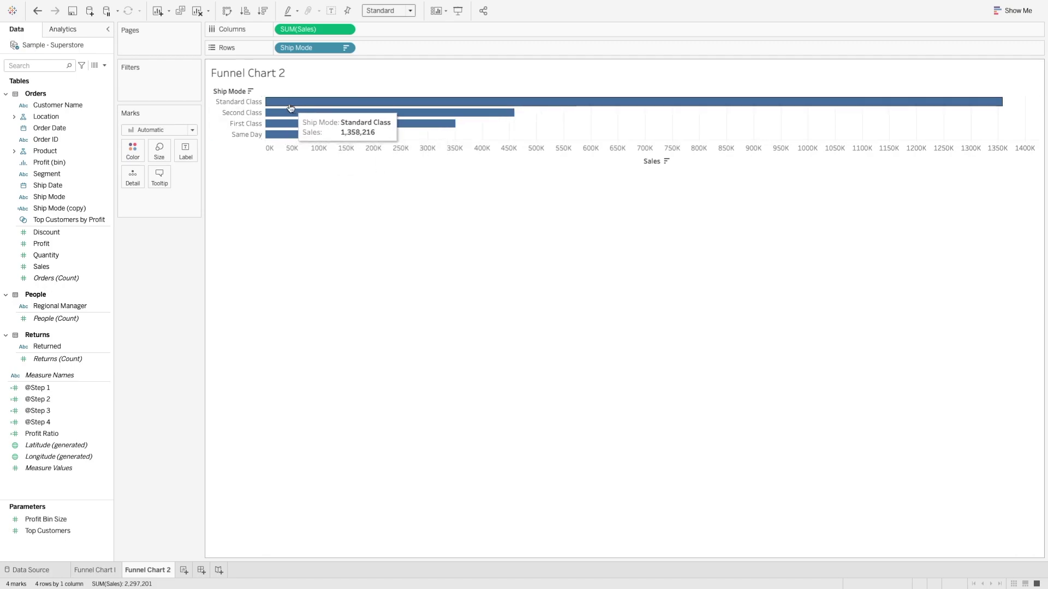
Change the mark type to Area and fit the chart to Entire View
{"action": "left_click", "coordinate": [186, 131]}
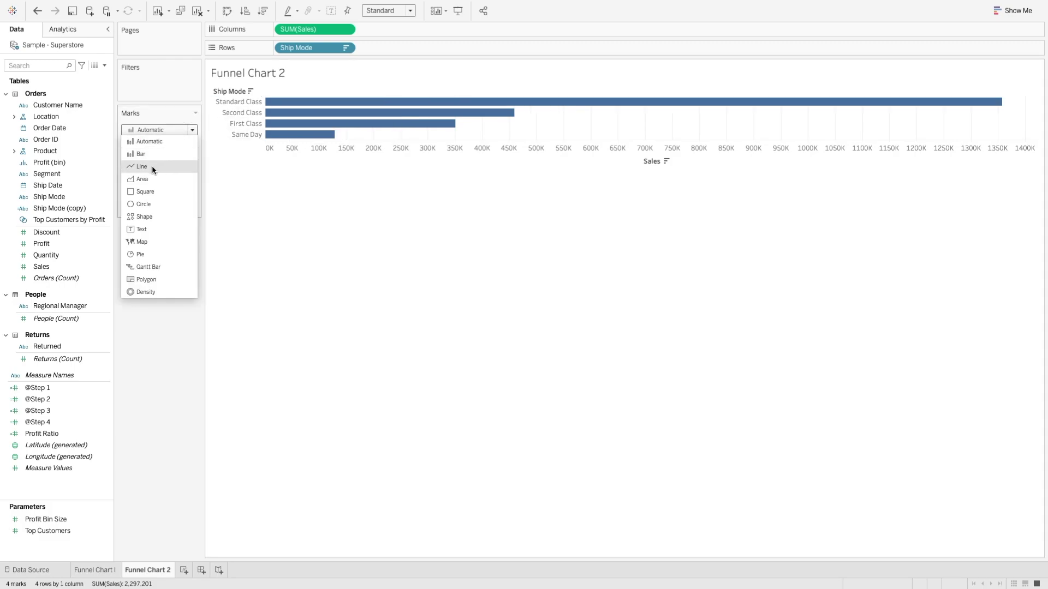
{"action": "left_click", "coordinate": [147, 177]}
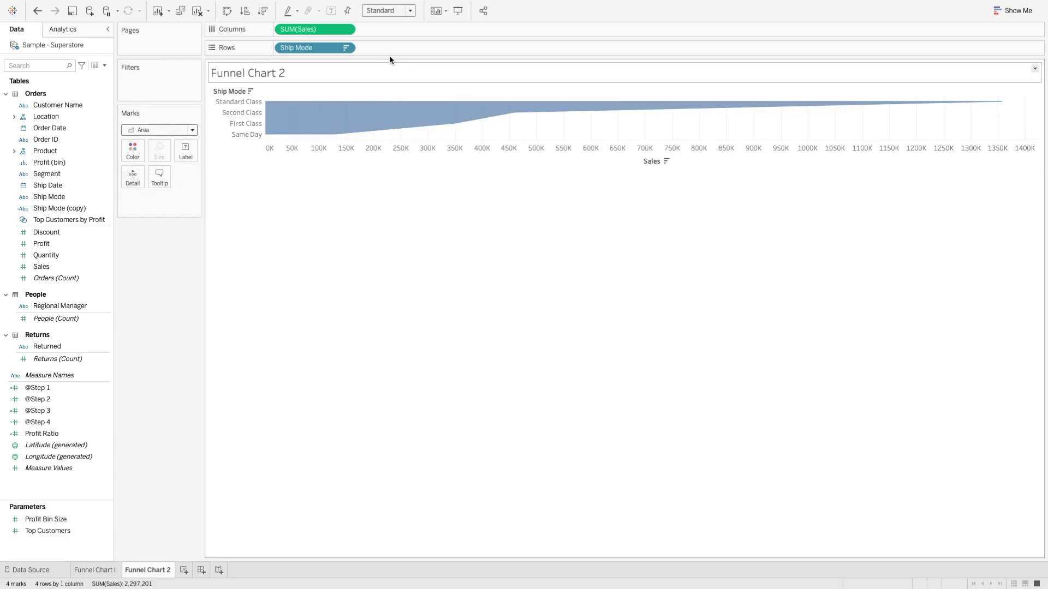
{"action": "mouse_move", "coordinate": [378, 135]}
{"action": "mouse_move", "coordinate": [278, 132]}
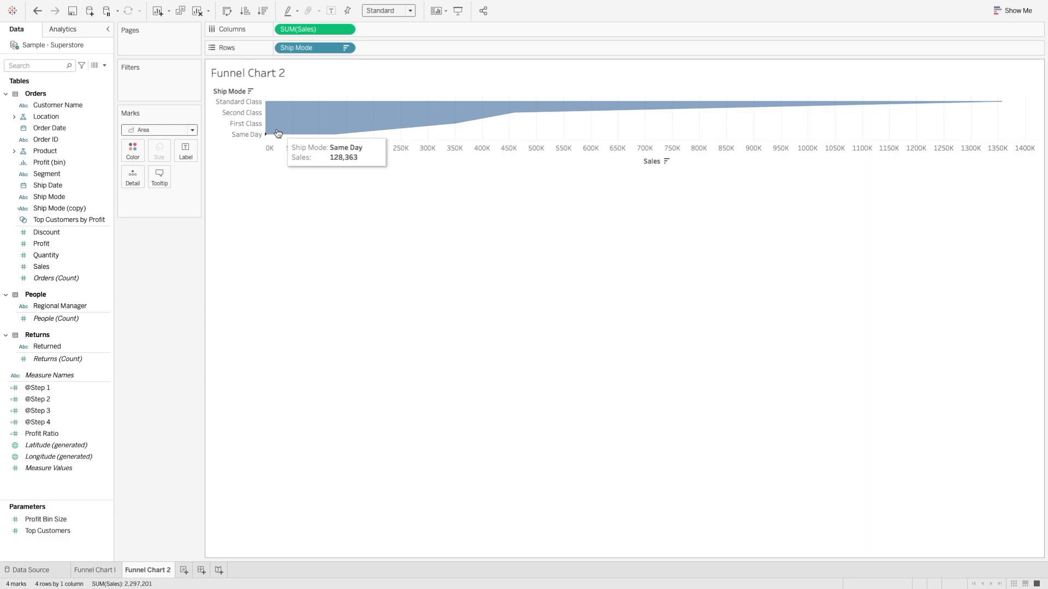
{"action": "left_click", "coordinate": [410, 11]}
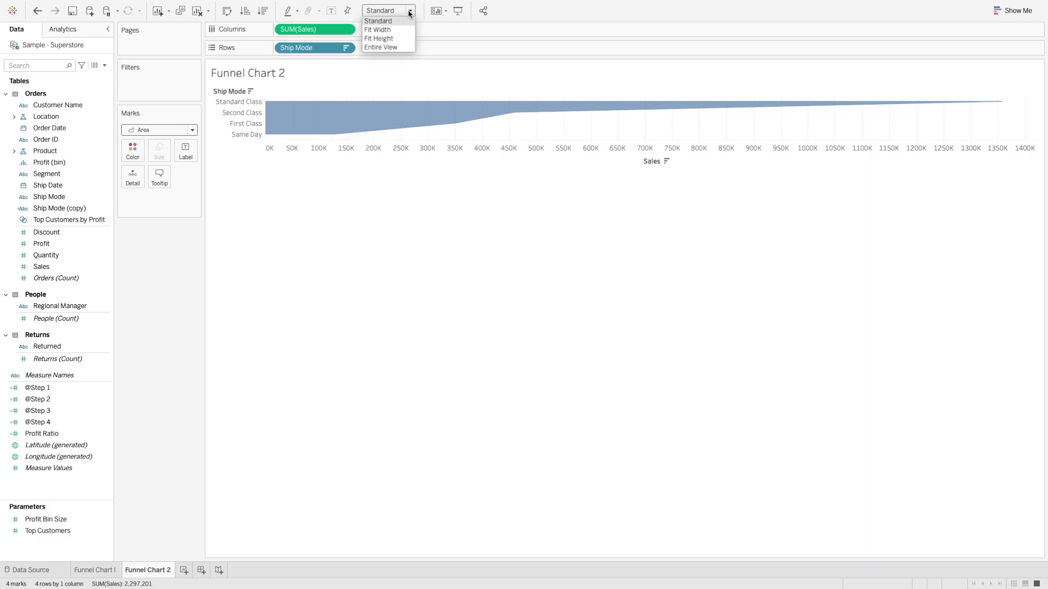
{"action": "left_click", "coordinate": [388, 47]}
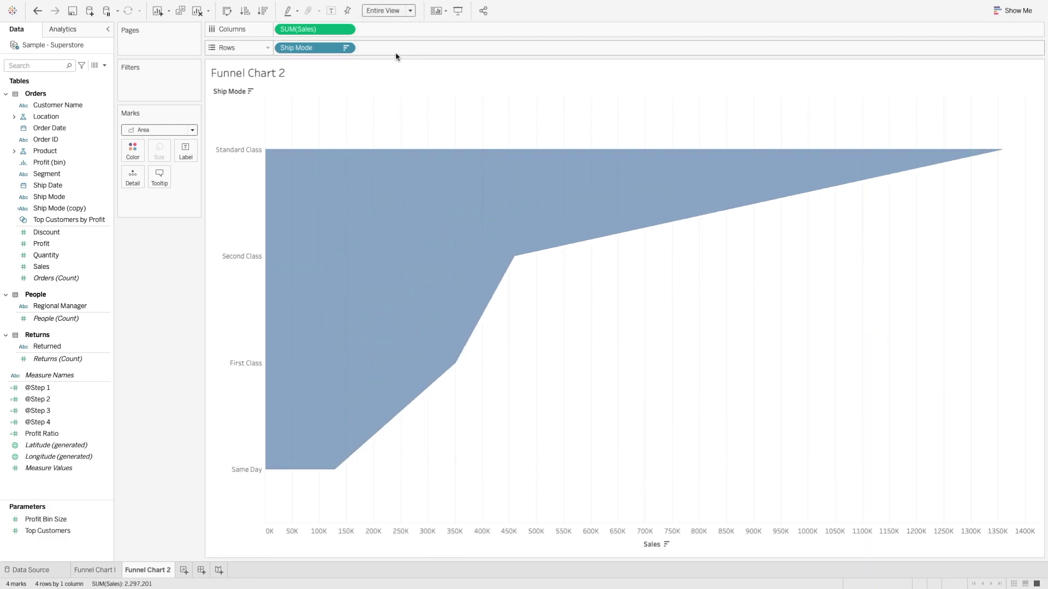
Duplicate the Sales measure on Columns and edit the first copy's expression to -SUM([Sales]) so it mirrors the second
{"action": "left_click", "coordinate": [324, 31]}
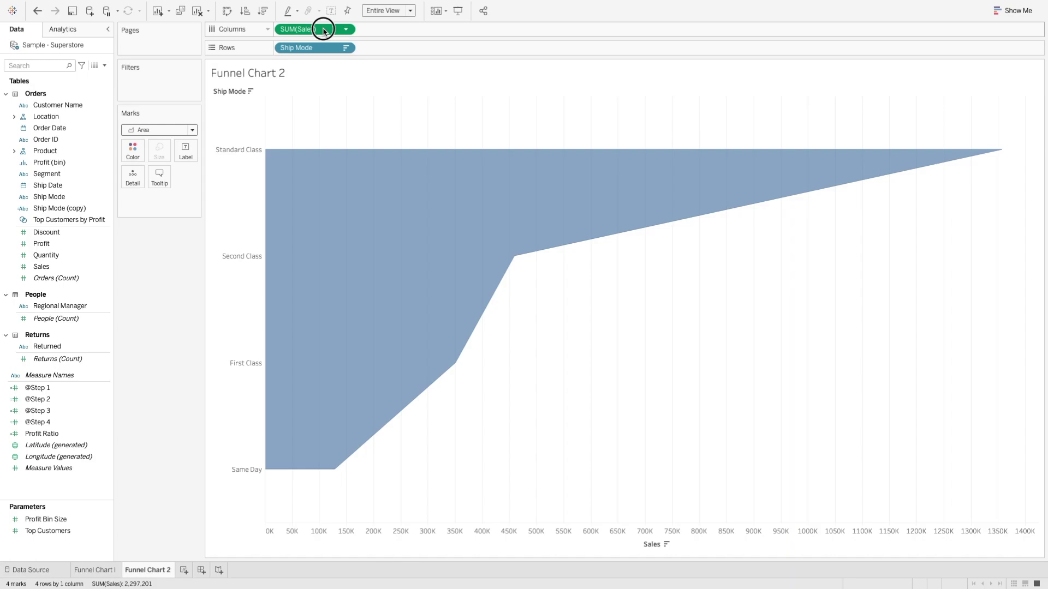
{"action": "left_click_drag", "start_coordinate": [324, 31], "coordinate": [409, 30]}
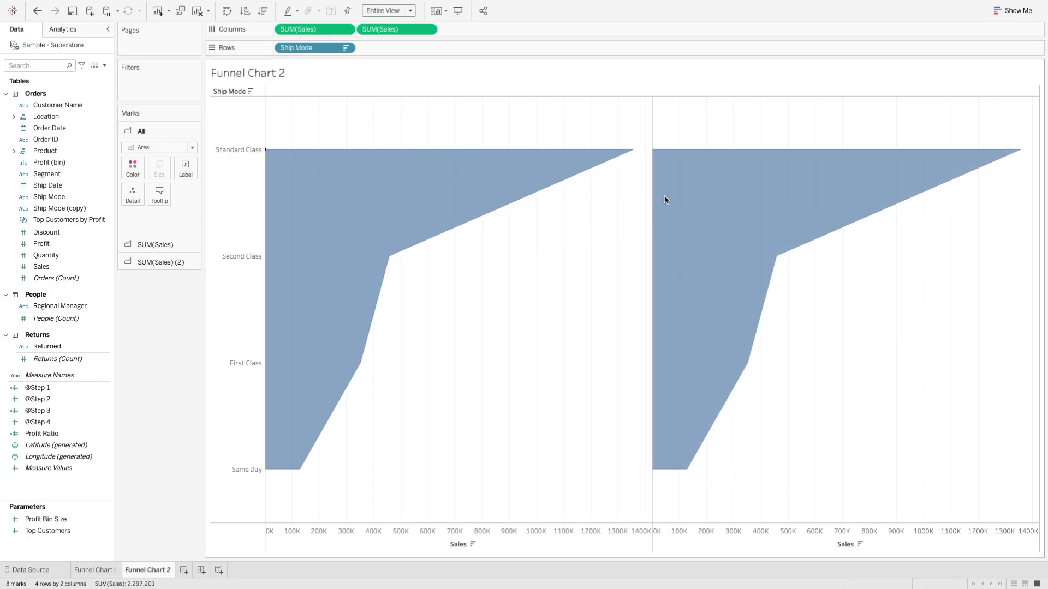
{"action": "left_click", "coordinate": [345, 30]}
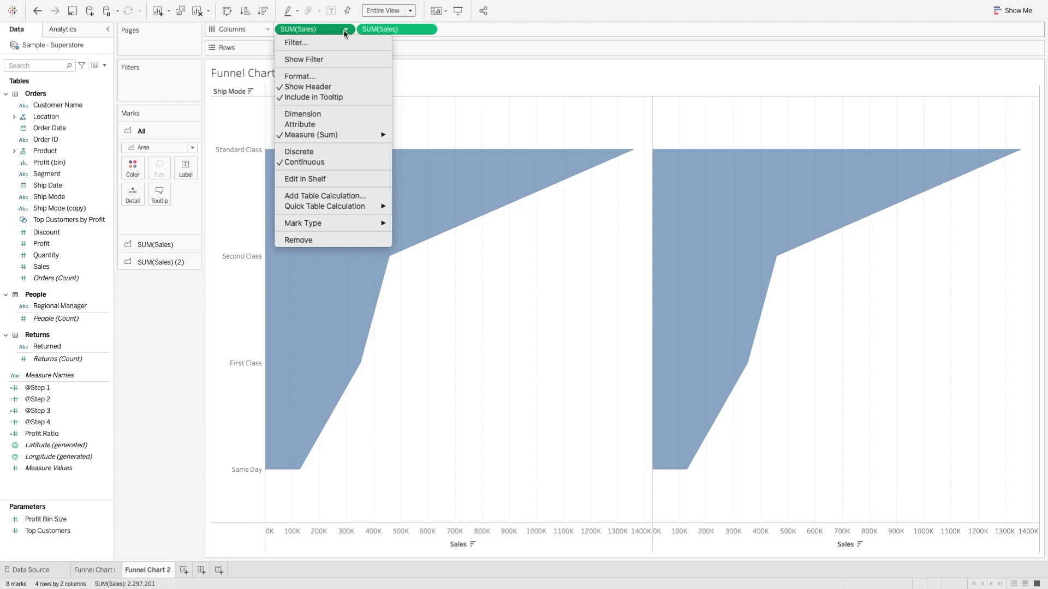
{"action": "left_click", "coordinate": [332, 32]}
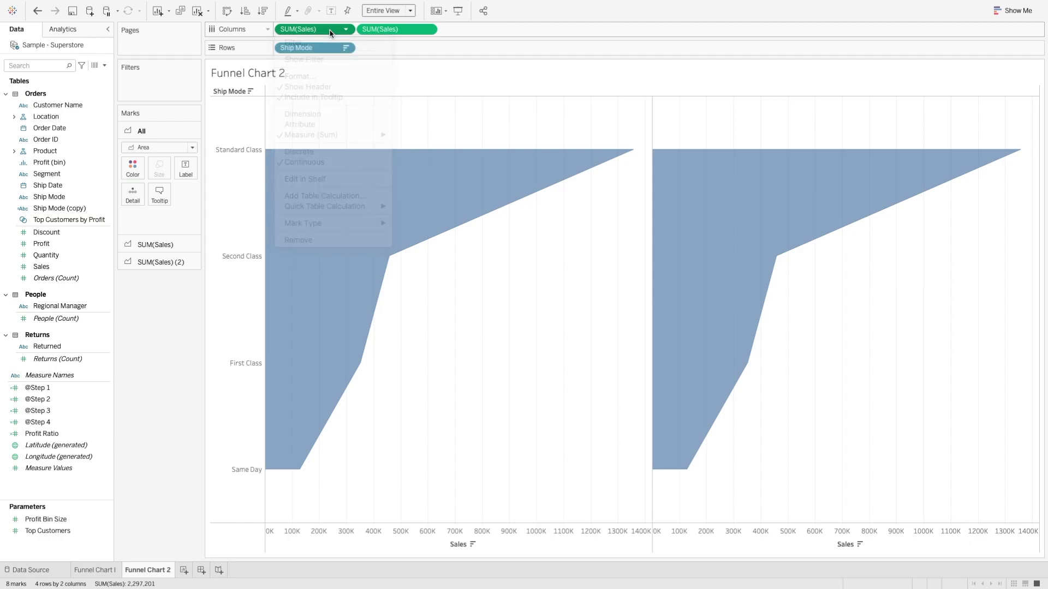
{"action": "left_click", "coordinate": [344, 30]}
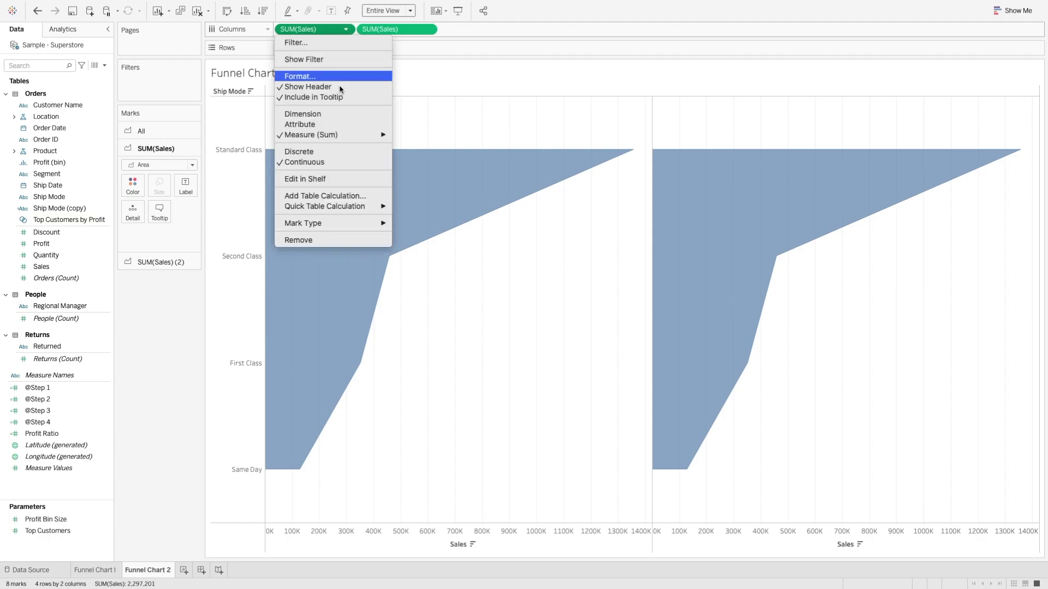
{"action": "left_click", "coordinate": [315, 179]}
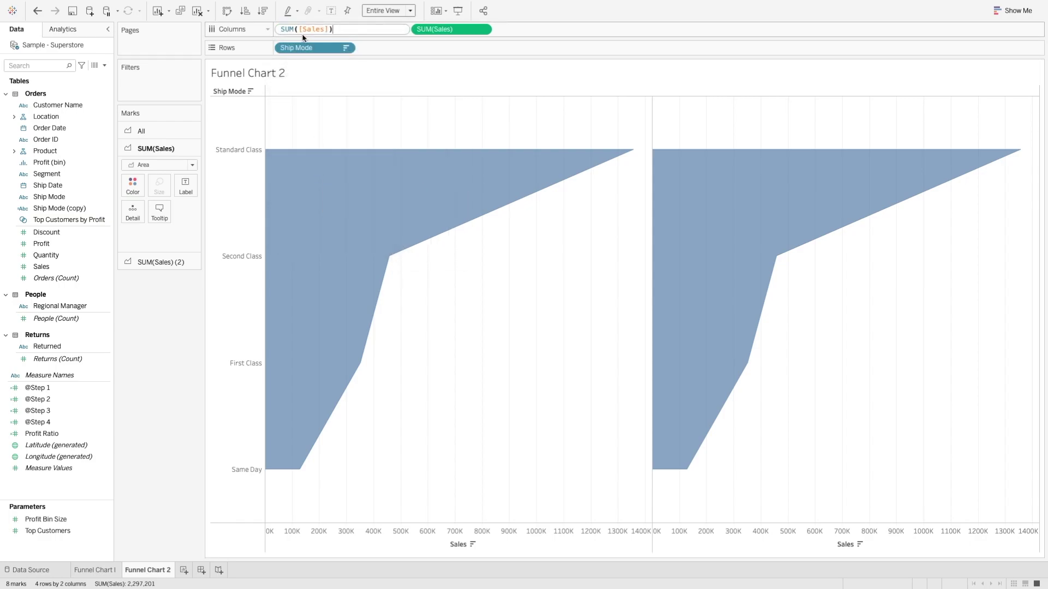
{"action": "key", "text": "Home"}
{"action": "type", "text": "-"}
{"action": "key", "text": "Return"}
{"action": "mouse_move", "coordinate": [704, 268]}
{"action": "mouse_move", "coordinate": [695, 319]}
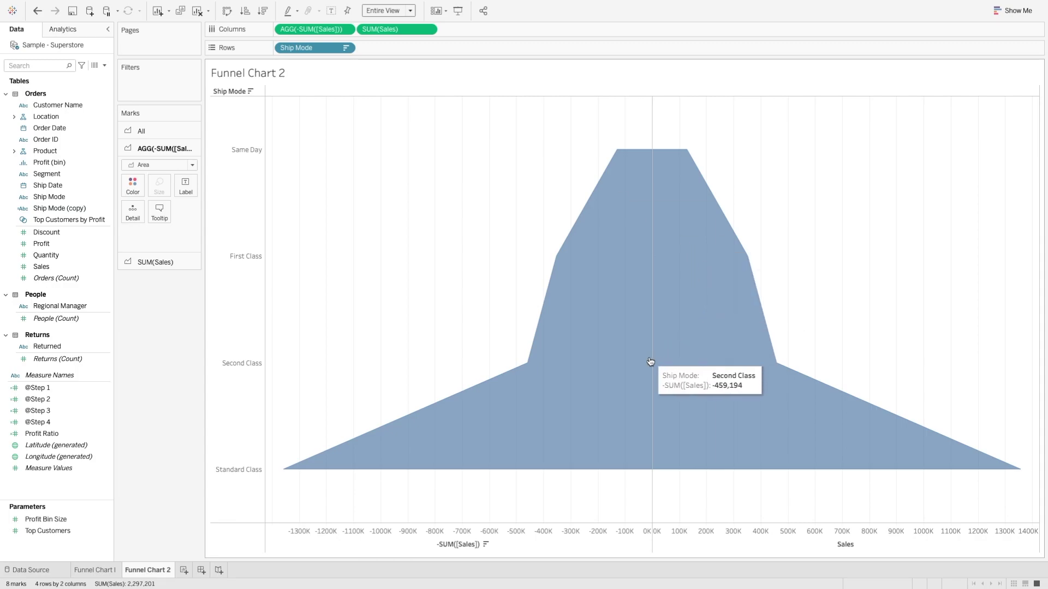
{"action": "mouse_move", "coordinate": [685, 421]}
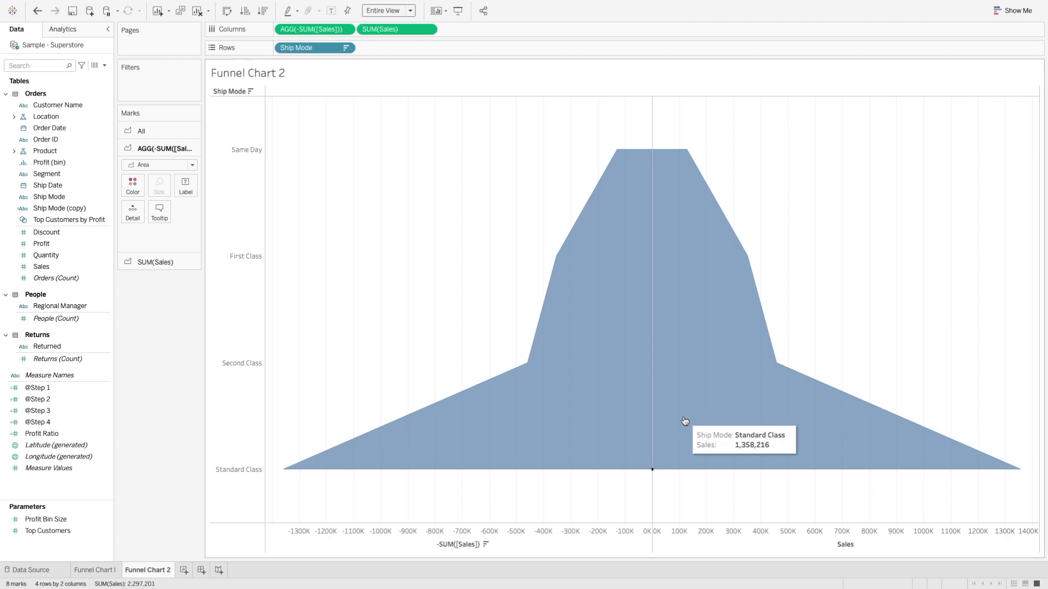
Sort Ship Mode in descending order by the Sales field with Sum aggregation
{"action": "left_click", "coordinate": [346, 48]}
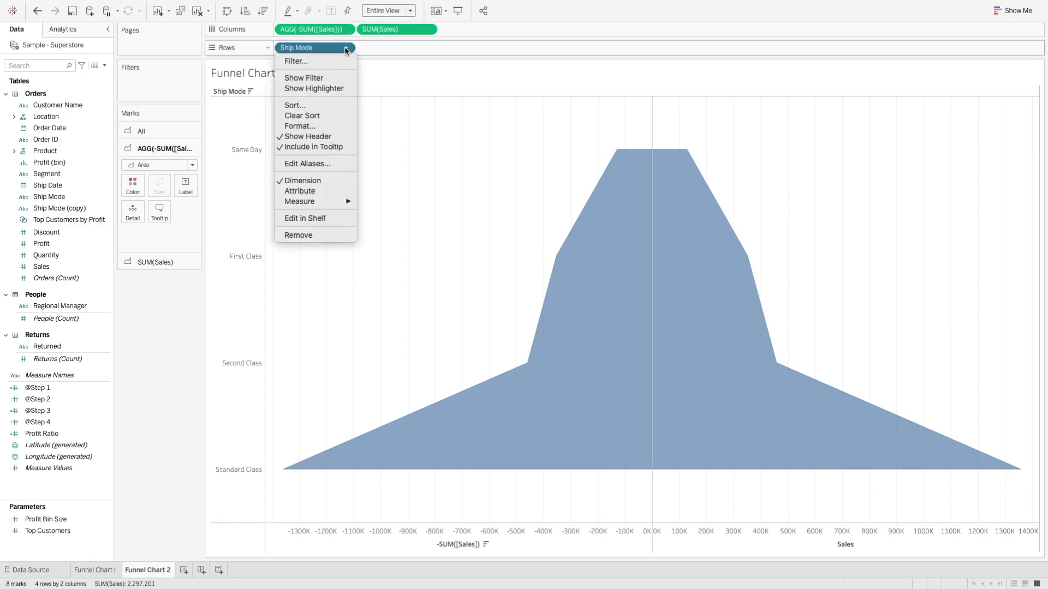
{"action": "left_click", "coordinate": [309, 106]}
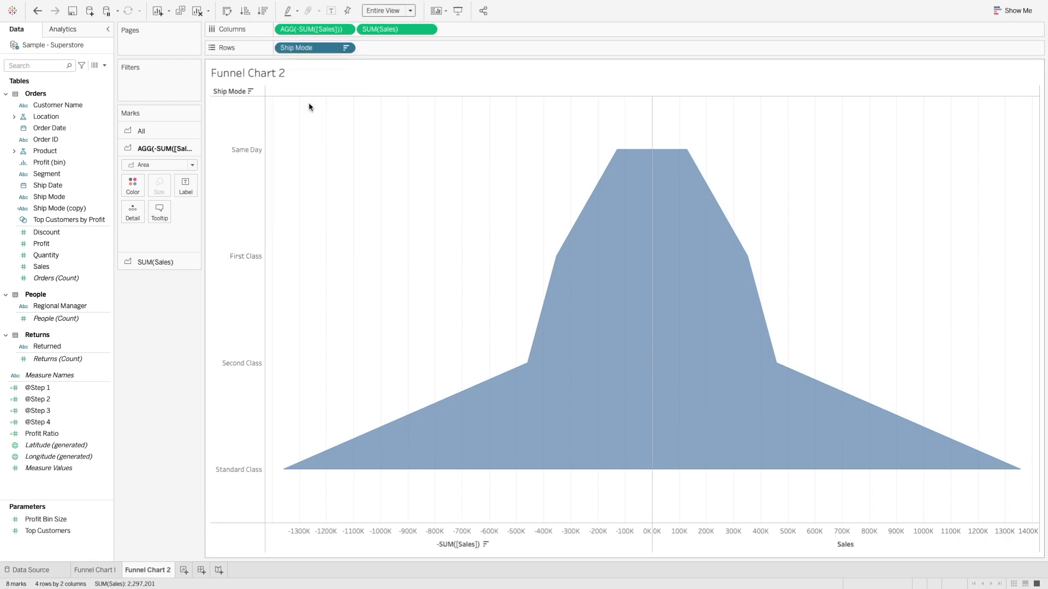
{"action": "left_click_drag", "start_coordinate": [525, 207], "coordinate": [408, 151]}
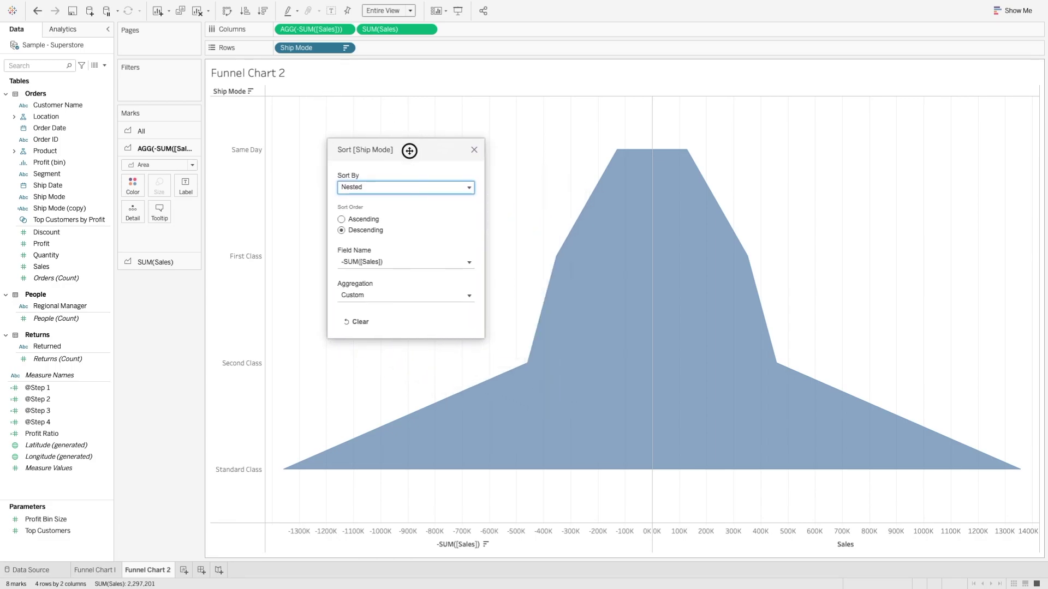
{"action": "left_click", "coordinate": [368, 267]}
{"action": "scroll", "coordinate": [387, 389], "scroll_direction": "down", "scroll_amount": 5}
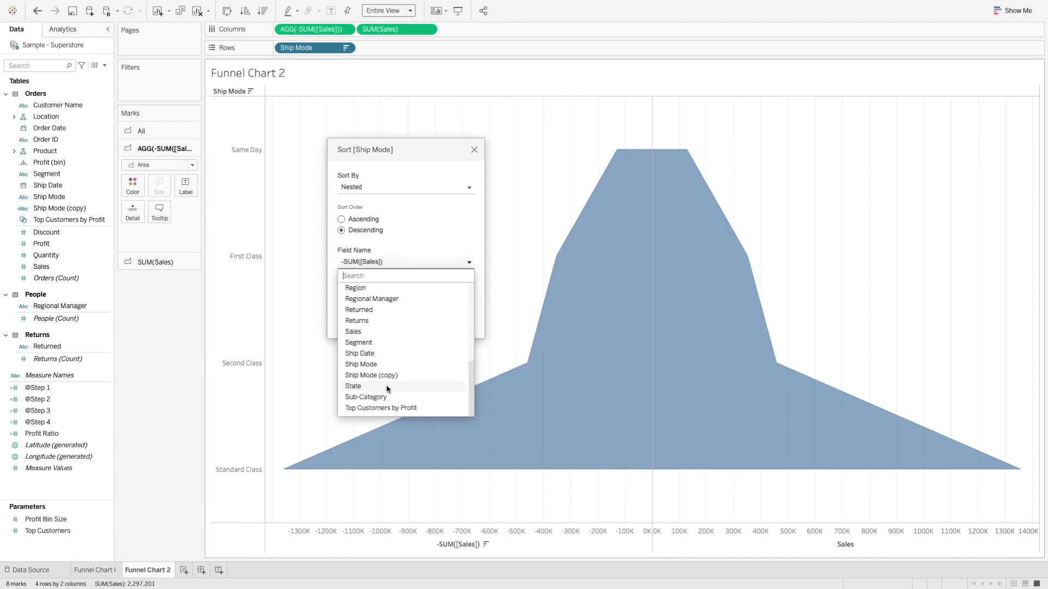
{"action": "left_click", "coordinate": [365, 331]}
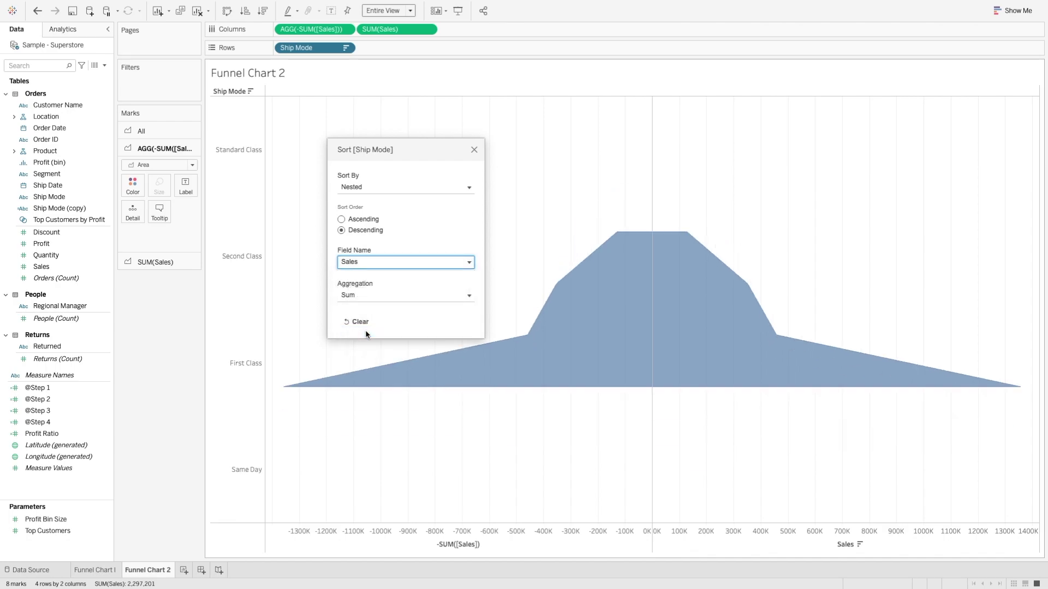
{"action": "left_click", "coordinate": [475, 150]}
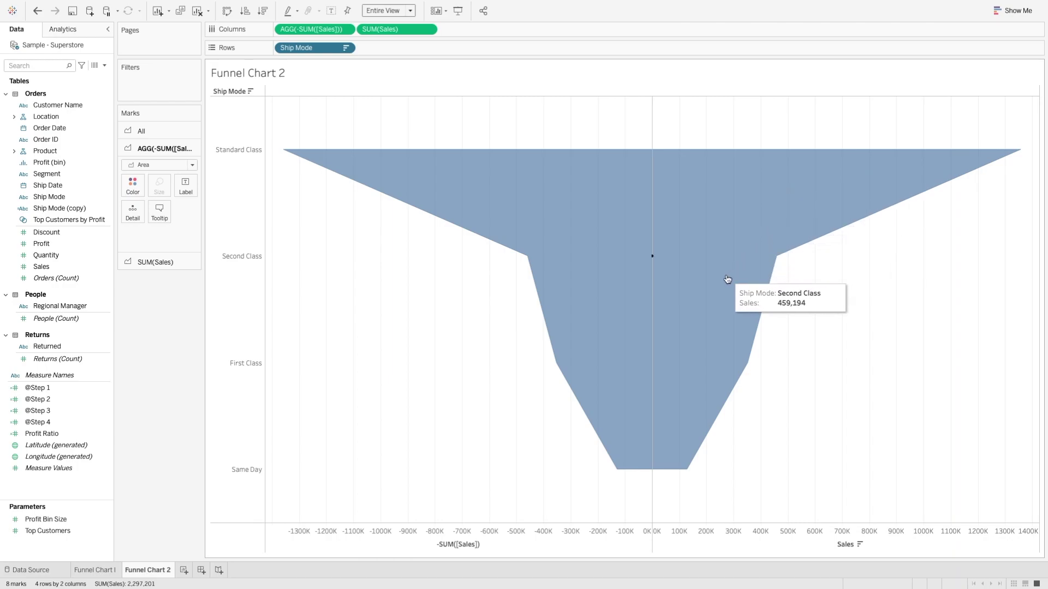
Label both halves of the funnel with Ship Mode and Sales, applied to all marks
{"action": "left_click", "coordinate": [144, 135]}
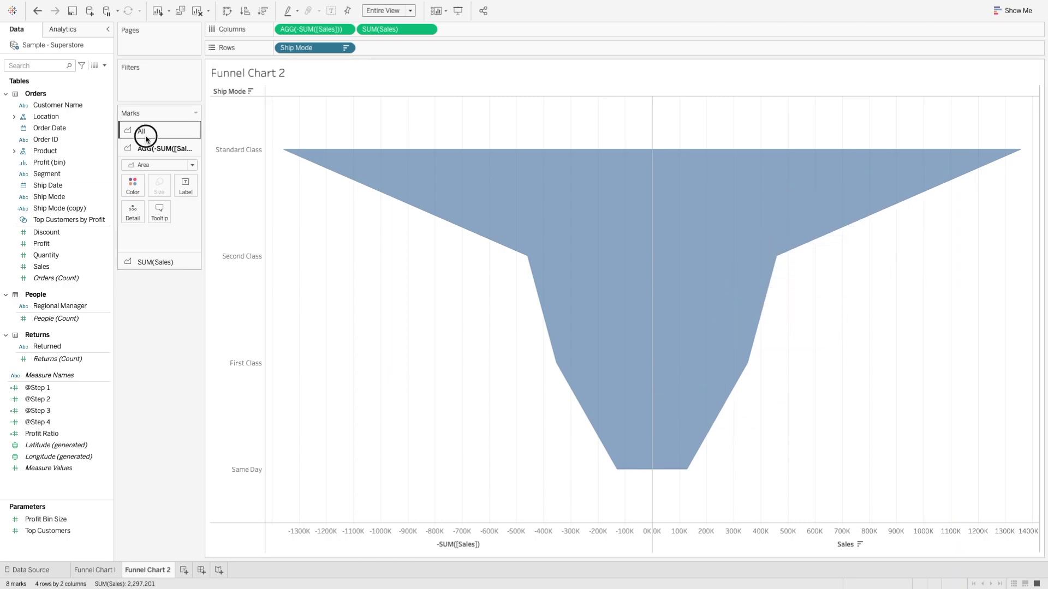
{"action": "left_click_drag", "start_coordinate": [57, 197], "coordinate": [185, 168]}
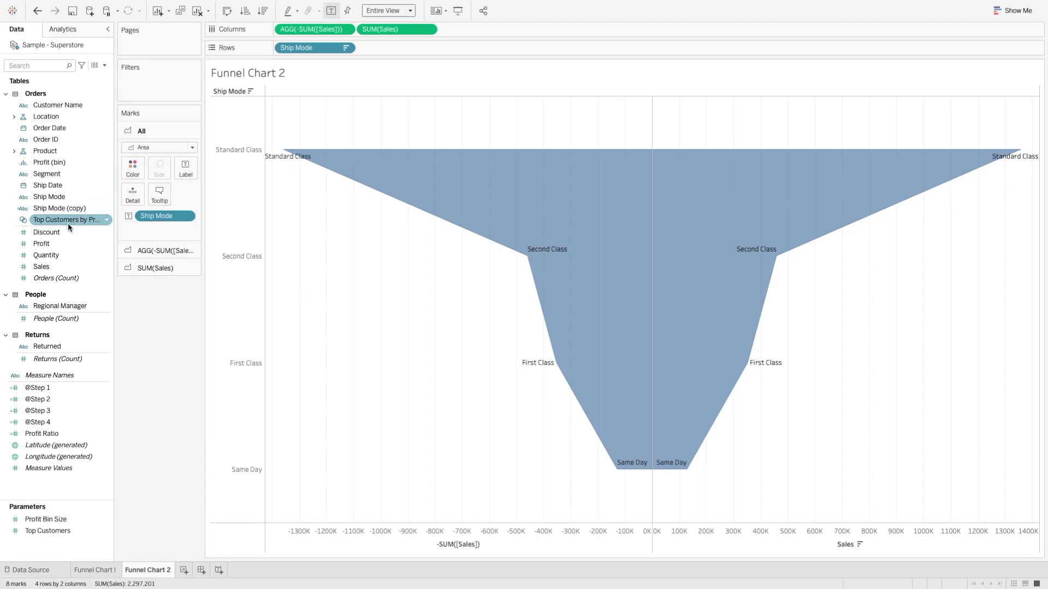
{"action": "left_click_drag", "start_coordinate": [43, 266], "coordinate": [178, 171]}
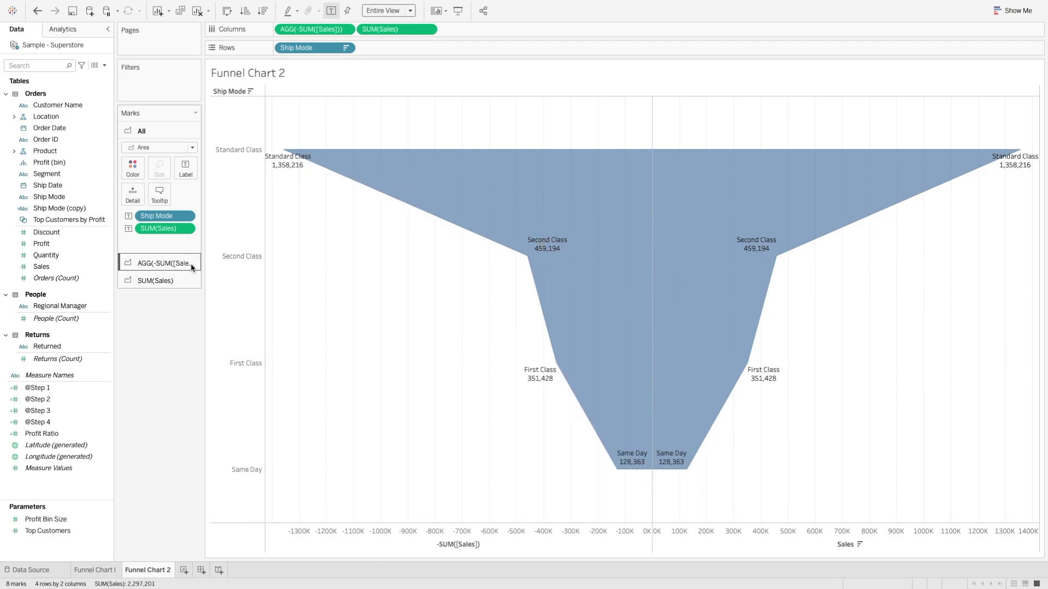
Remove the Sales label from the negative Sales half and the Ship Mode label from the SUM(Sales) half
{"action": "left_click", "coordinate": [158, 263]}
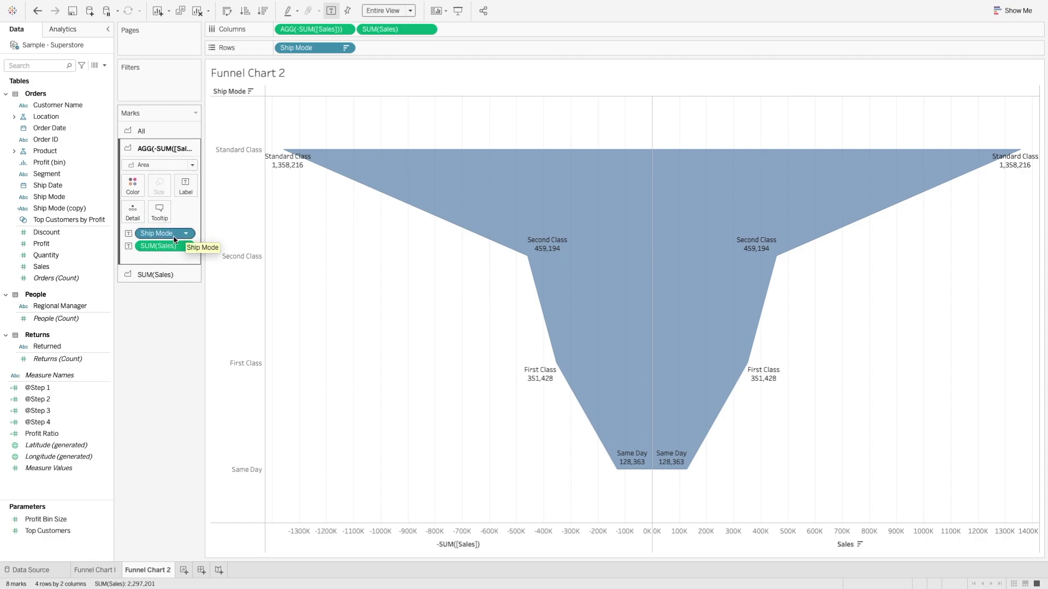
{"action": "left_click_drag", "start_coordinate": [166, 249], "coordinate": [162, 369]}
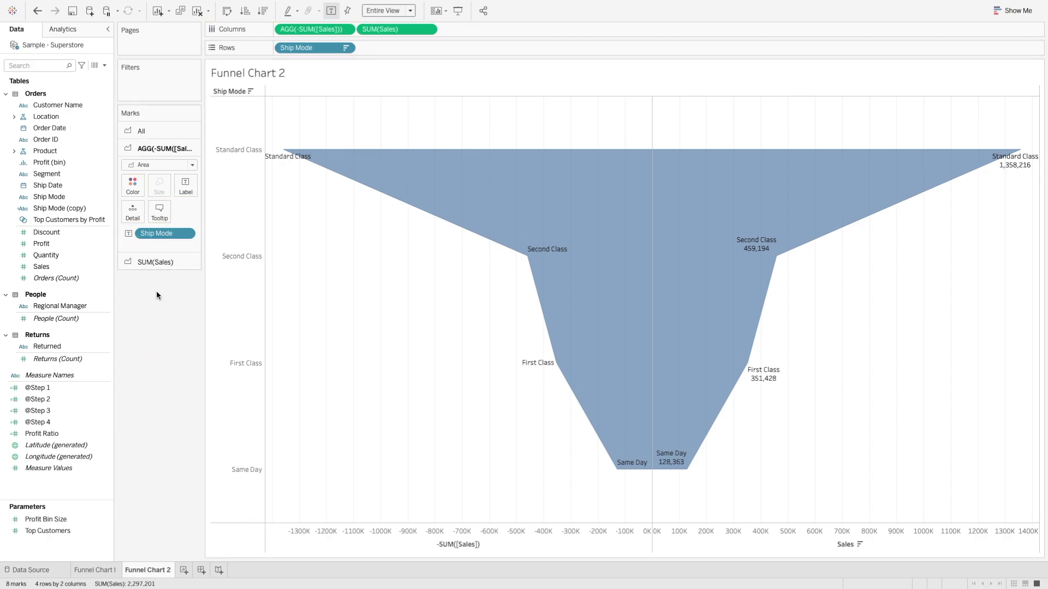
{"action": "left_click", "coordinate": [158, 262]}
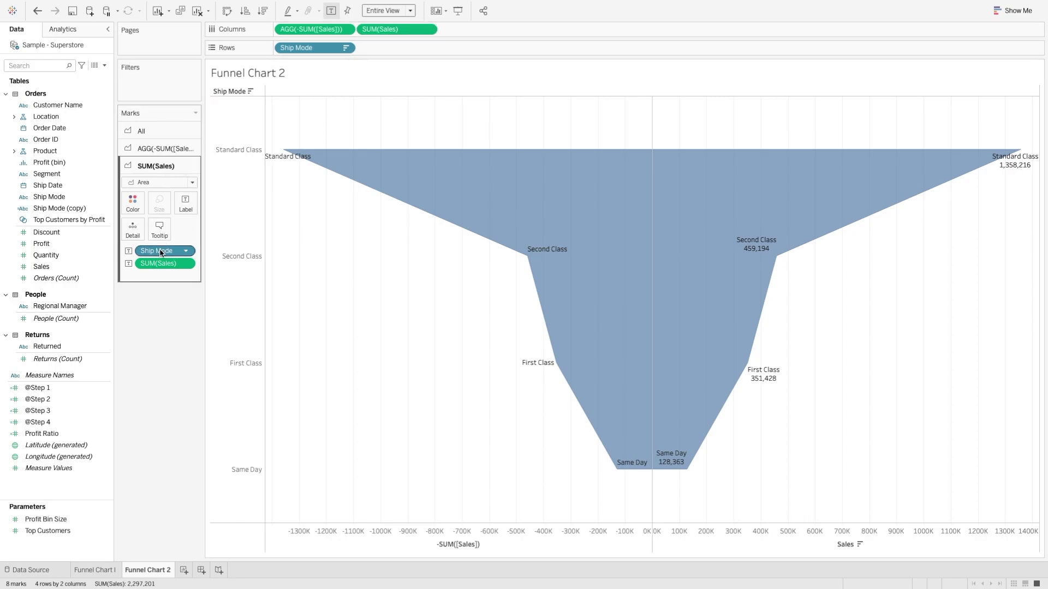
{"action": "left_click_drag", "start_coordinate": [162, 267], "coordinate": [166, 252]}
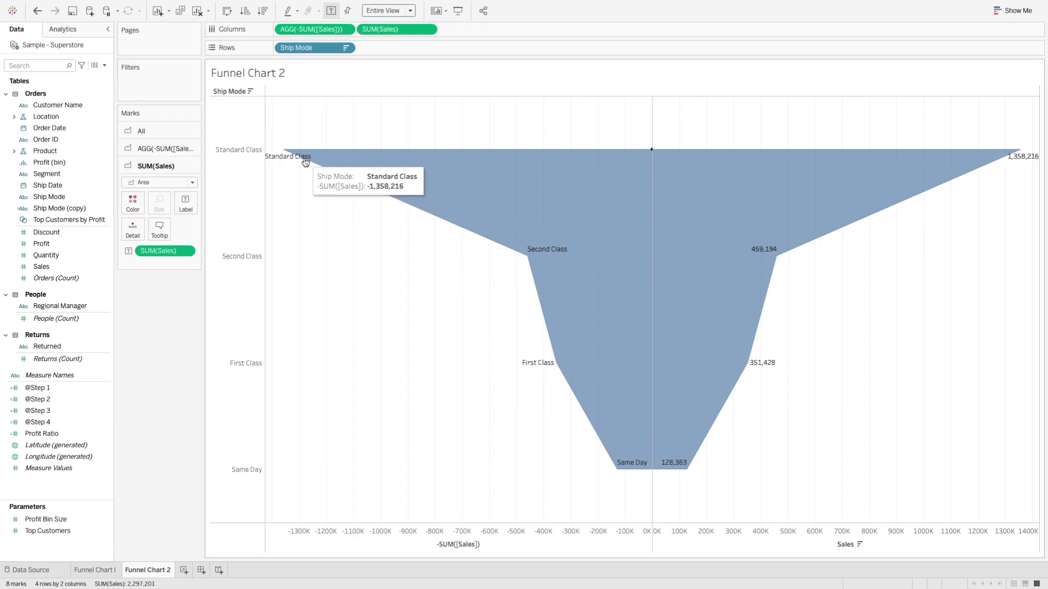
Show the SUM(Sales) labels as a Percent of Total quick table calculation and check the label options
{"action": "mouse_move", "coordinate": [1019, 161]}
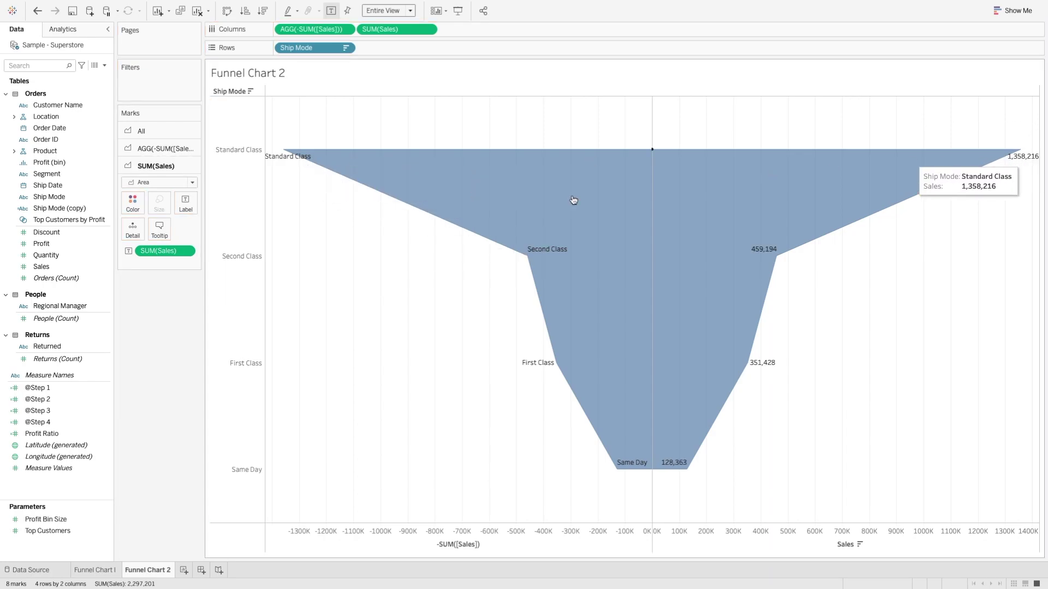
{"action": "left_click", "coordinate": [186, 252]}
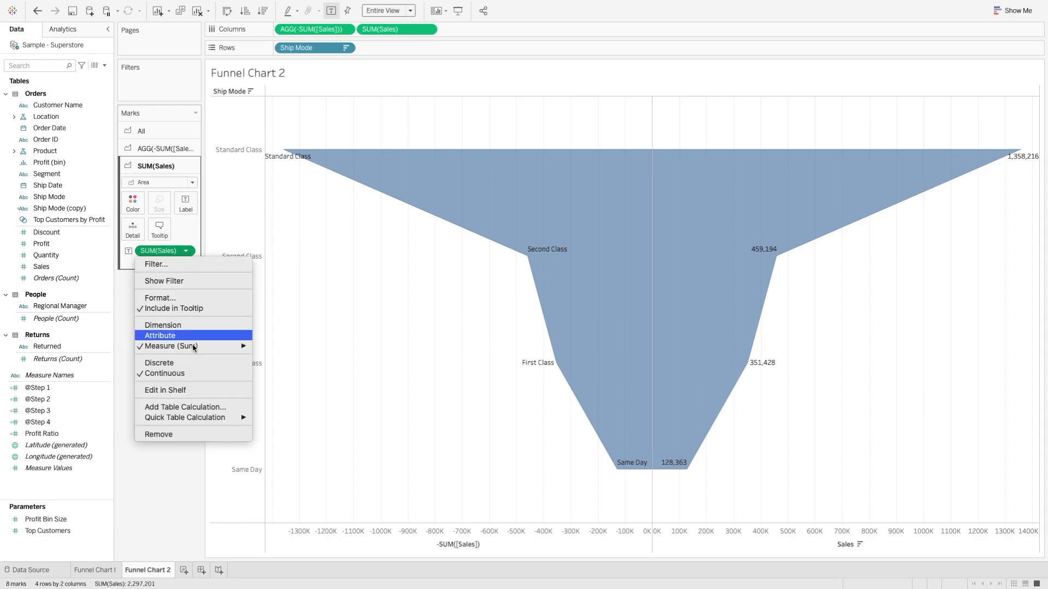
{"action": "mouse_move", "coordinate": [217, 420]}
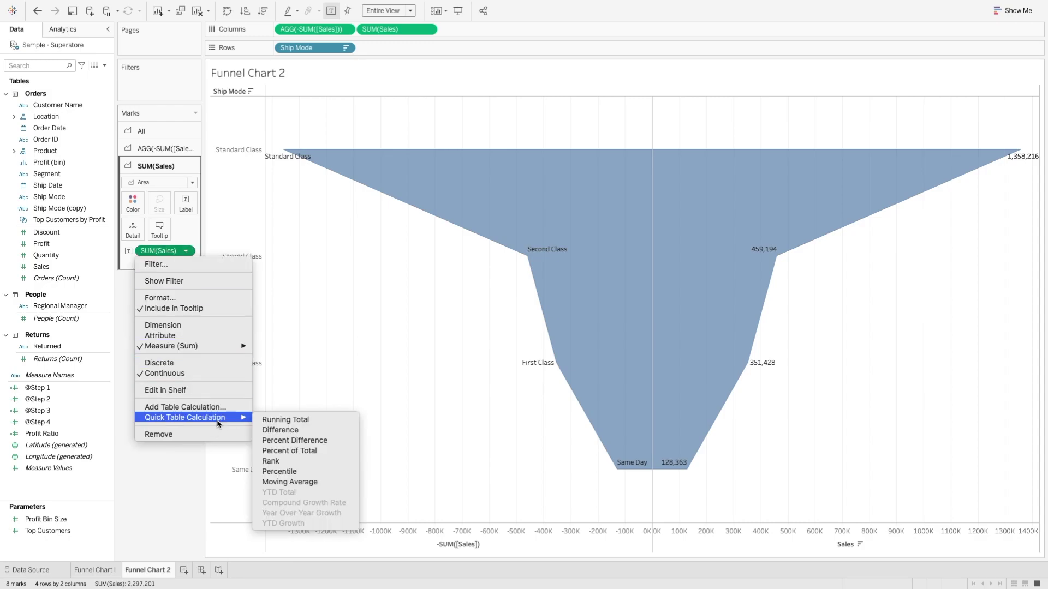
{"action": "left_click", "coordinate": [291, 451]}
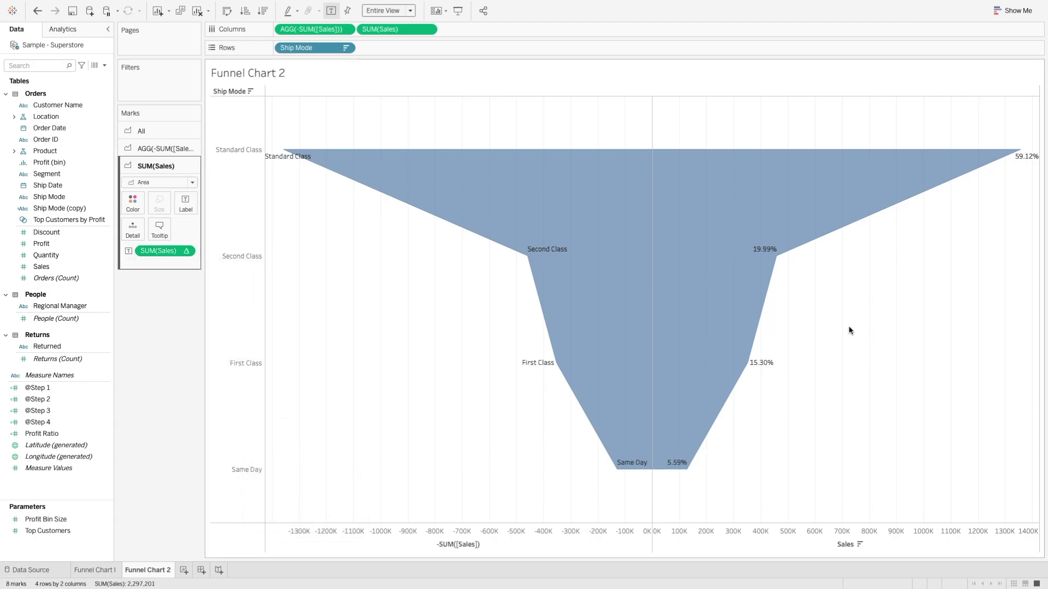
{"action": "left_click", "coordinate": [186, 203]}
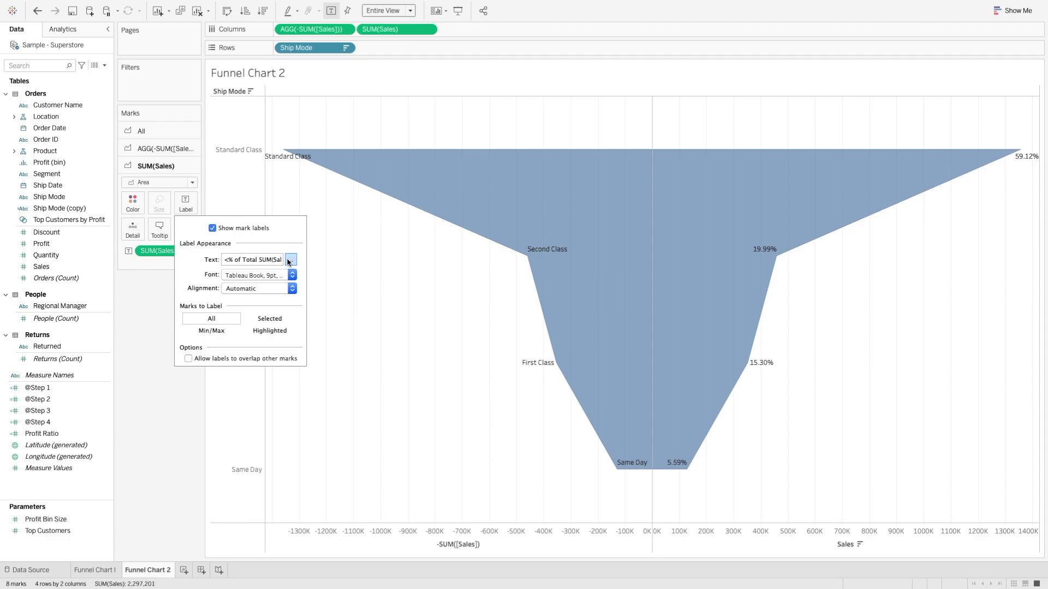
{"action": "left_click", "coordinate": [161, 339]}
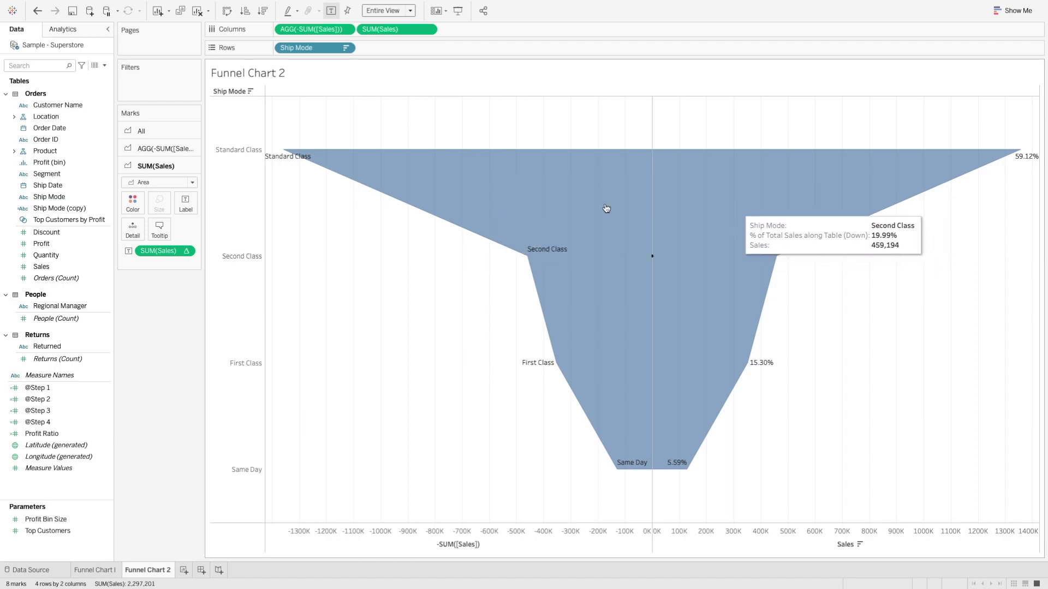
Recolour the SUM(Sales) half of the funnel yellow
{"action": "left_click", "coordinate": [139, 207]}
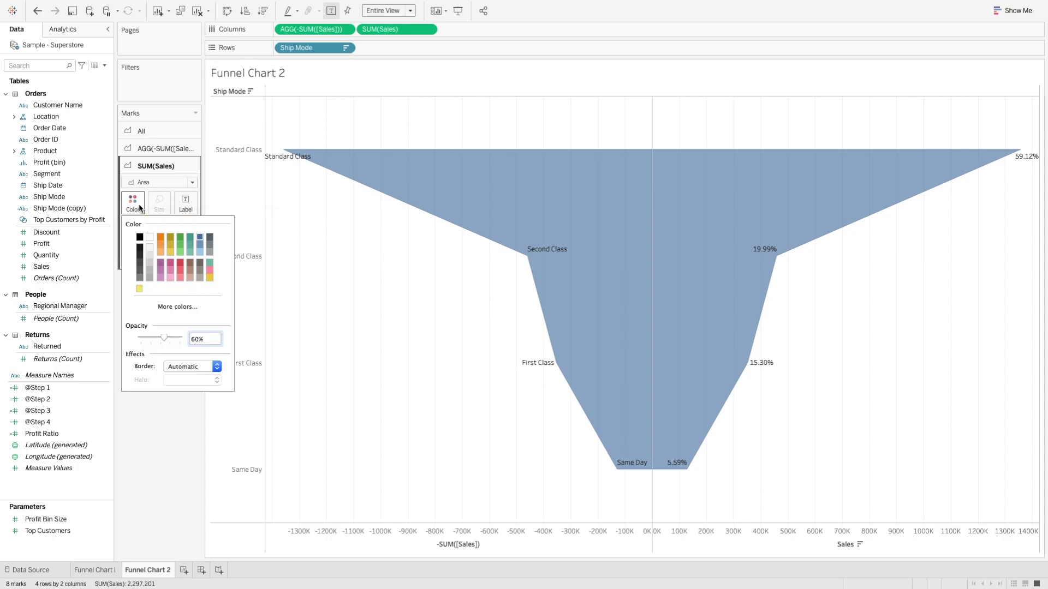
{"action": "left_click", "coordinate": [170, 243]}
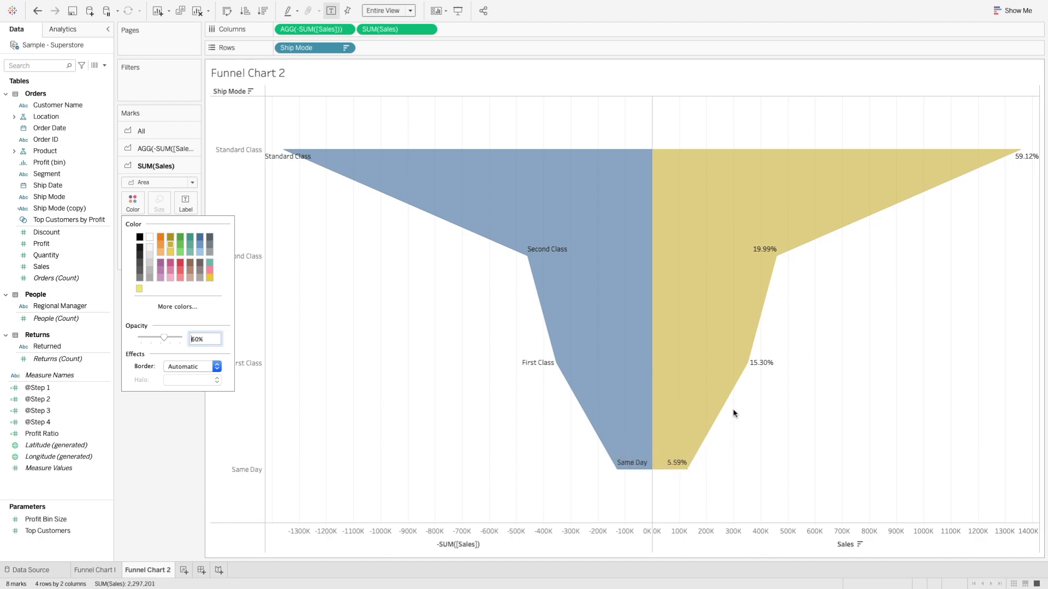
{"action": "left_click", "coordinate": [156, 432]}
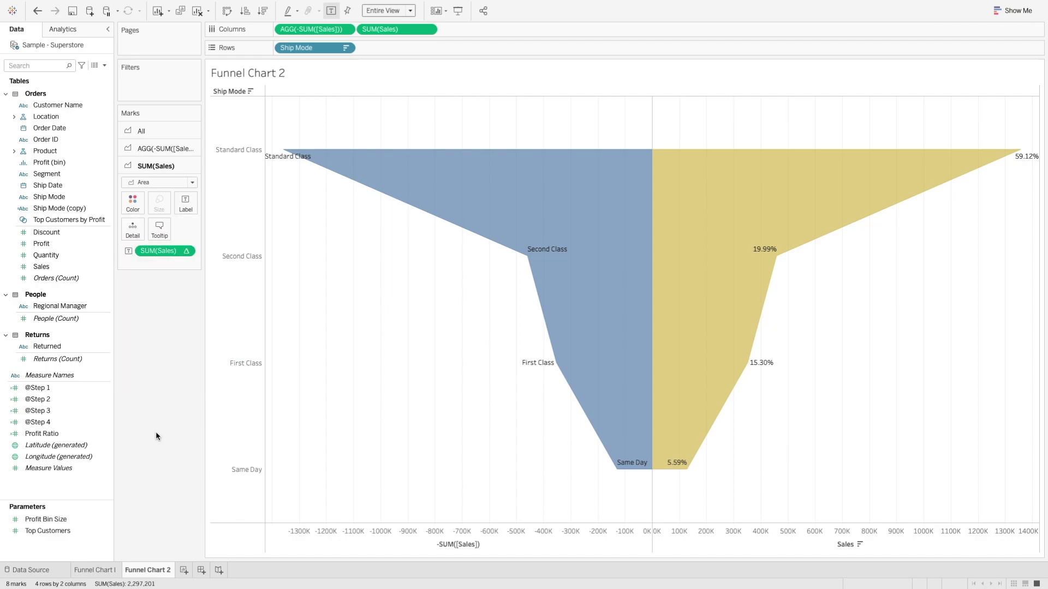
{"action": "left_click", "coordinate": [184, 570]}
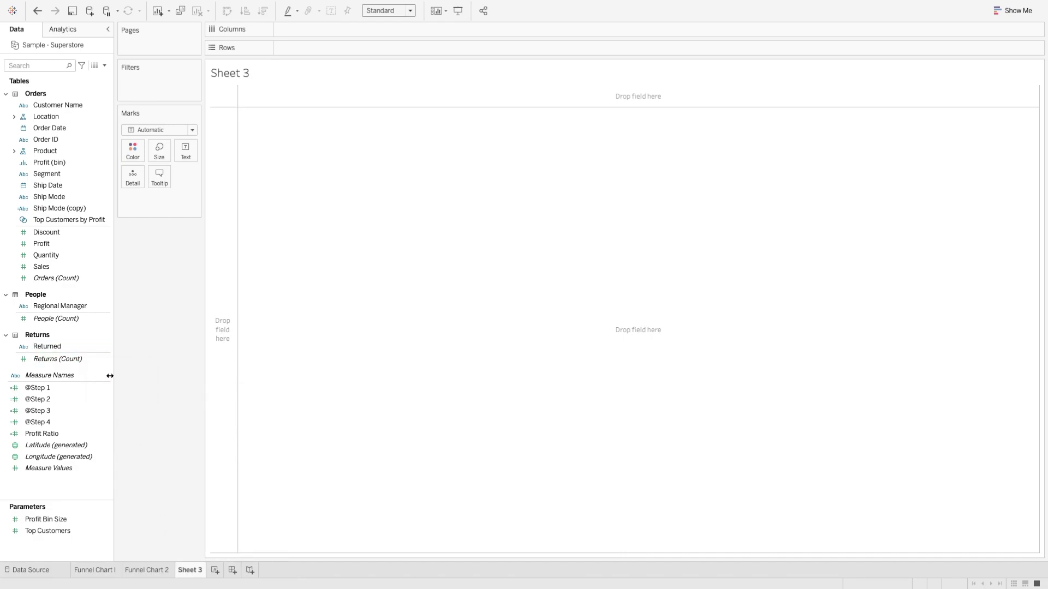
{"action": "left_click", "coordinate": [60, 390]}
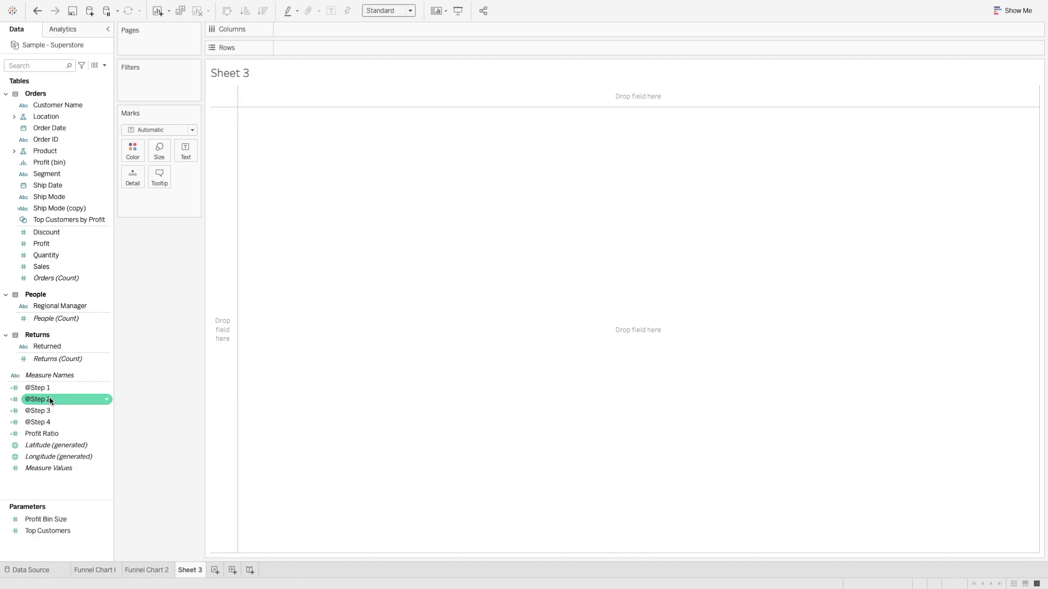
{"action": "right_click", "coordinate": [61, 390]}
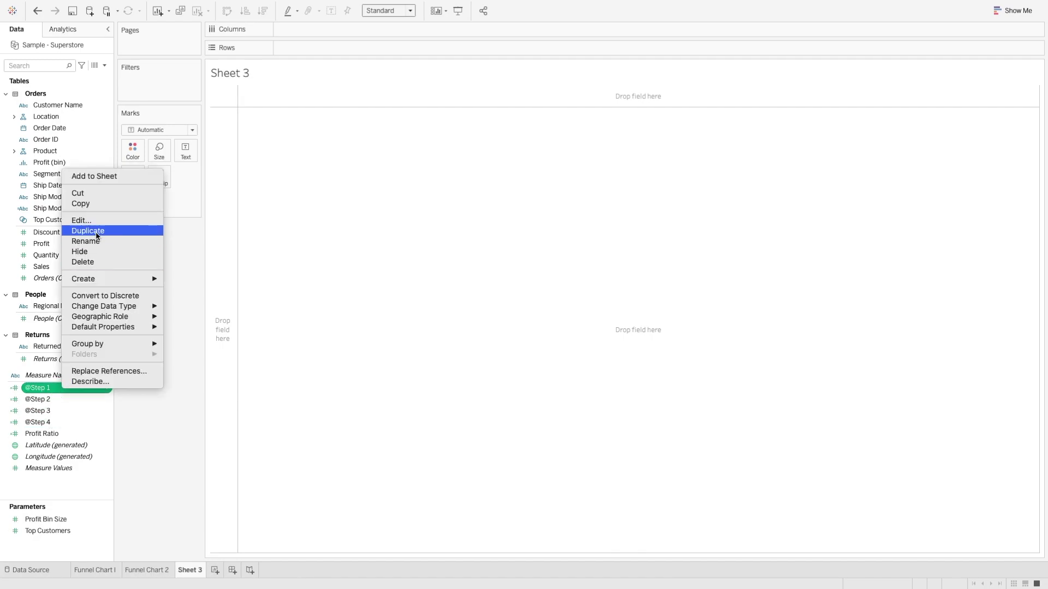
{"action": "left_click", "coordinate": [82, 221]}
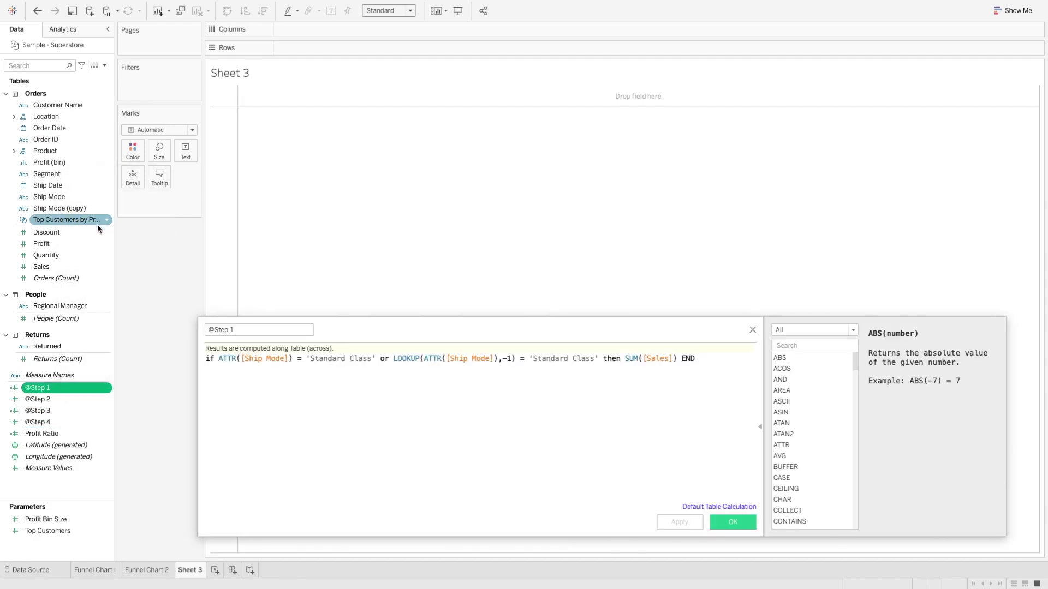
{"action": "left_click_drag", "start_coordinate": [410, 328], "coordinate": [397, 102]}
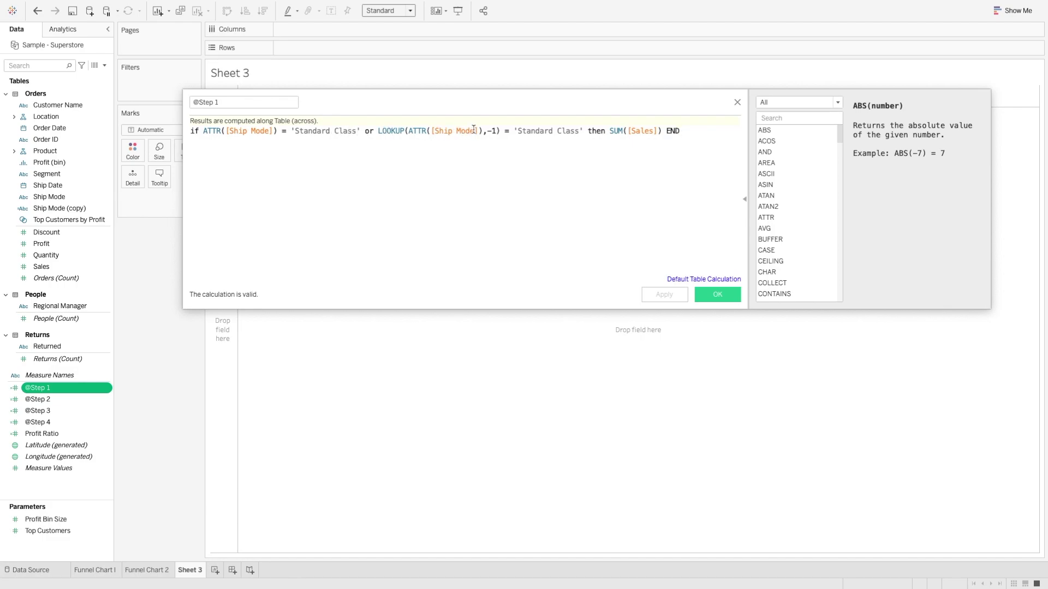
{"action": "left_click_drag", "start_coordinate": [498, 130], "coordinate": [400, 130]}
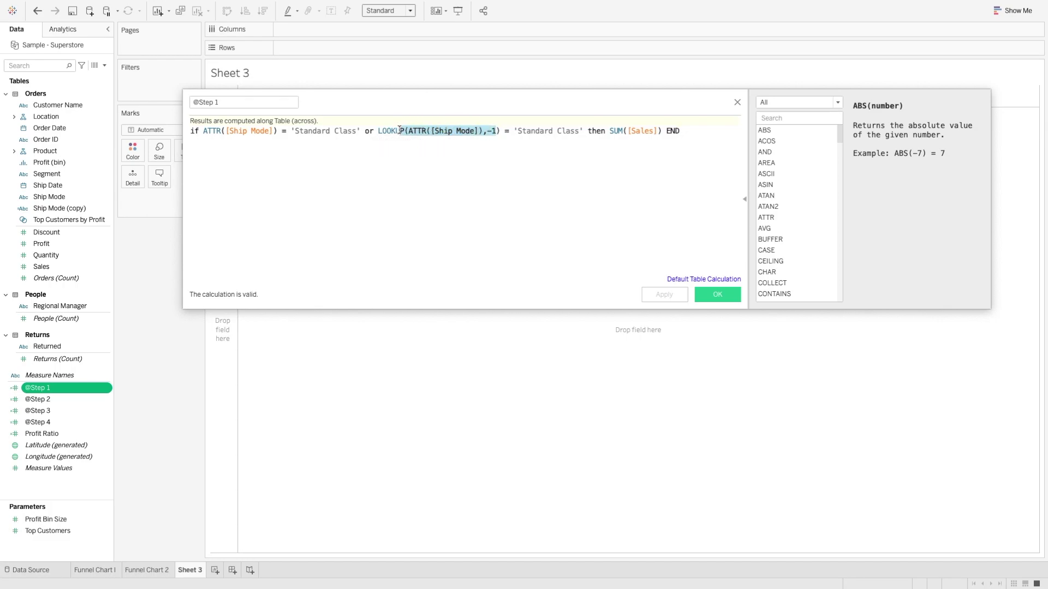
{"action": "left_click", "coordinate": [426, 144]}
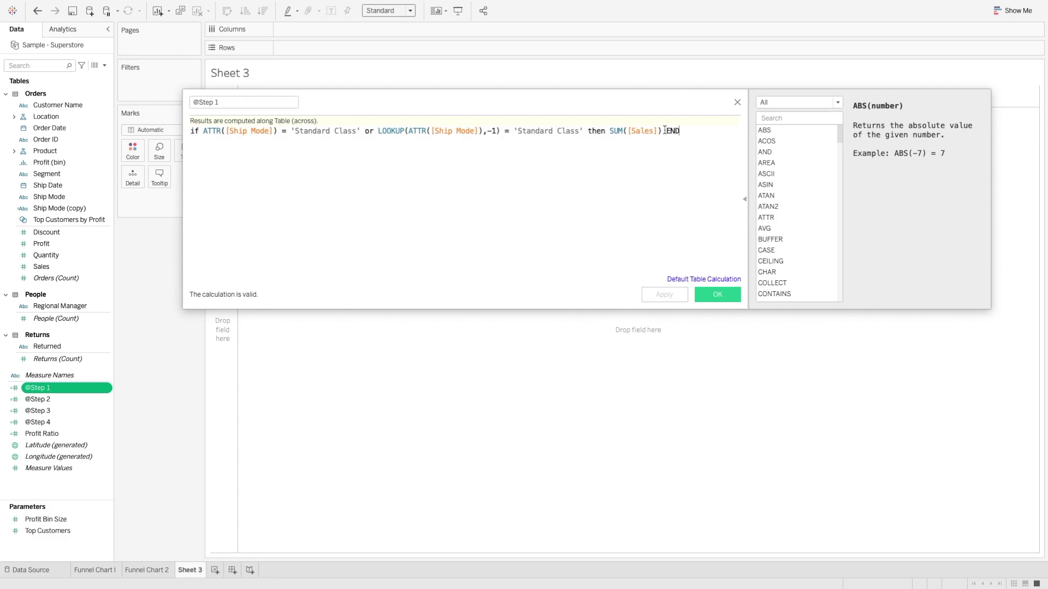
{"action": "left_click", "coordinate": [150, 571]}
{"action": "left_click_drag", "start_coordinate": [439, 99], "coordinate": [505, 326]}
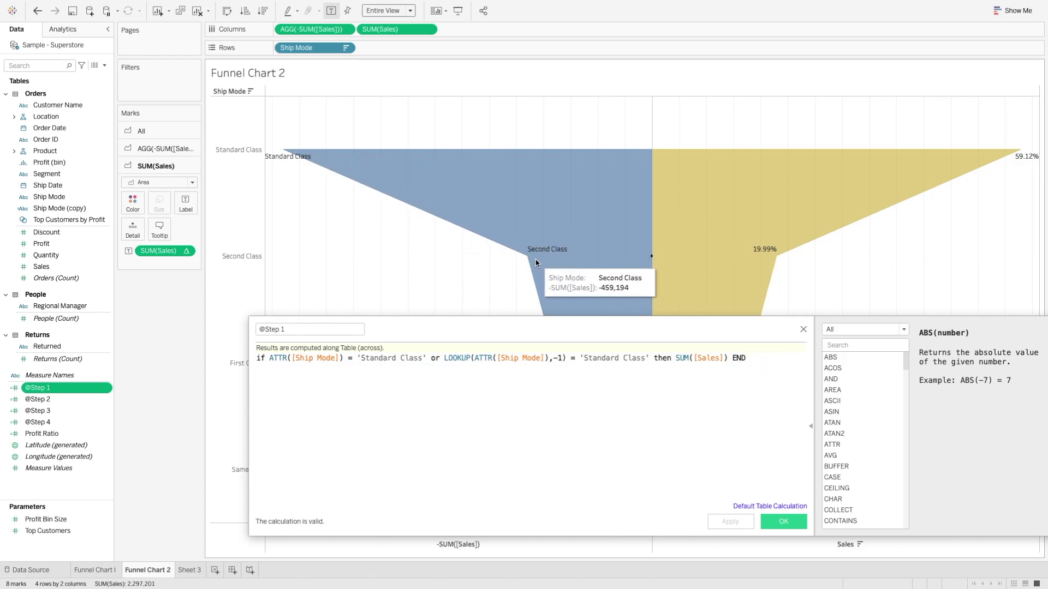
{"action": "left_click", "coordinate": [783, 521]}
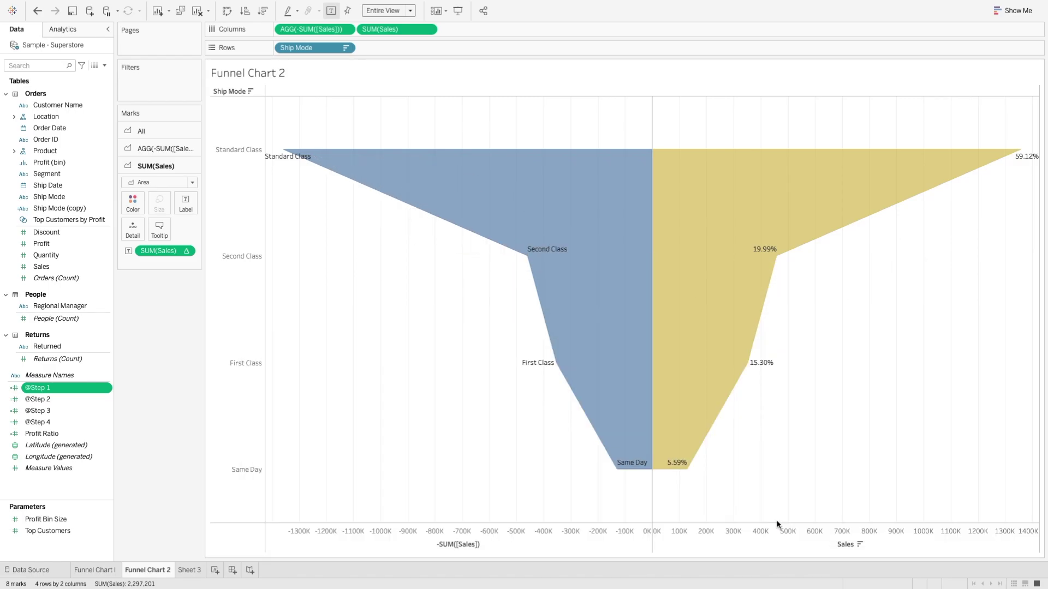
{"action": "right_click", "coordinate": [44, 401]}
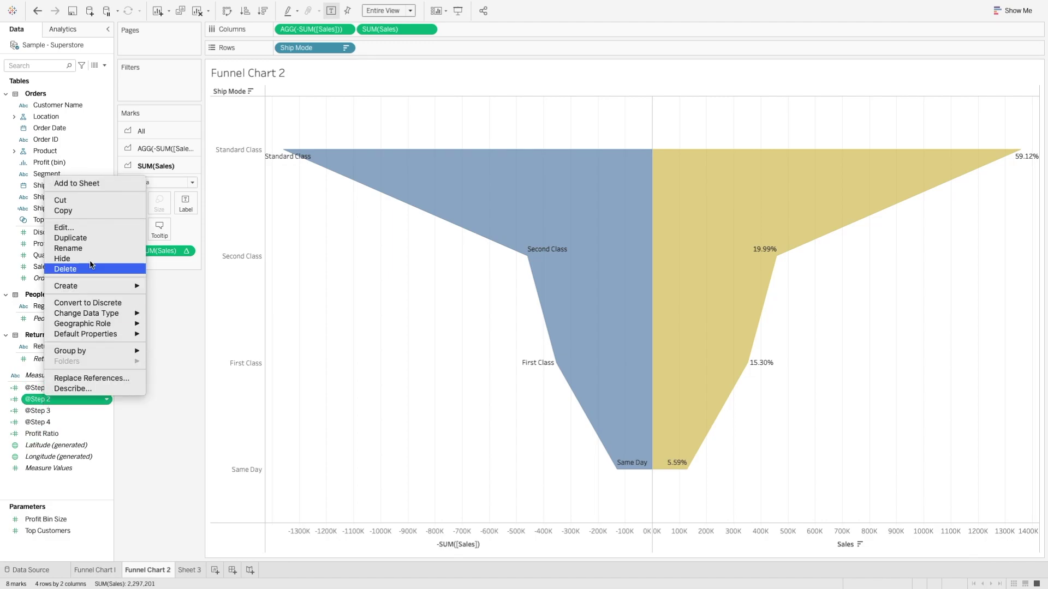
{"action": "left_click", "coordinate": [97, 228]}
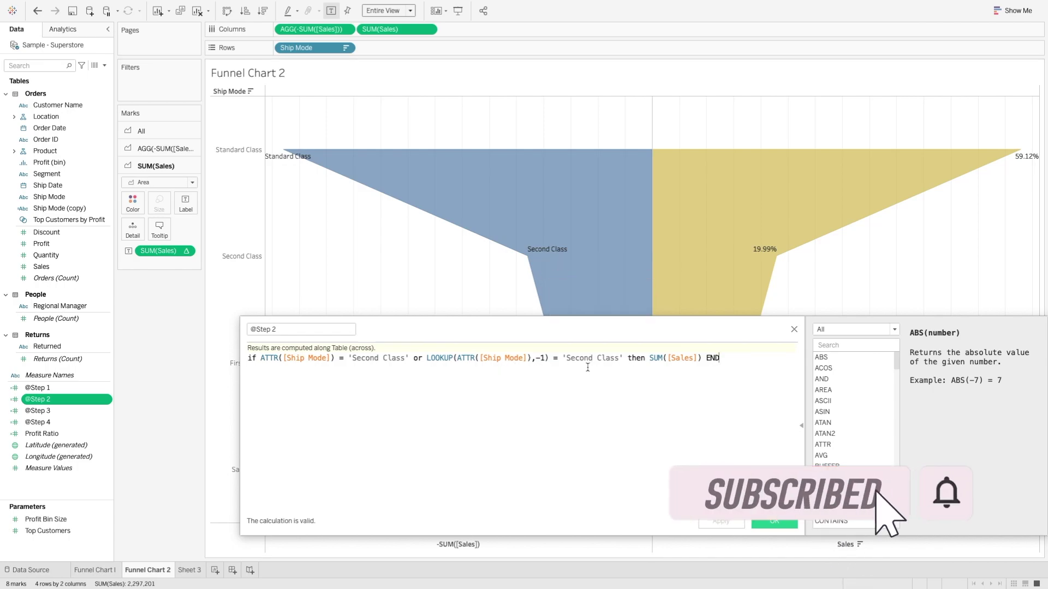
{"action": "left_click_drag", "start_coordinate": [589, 321], "coordinate": [606, 395]}
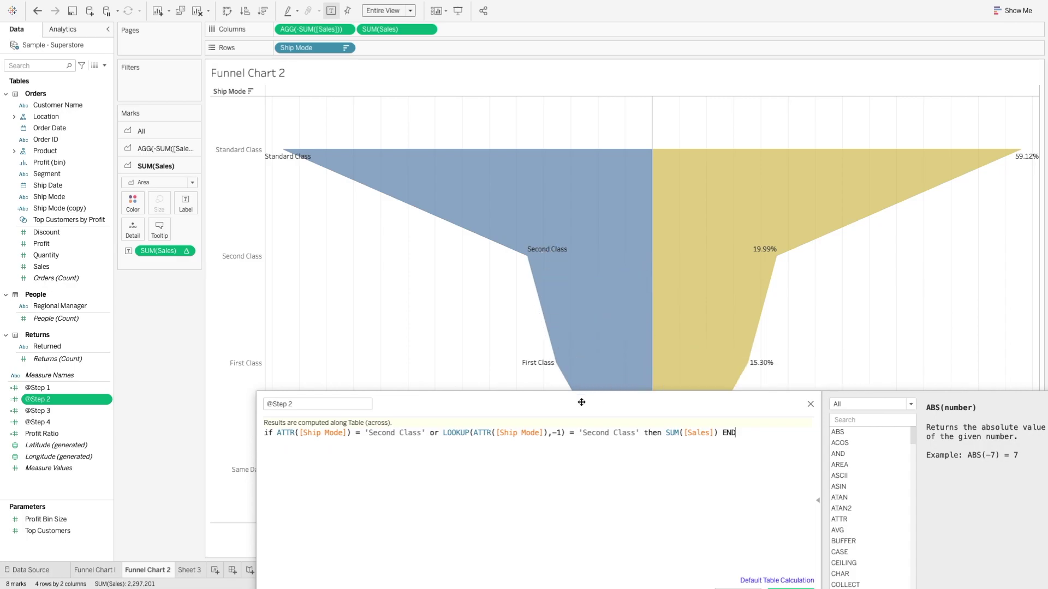
{"action": "left_click_drag", "start_coordinate": [636, 400], "coordinate": [589, 306]}
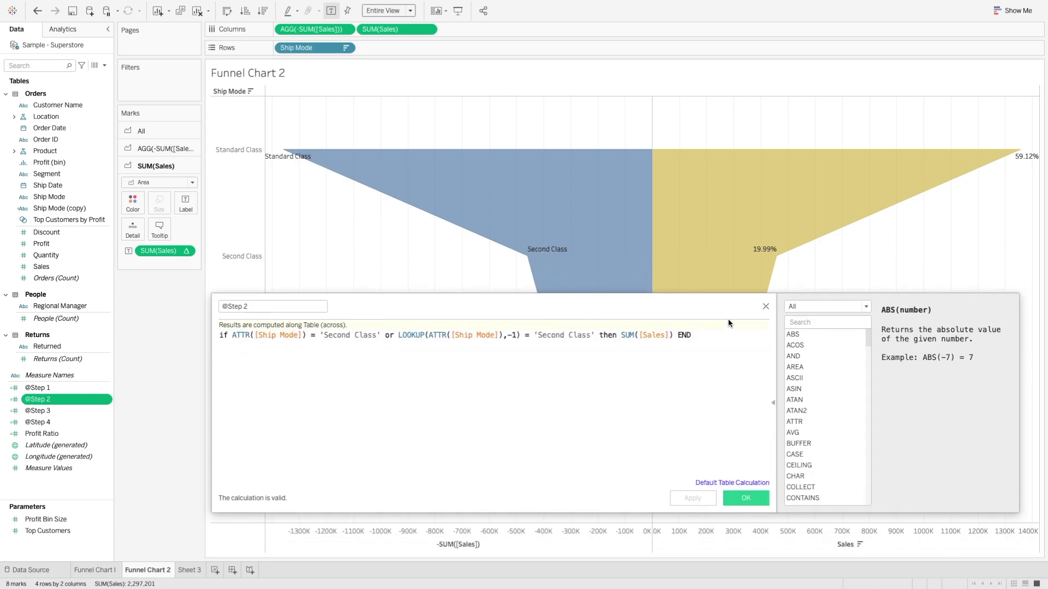
{"action": "left_click", "coordinate": [765, 307]}
{"action": "right_click", "coordinate": [55, 411]}
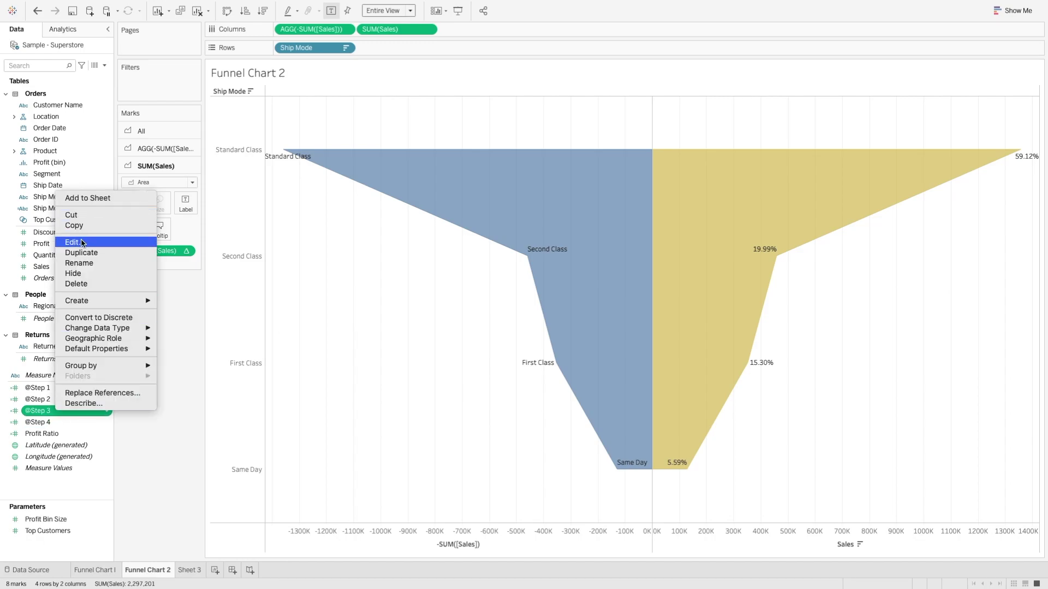
{"action": "left_click", "coordinate": [82, 243]}
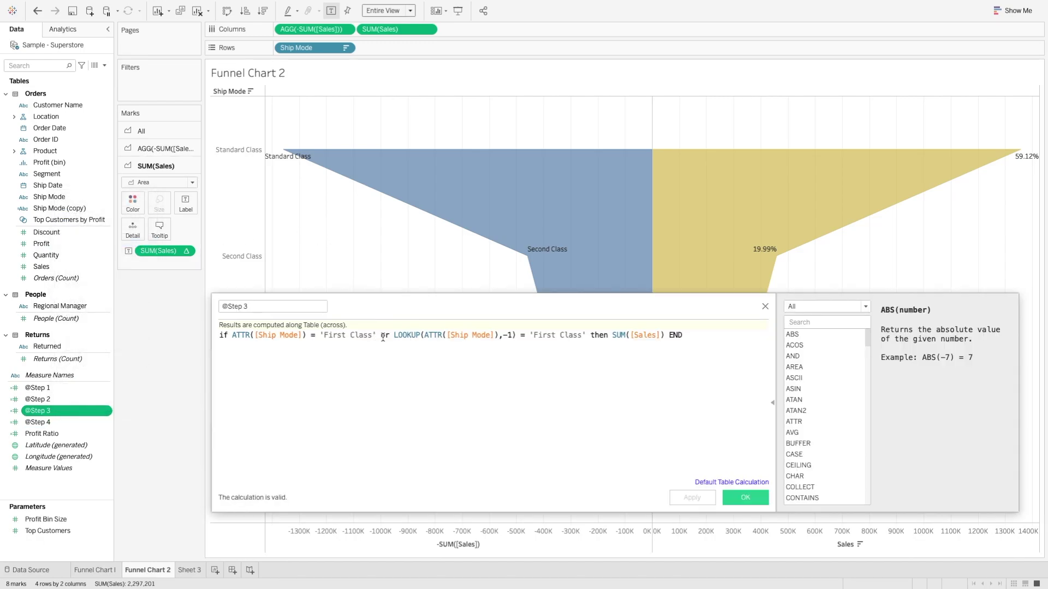
{"action": "right_click", "coordinate": [38, 422]}
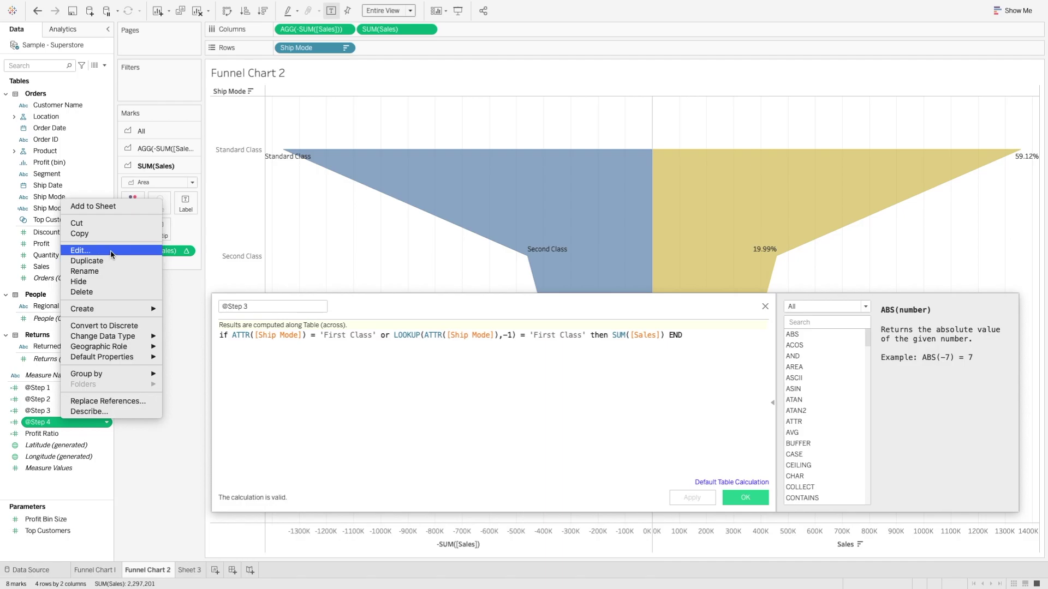
{"action": "left_click", "coordinate": [112, 253]}
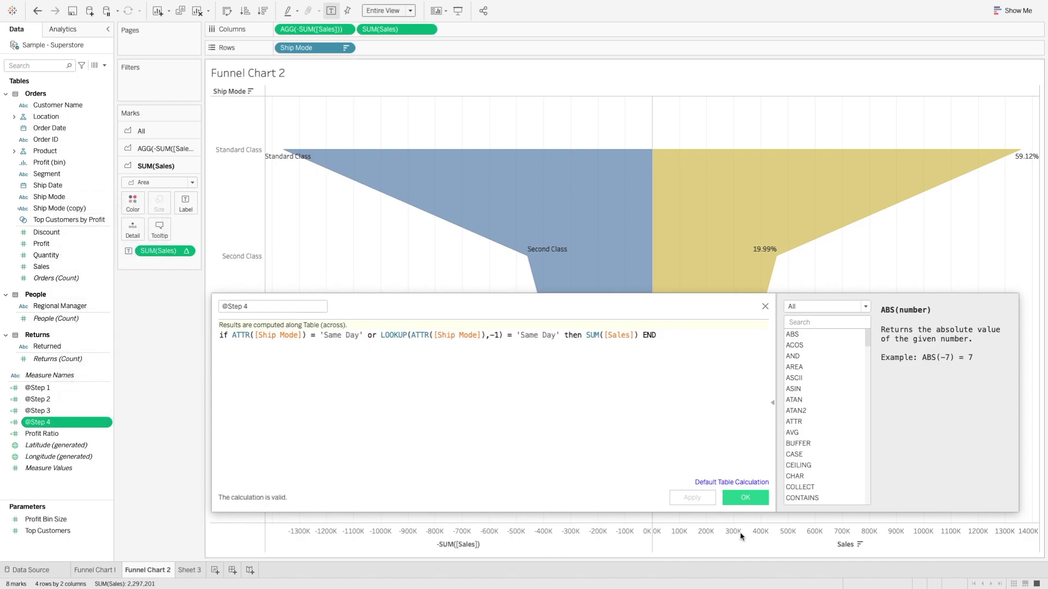
{"action": "left_click", "coordinate": [743, 498]}
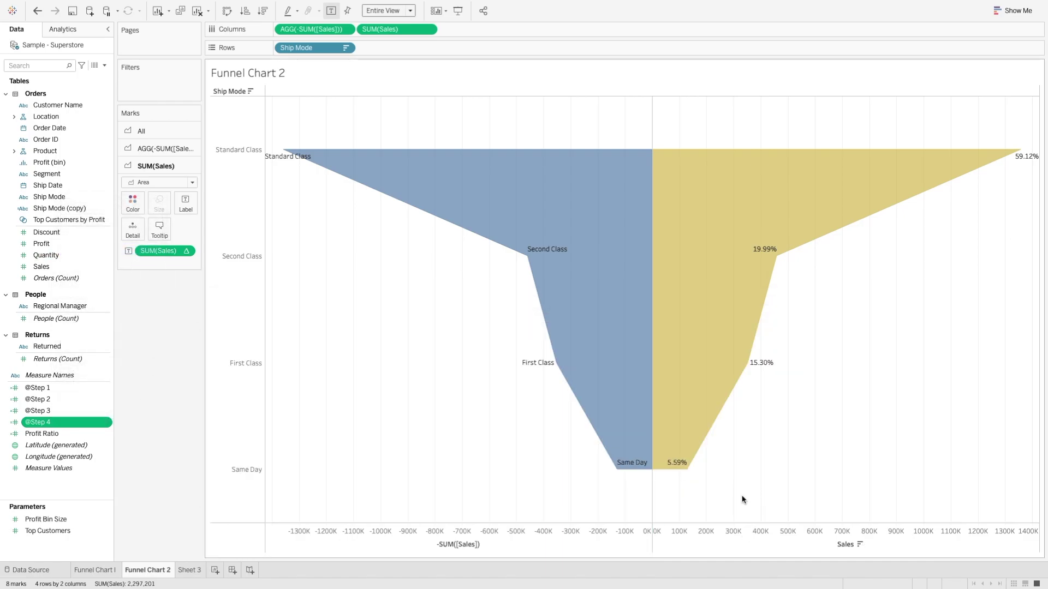
{"action": "left_click", "coordinate": [195, 572]}
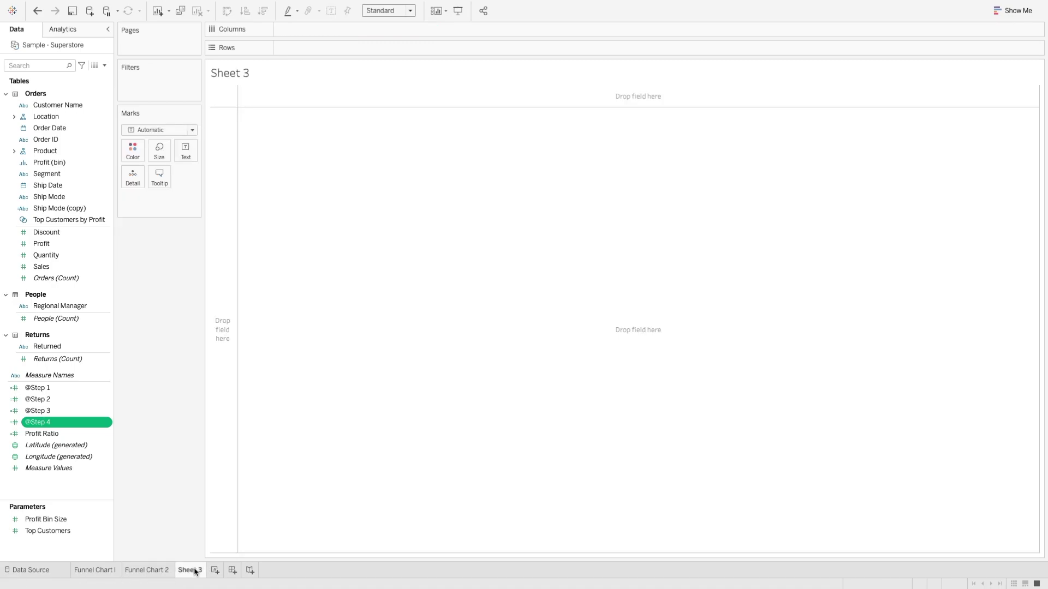
{"action": "left_click_drag", "start_coordinate": [46, 468], "coordinate": [338, 30]}
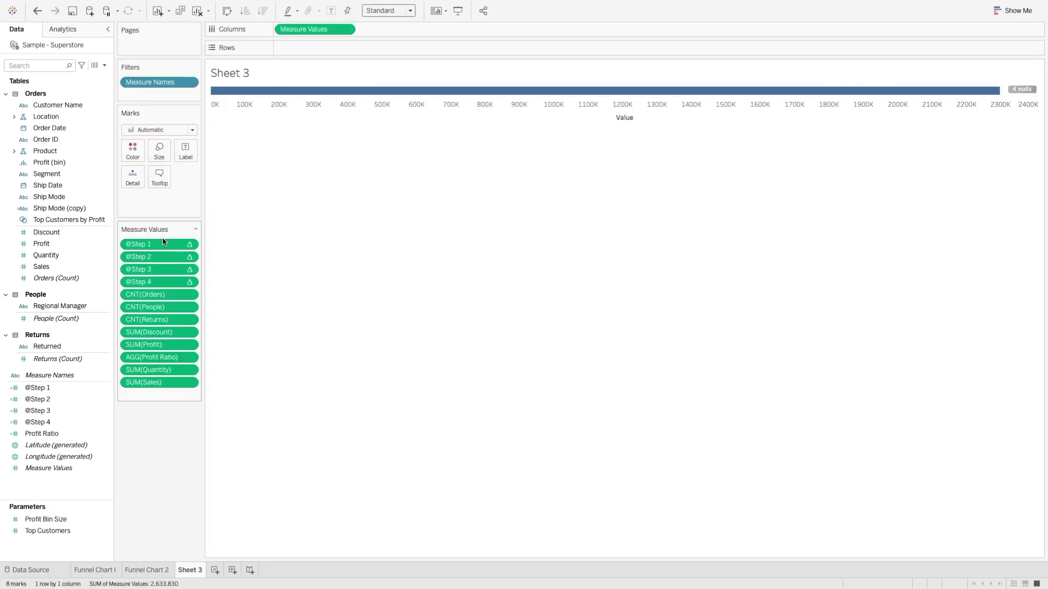
{"action": "left_click", "coordinate": [158, 295]}
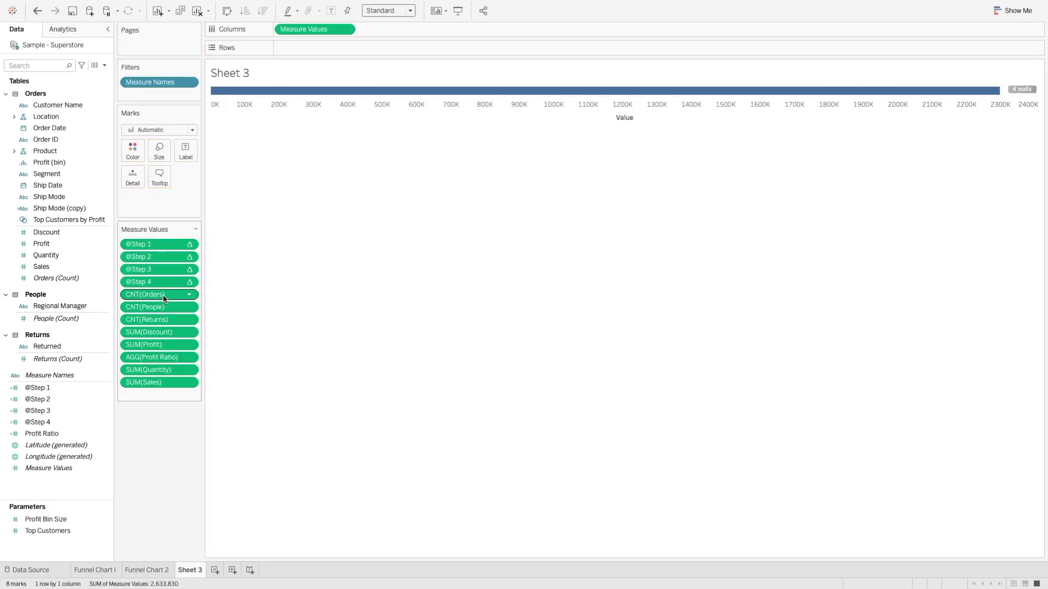
{"action": "left_click", "coordinate": [171, 384], "text": "shift"}
{"action": "key", "text": "Delete"}
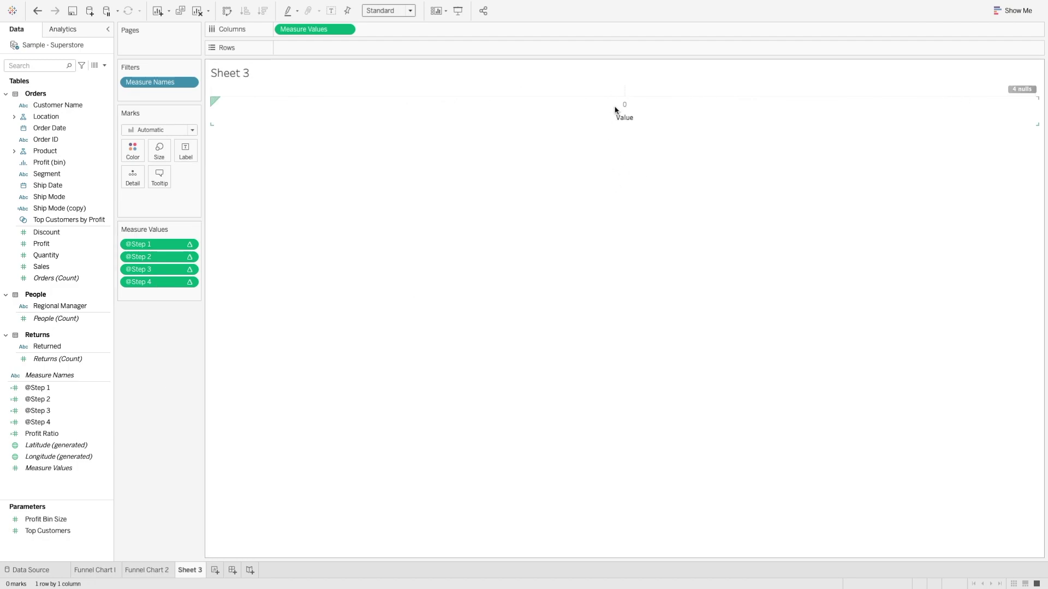
Add Ship Mode to Rows and sort it in descending order
{"action": "left_click", "coordinate": [69, 201]}
{"action": "left_click_drag", "start_coordinate": [70, 201], "coordinate": [330, 49]}
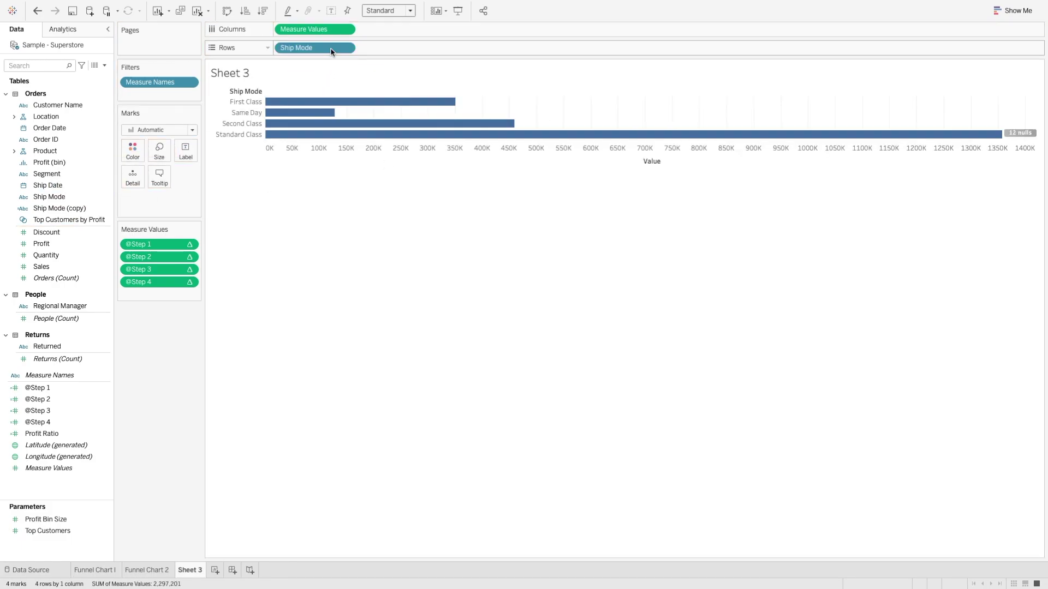
{"action": "left_click", "coordinate": [264, 10]}
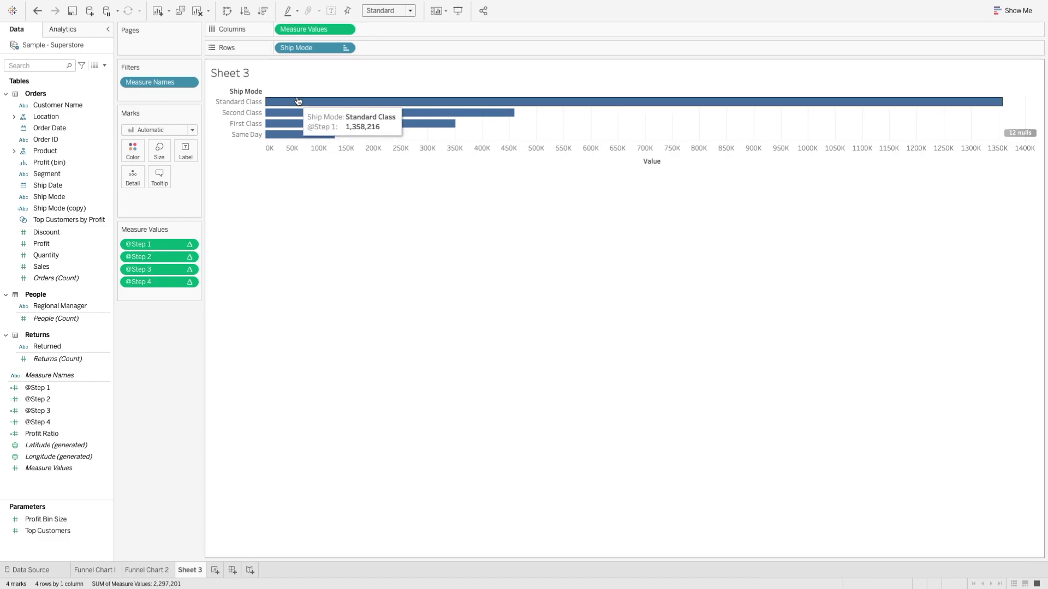
Change the mark type of the Ship Mode bars to Area
{"action": "mouse_move", "coordinate": [288, 138]}
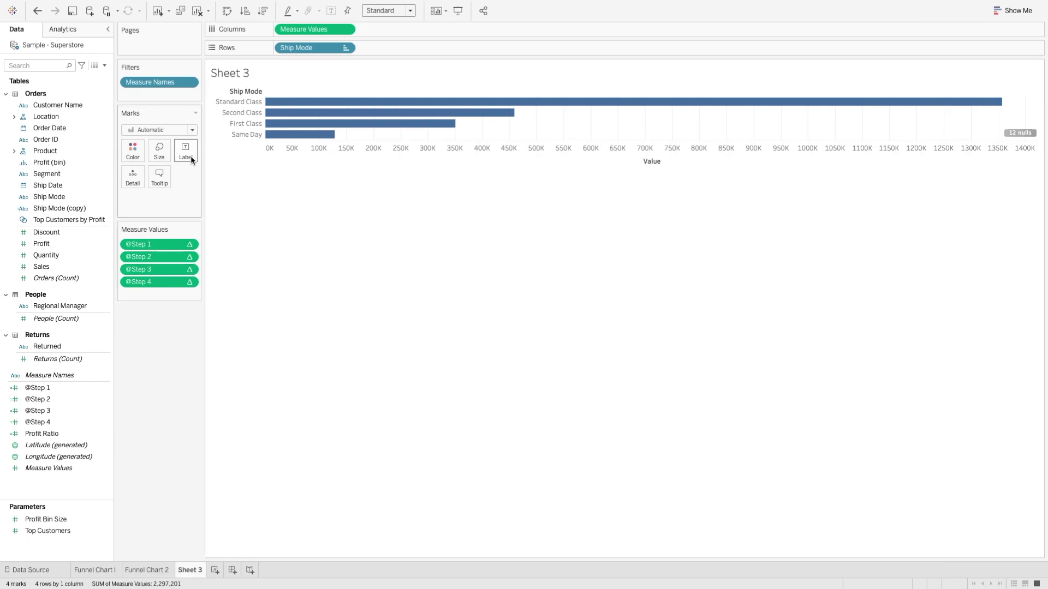
{"action": "left_click", "coordinate": [184, 131]}
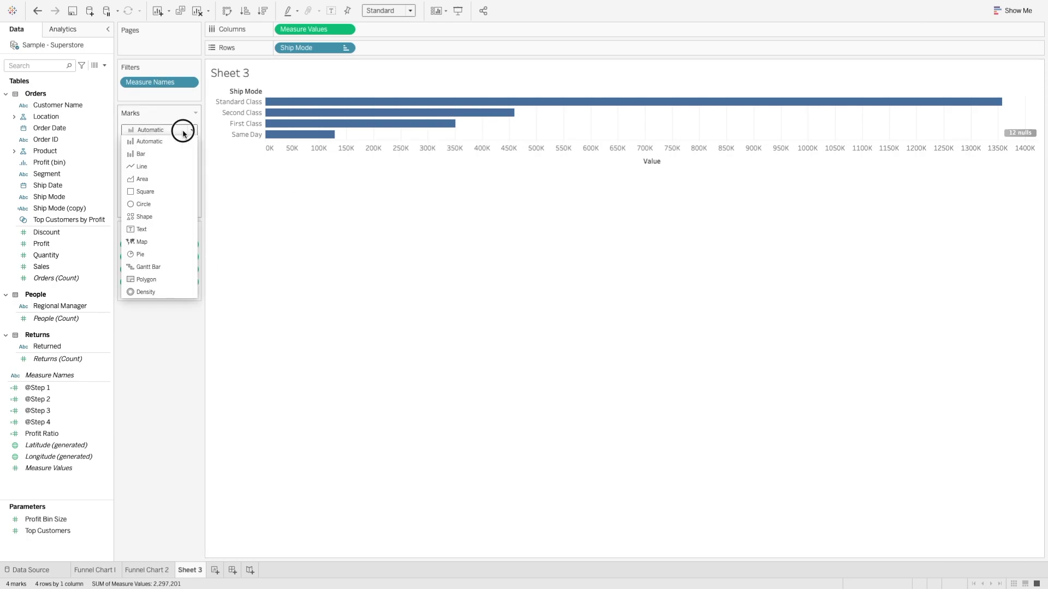
{"action": "left_click", "coordinate": [154, 181]}
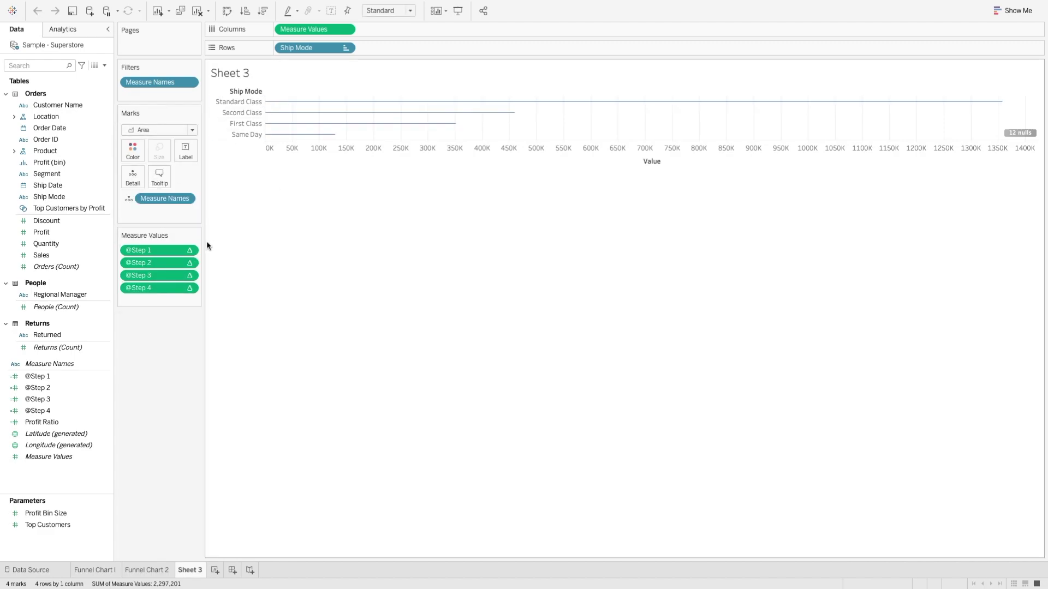
{"action": "left_click", "coordinate": [191, 251]}
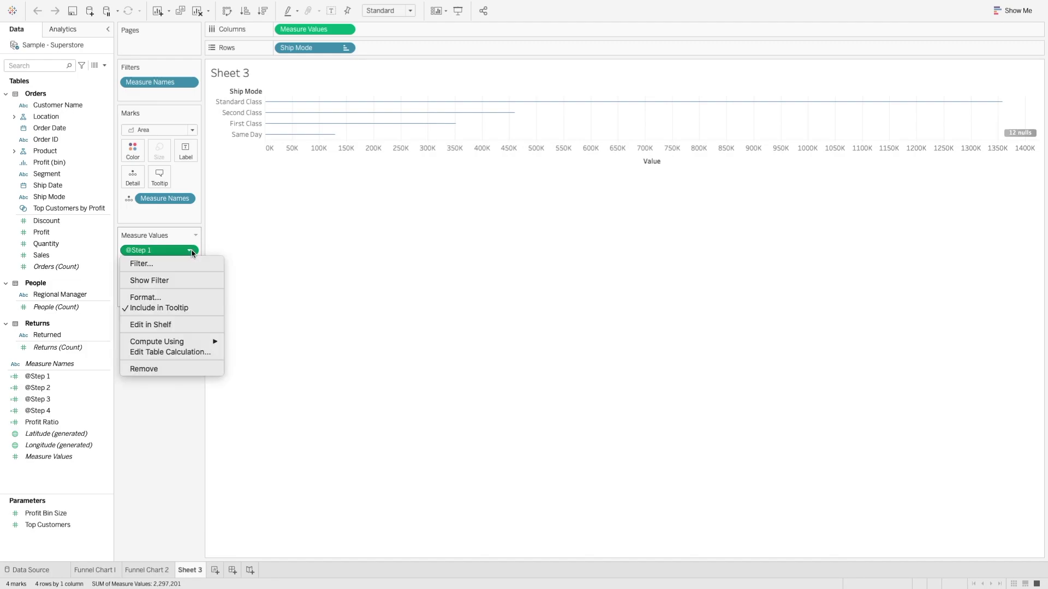
{"action": "mouse_move", "coordinate": [207, 341]}
{"action": "left_click", "coordinate": [244, 363]}
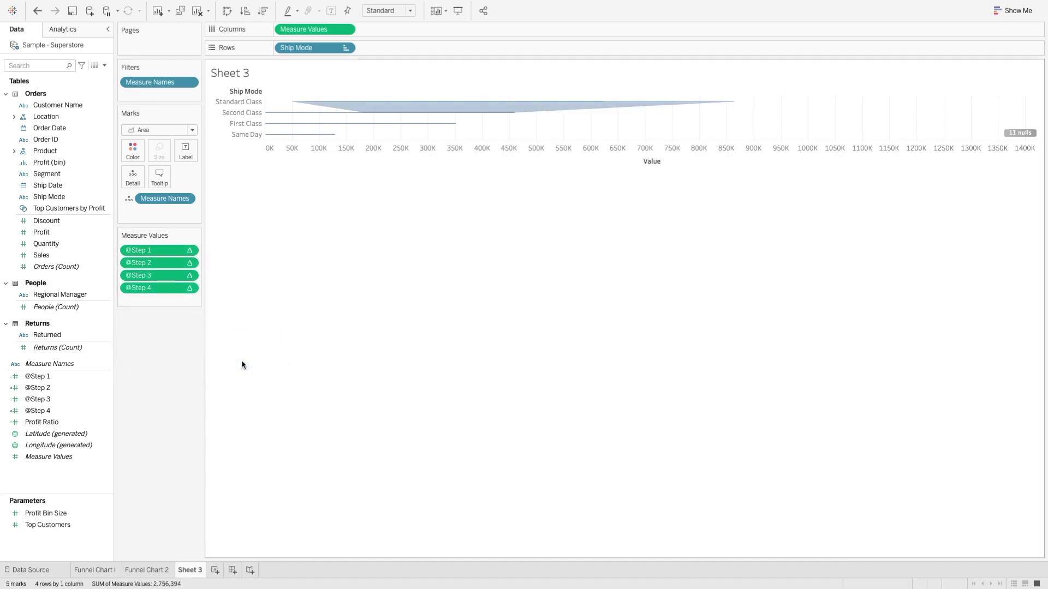
{"action": "left_click", "coordinate": [190, 263]}
{"action": "mouse_move", "coordinate": [189, 352]}
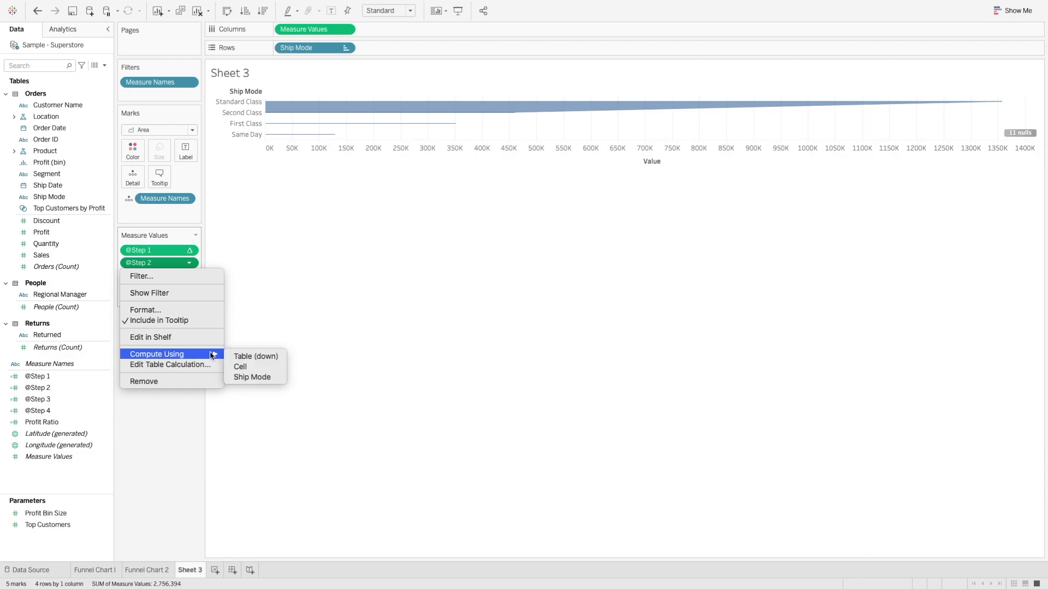
{"action": "left_click", "coordinate": [242, 376]}
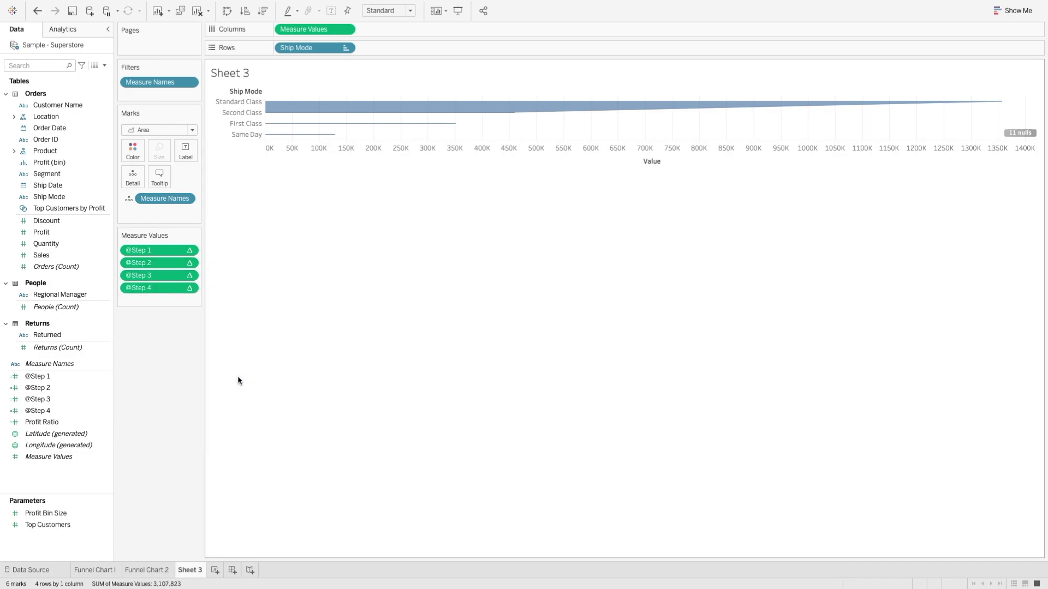
{"action": "left_click", "coordinate": [189, 275]}
{"action": "mouse_move", "coordinate": [208, 367]}
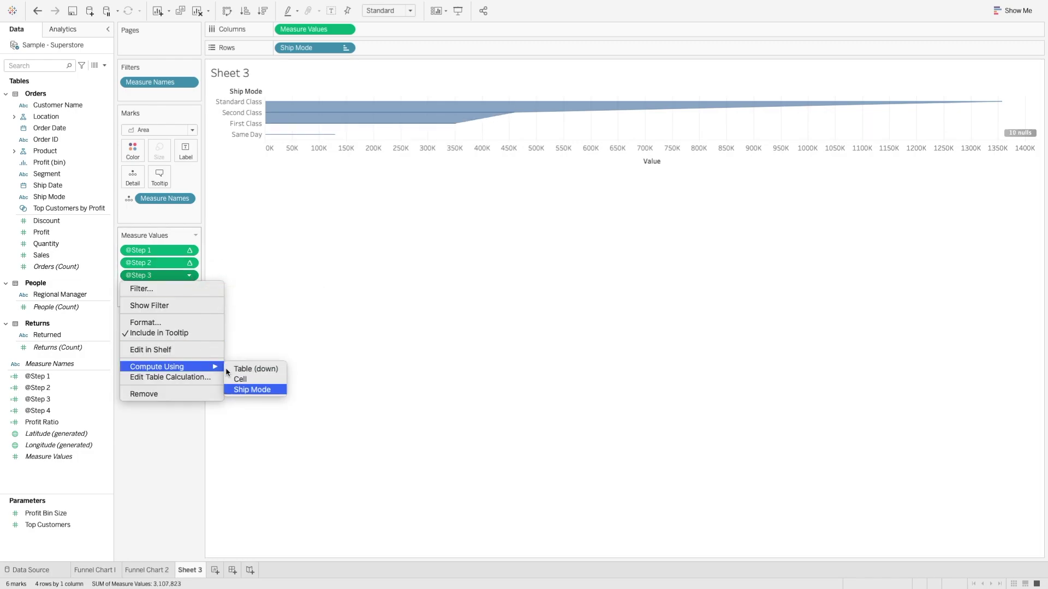
{"action": "left_click", "coordinate": [252, 389]}
{"action": "left_click", "coordinate": [189, 288]}
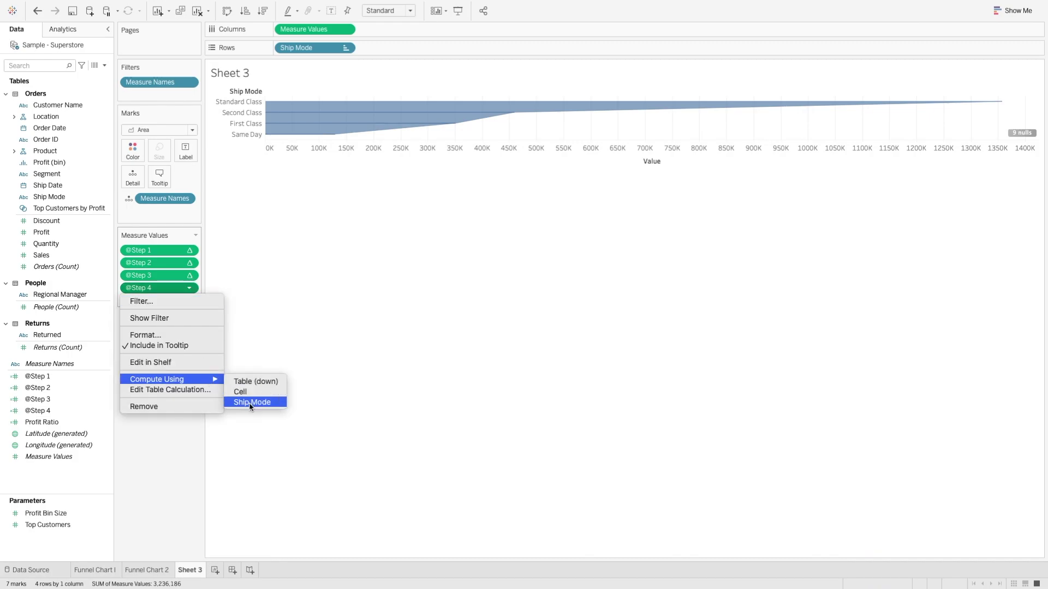
{"action": "left_click", "coordinate": [251, 404]}
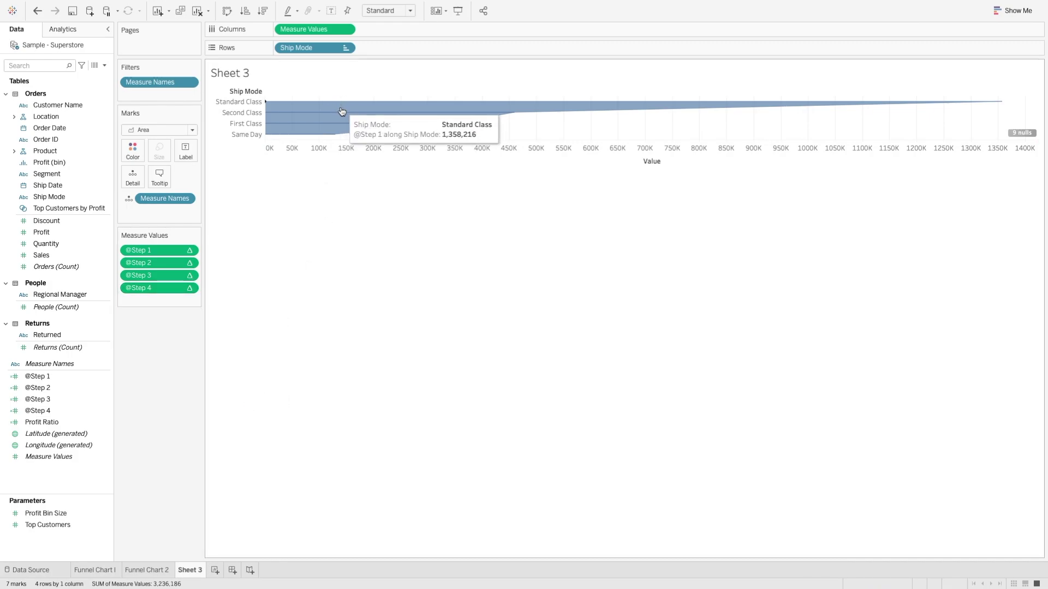
Fit the chart to Entire View and colour the area marks by Ship Mode
{"action": "left_click", "coordinate": [409, 11]}
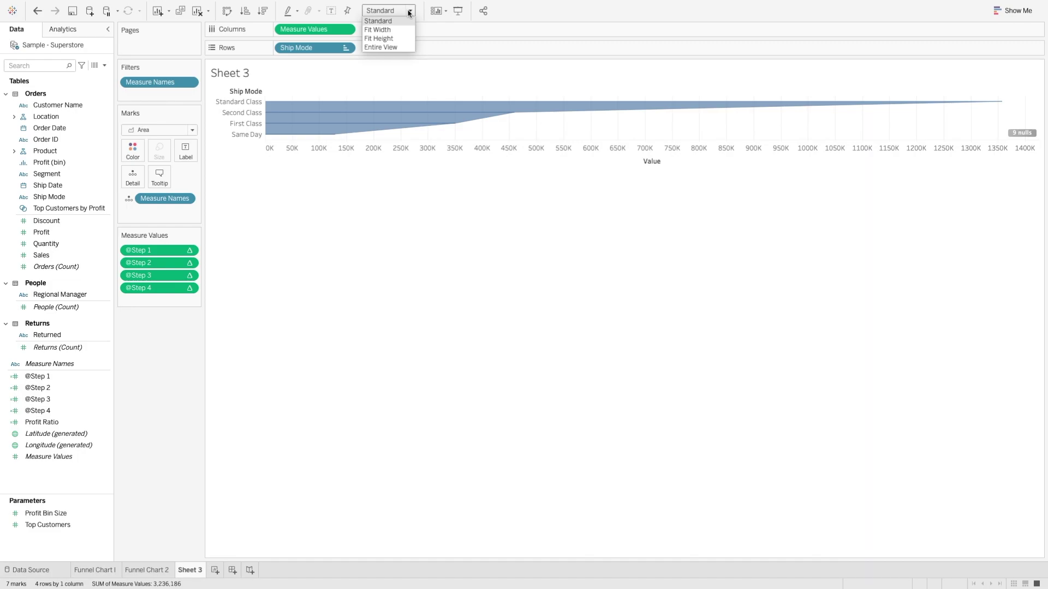
{"action": "left_click", "coordinate": [394, 47]}
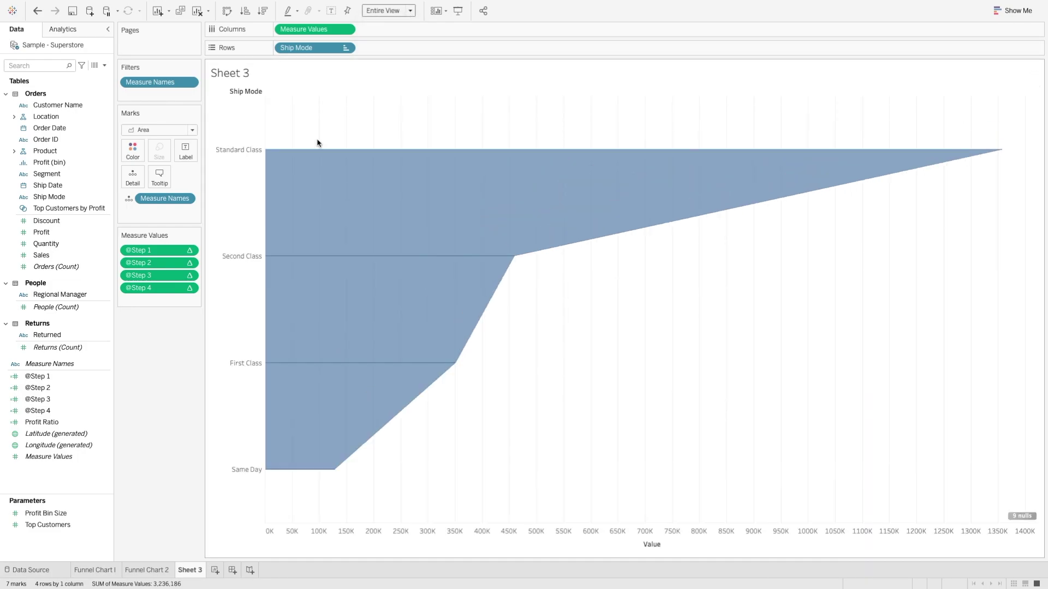
{"action": "left_click", "coordinate": [62, 200]}
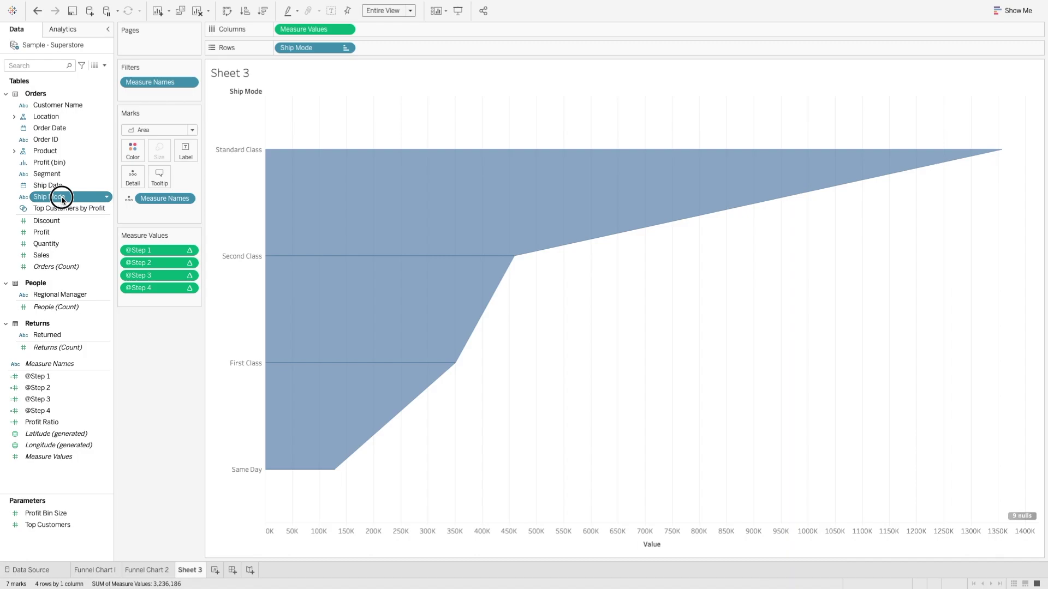
{"action": "left_click_drag", "start_coordinate": [62, 199], "coordinate": [132, 158]}
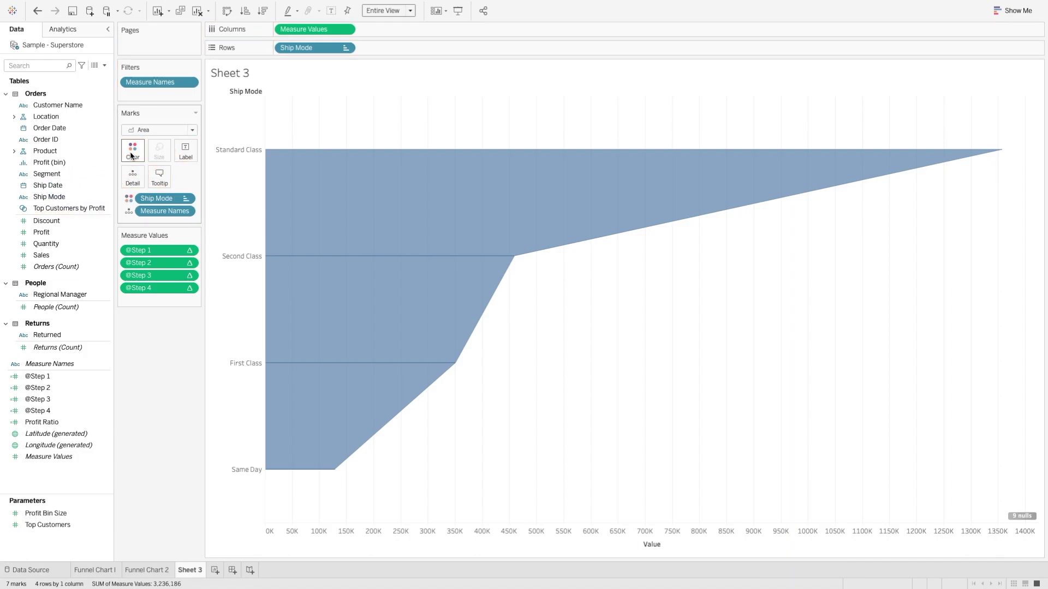
{"action": "mouse_move", "coordinate": [396, 159]}
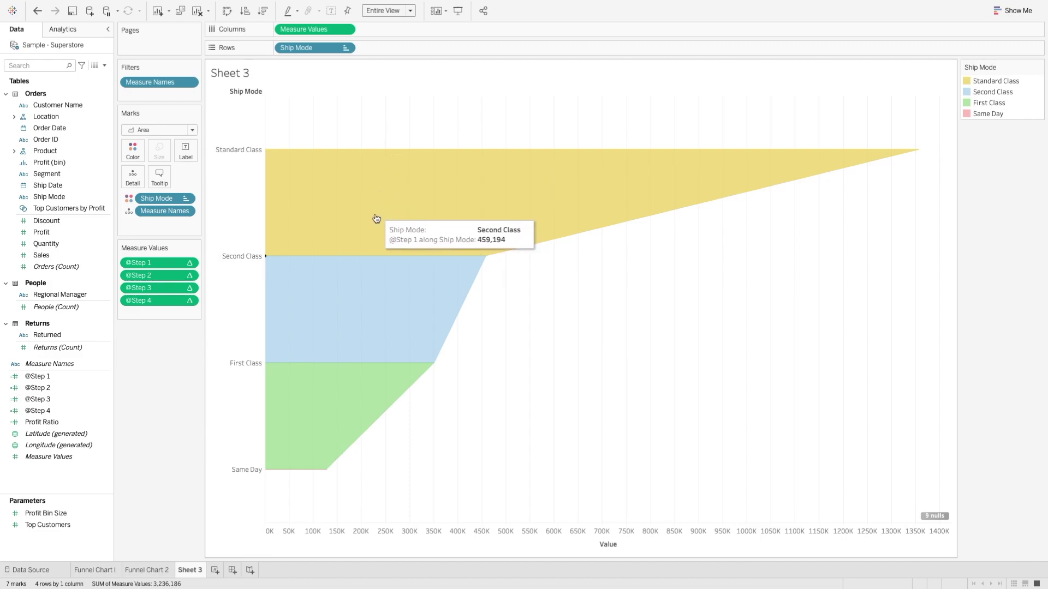
{"action": "mouse_move", "coordinate": [298, 417]}
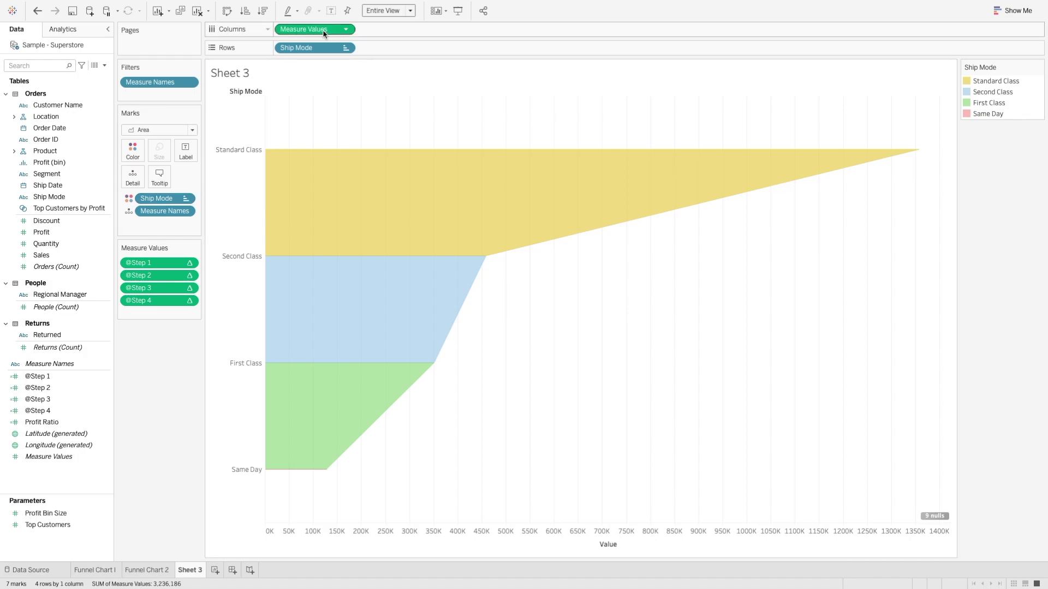
Duplicate Measure Values on Columns and reverse the scale of the first copy's Value axis
{"action": "left_click_drag", "start_coordinate": [320, 33], "coordinate": [404, 34]}
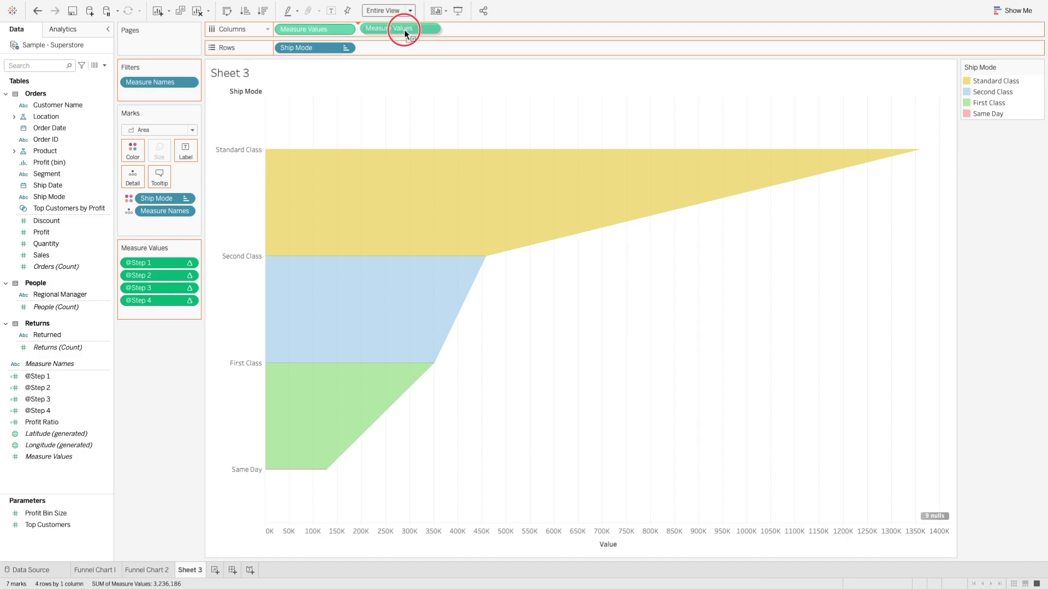
{"action": "left_click_drag", "start_coordinate": [404, 34], "coordinate": [403, 32]}
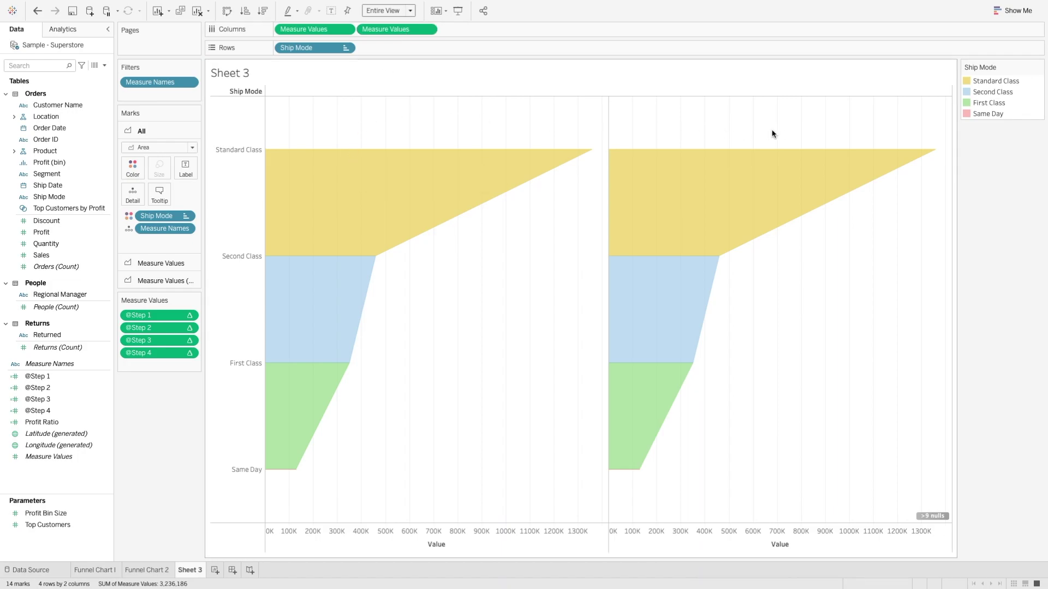
{"action": "right_click", "coordinate": [503, 542]}
{"action": "left_click", "coordinate": [537, 441]}
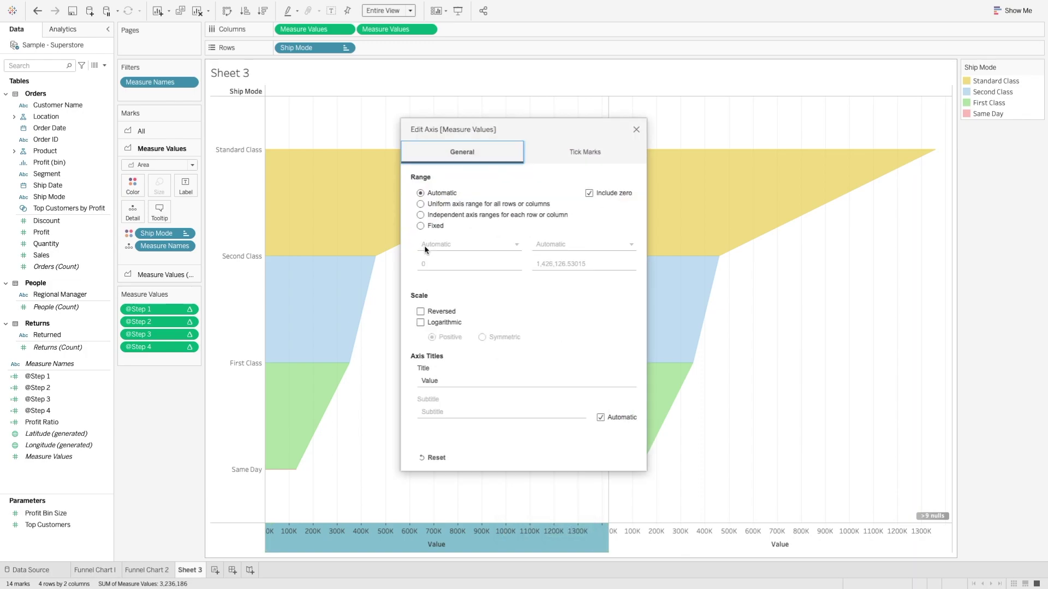
{"action": "left_click", "coordinate": [421, 312]}
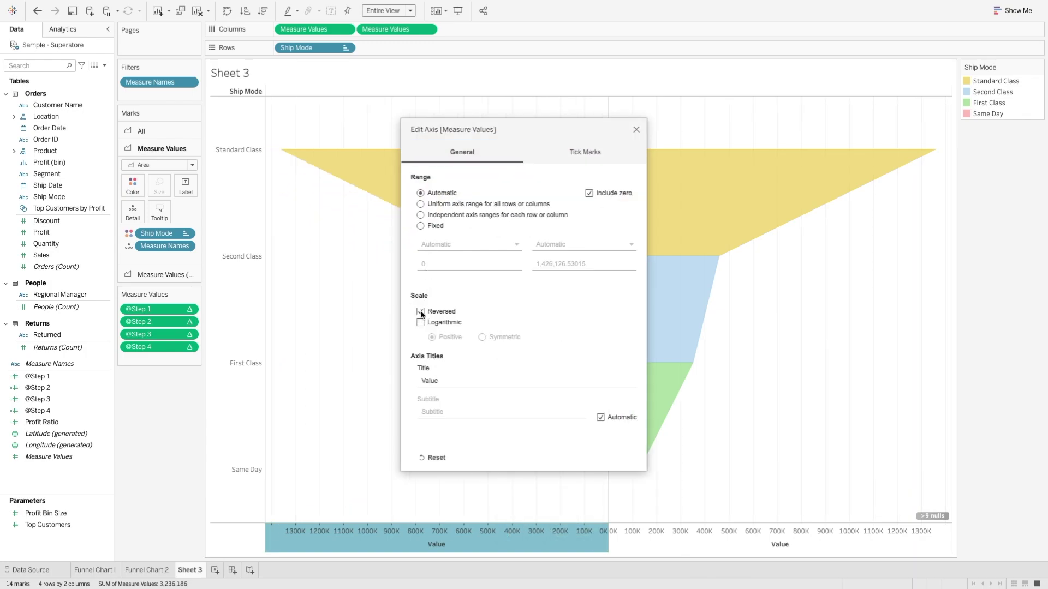
Close the axis settings and align the first Measure Values area's mark labels horizontally left and vertically bottom
{"action": "left_click", "coordinate": [636, 130]}
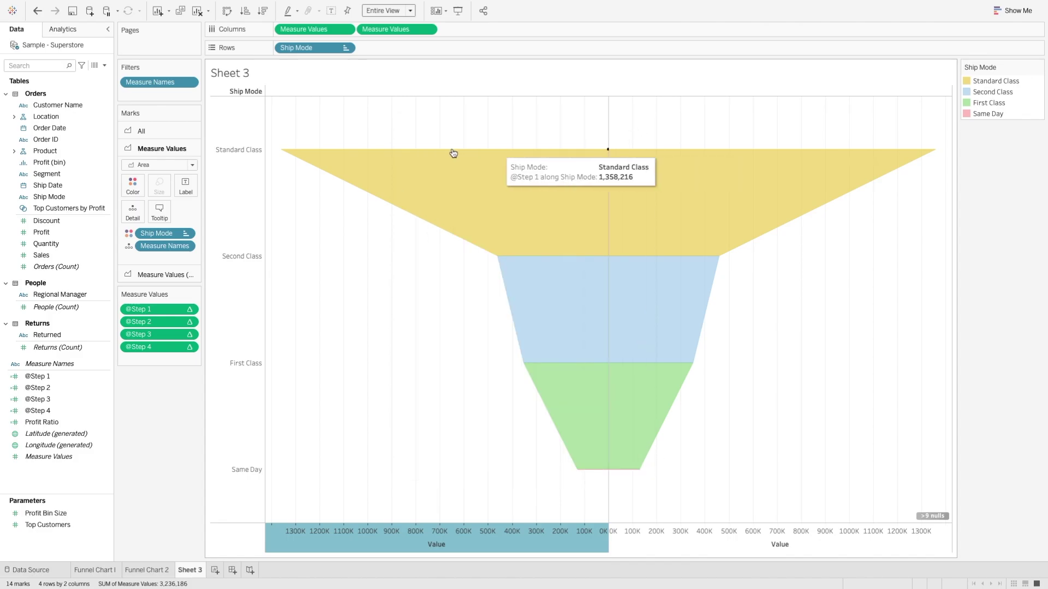
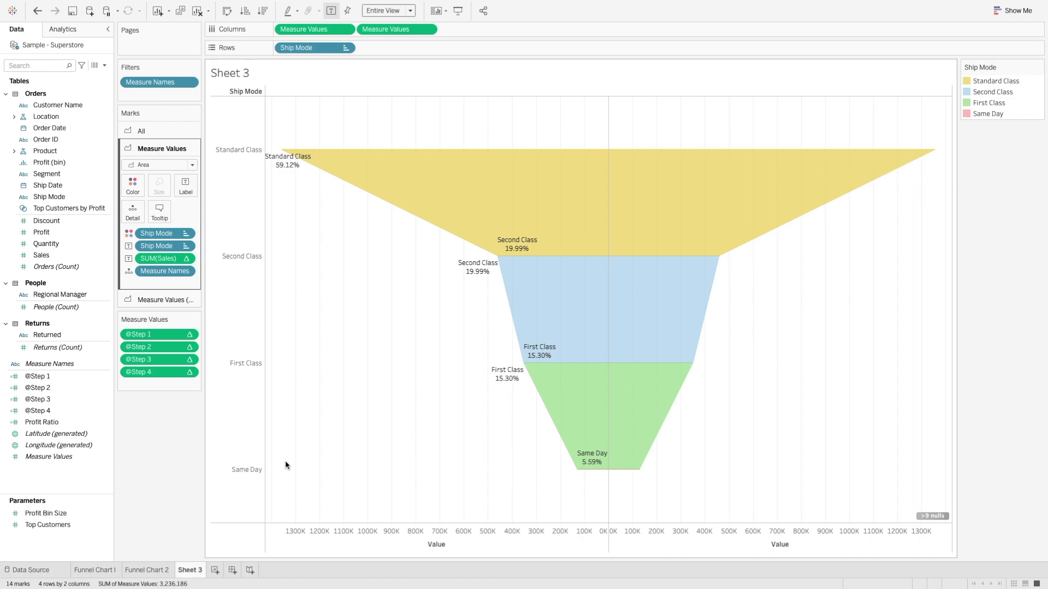
{"action": "left_click", "coordinate": [187, 191]}
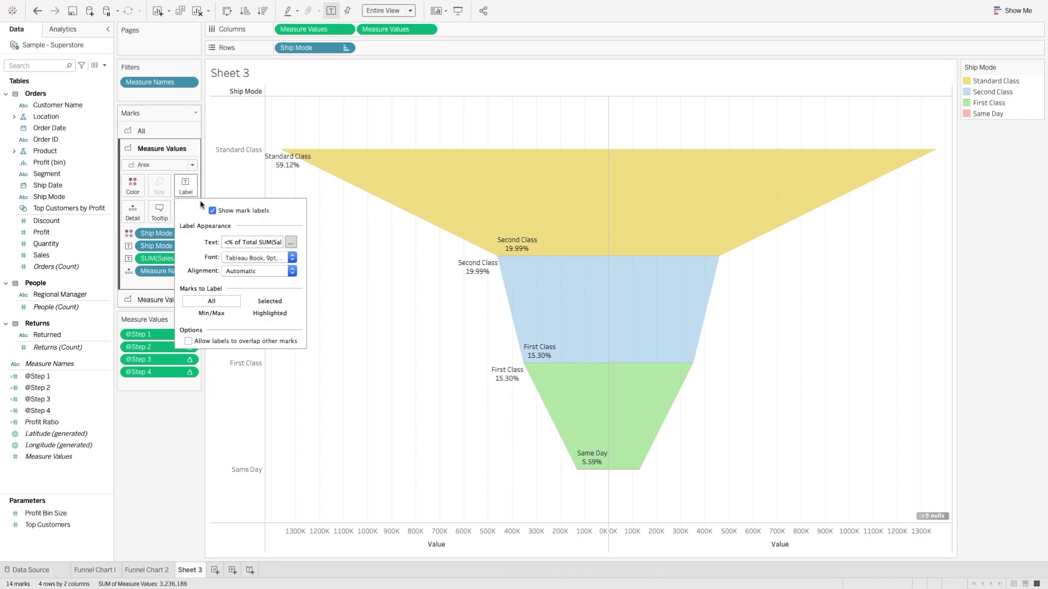
{"action": "left_click", "coordinate": [259, 272]}
{"action": "left_click", "coordinate": [239, 322]}
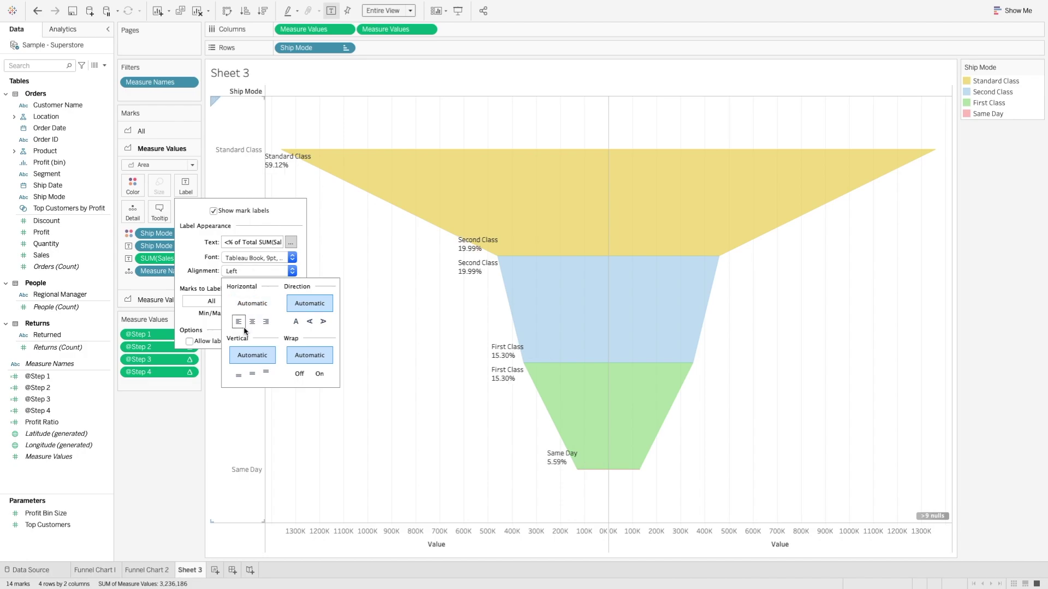
{"action": "left_click", "coordinate": [239, 375]}
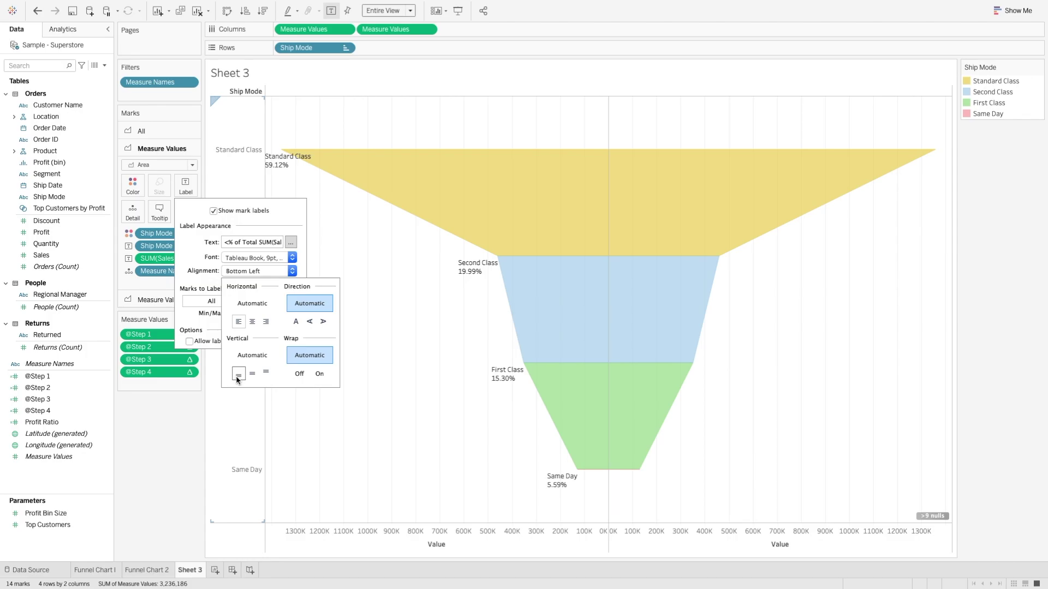
{"action": "left_click", "coordinate": [187, 421]}
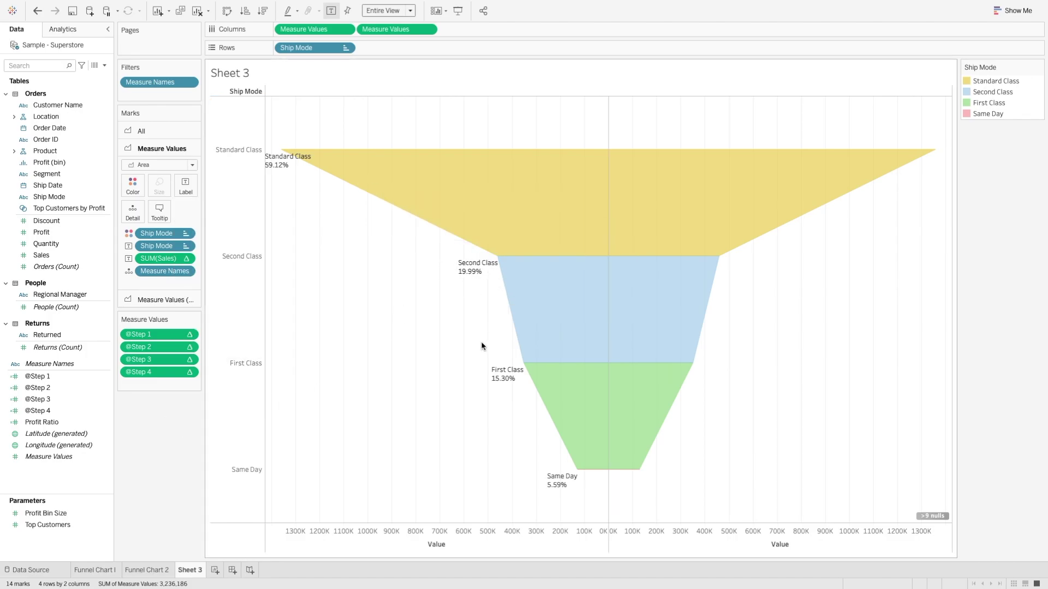
Format the worksheet lines so the column grid lines are set to None
{"action": "right_click", "coordinate": [299, 222]}
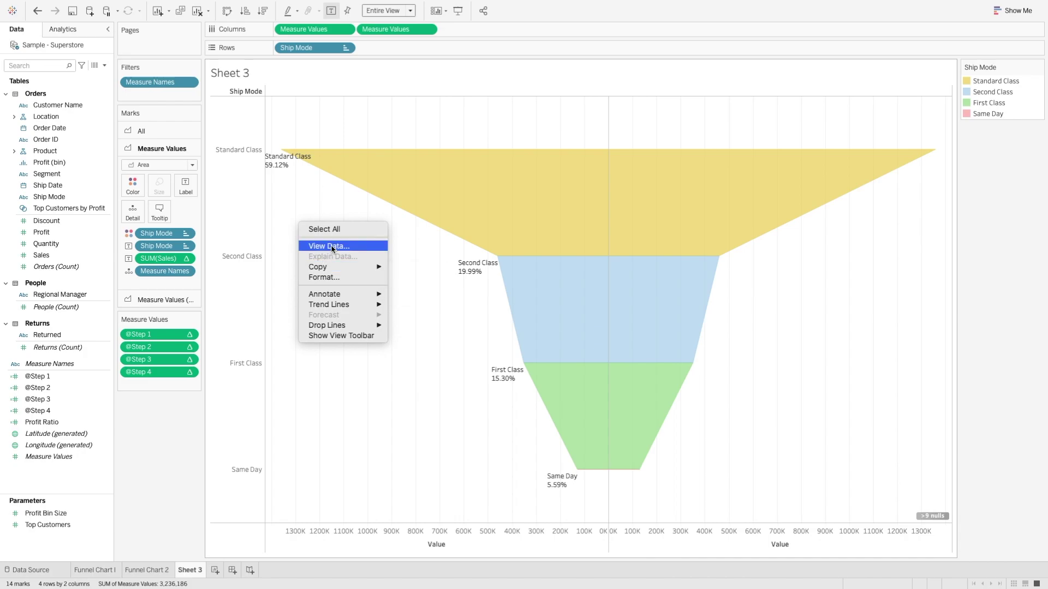
{"action": "left_click", "coordinate": [317, 277]}
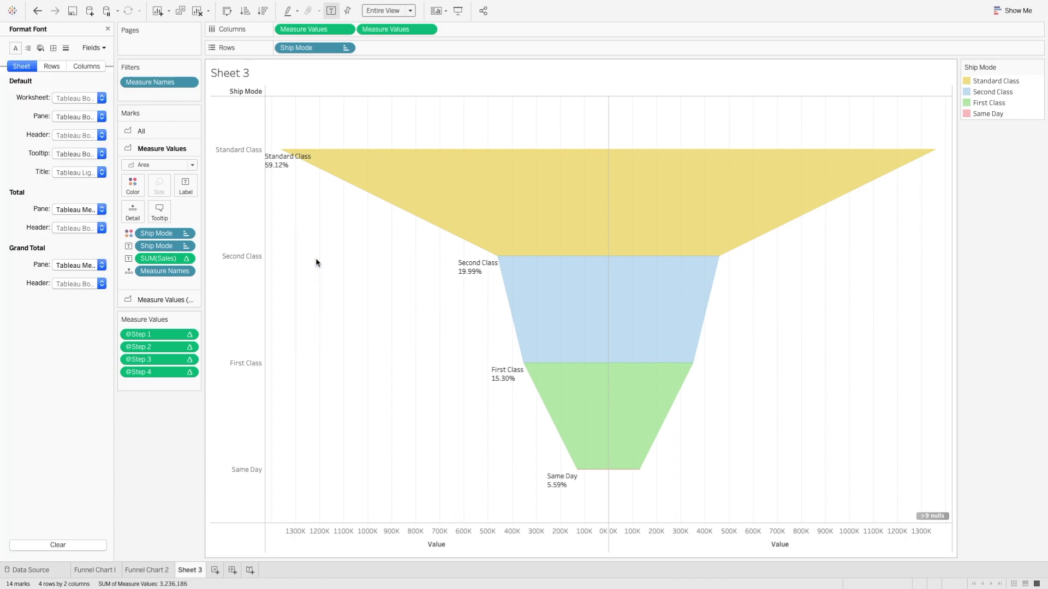
{"action": "left_click", "coordinate": [66, 50]}
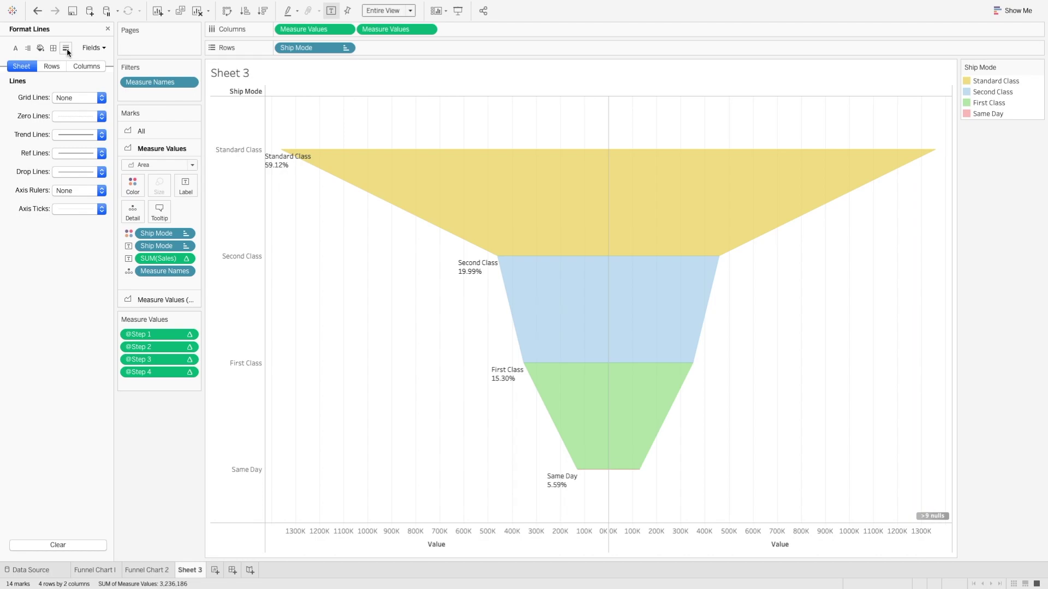
{"action": "left_click", "coordinate": [83, 68]}
{"action": "left_click", "coordinate": [80, 97]}
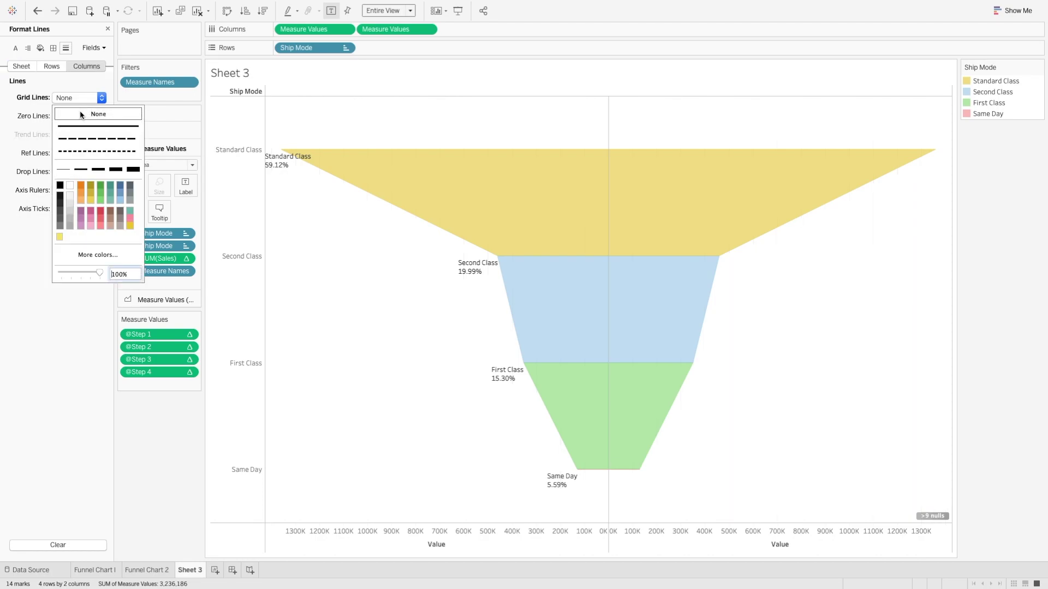
Set the pane borders of the column divider and the row divider to None
{"action": "left_click", "coordinate": [53, 49]}
{"action": "left_click", "coordinate": [55, 283]}
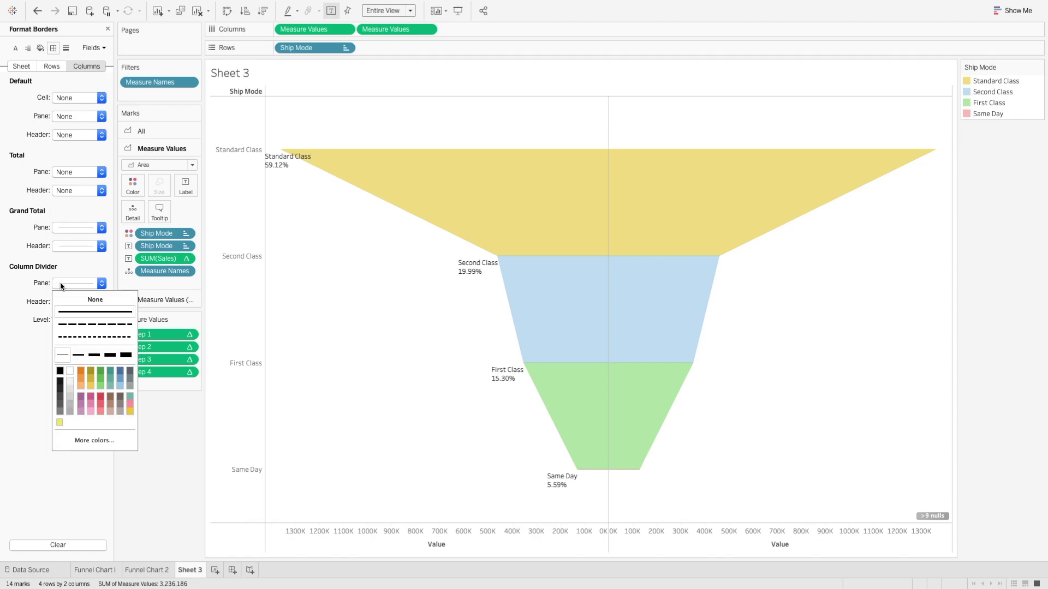
{"action": "left_click", "coordinate": [52, 66]}
{"action": "left_click", "coordinate": [99, 283]}
{"action": "left_click", "coordinate": [73, 300]}
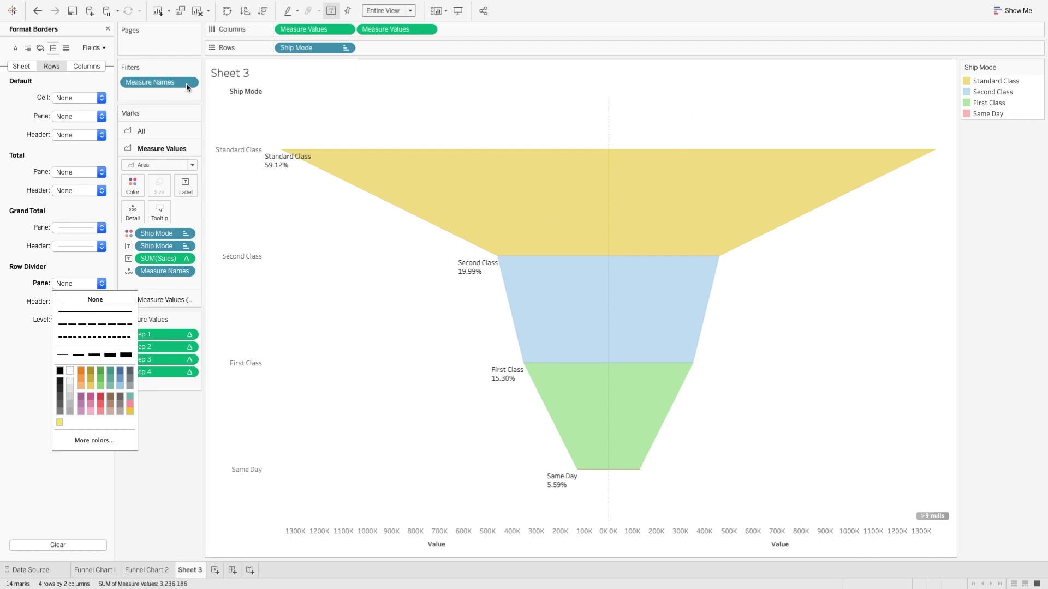
Set the zero lines for the columns to None
{"action": "left_click", "coordinate": [66, 49]}
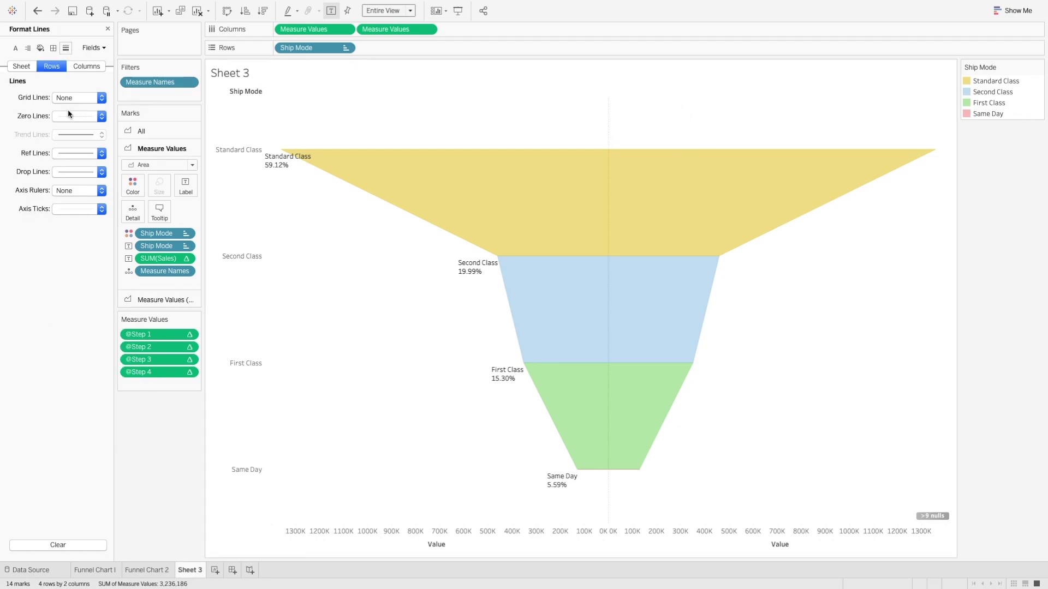
{"action": "left_click", "coordinate": [65, 115]}
{"action": "left_click", "coordinate": [86, 66]}
{"action": "left_click", "coordinate": [78, 113]}
{"action": "left_click", "coordinate": [98, 133]}
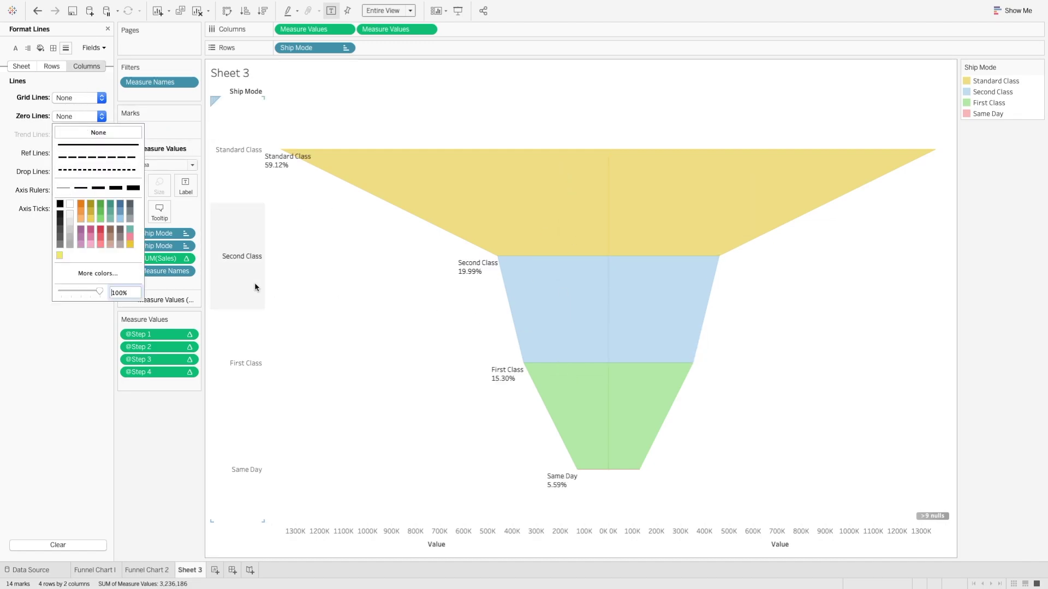
Hide the Ship Mode row header and the Value axis headers of the funnel
{"action": "left_click", "coordinate": [240, 192]}
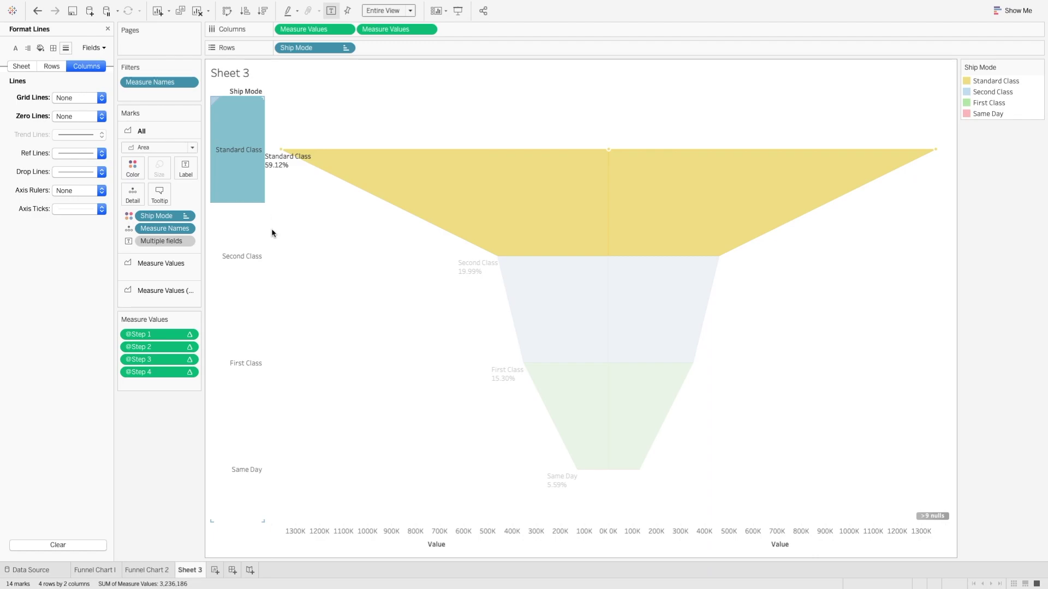
{"action": "right_click", "coordinate": [233, 187]}
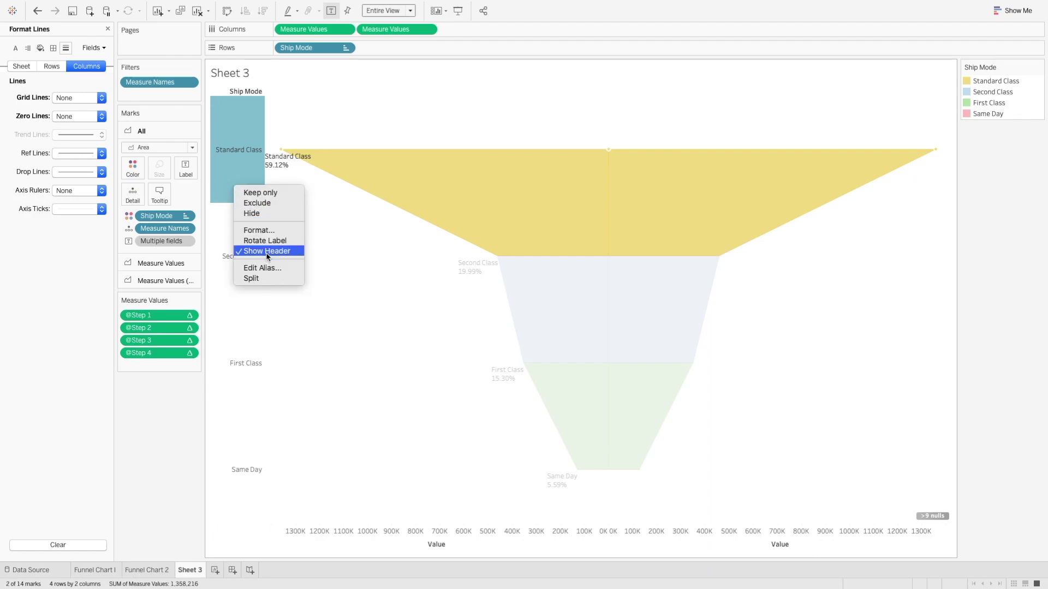
{"action": "left_click", "coordinate": [267, 251]}
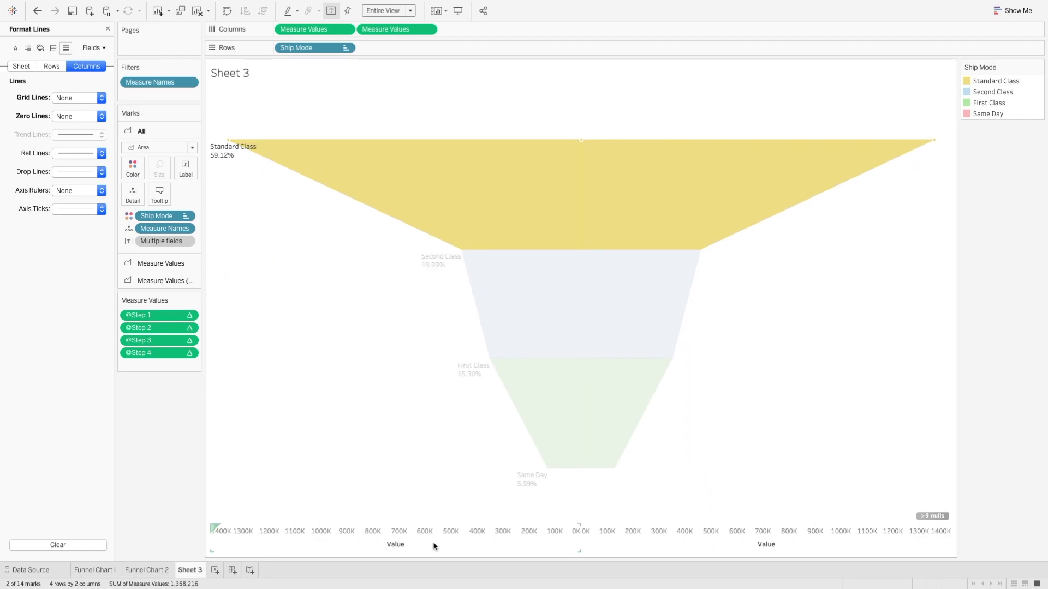
{"action": "right_click", "coordinate": [441, 540]}
{"action": "left_click", "coordinate": [459, 517]}
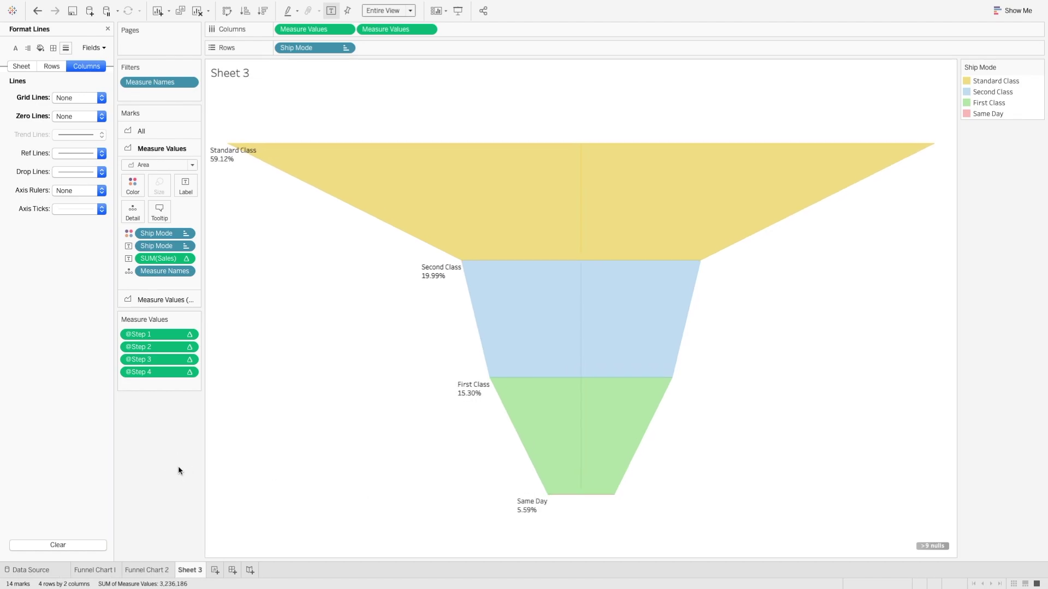